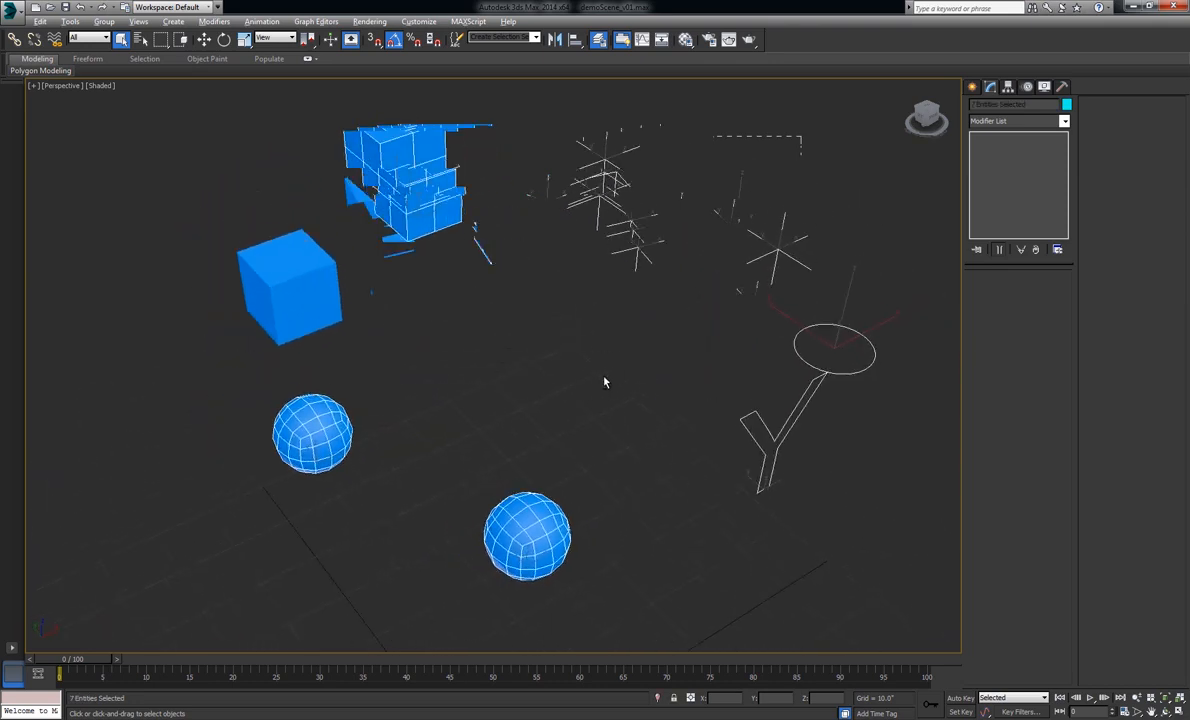
Step: Area-select the boxes and spheres, the point helpers and the spline shapes in turn, and leave nothing selected
{"action": "left_click", "coordinate": [538, 383]}
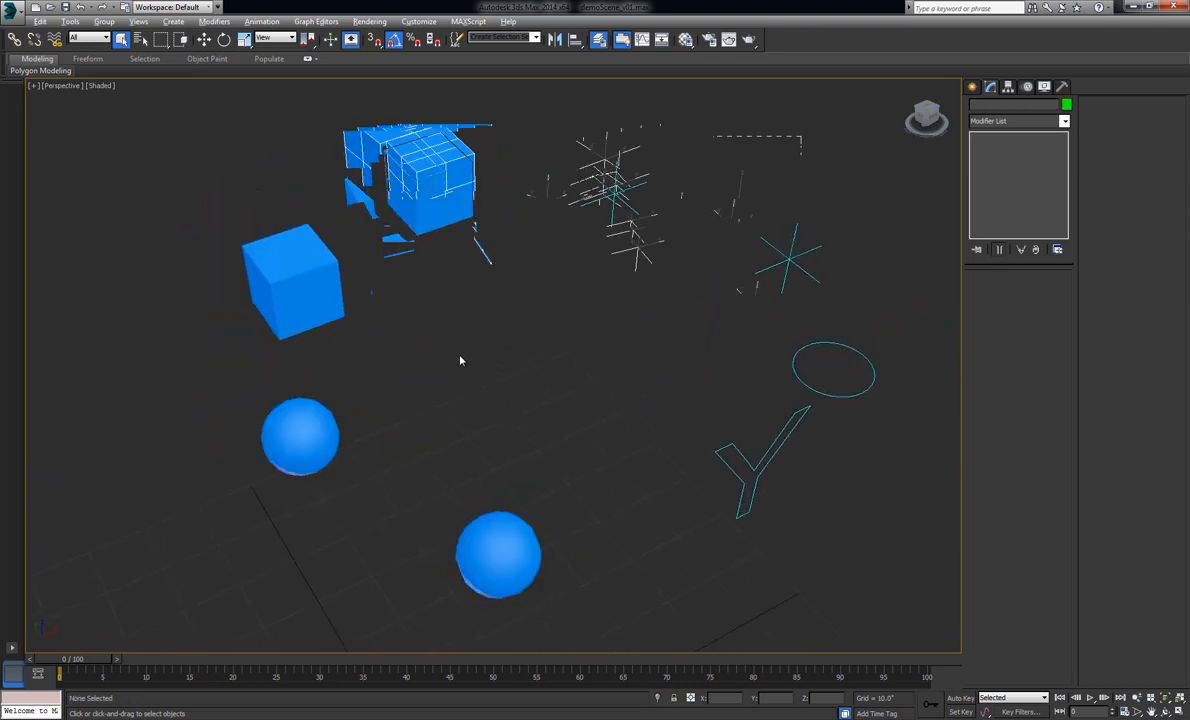
{"action": "left_click_drag", "start_coordinate": [535, 252], "coordinate": [270, 570]}
{"action": "left_click_drag", "start_coordinate": [592, 288], "coordinate": [842, 308]}
{"action": "left_click_drag", "start_coordinate": [870, 510], "coordinate": [716, 355]}
{"action": "left_click", "coordinate": [812, 260]}
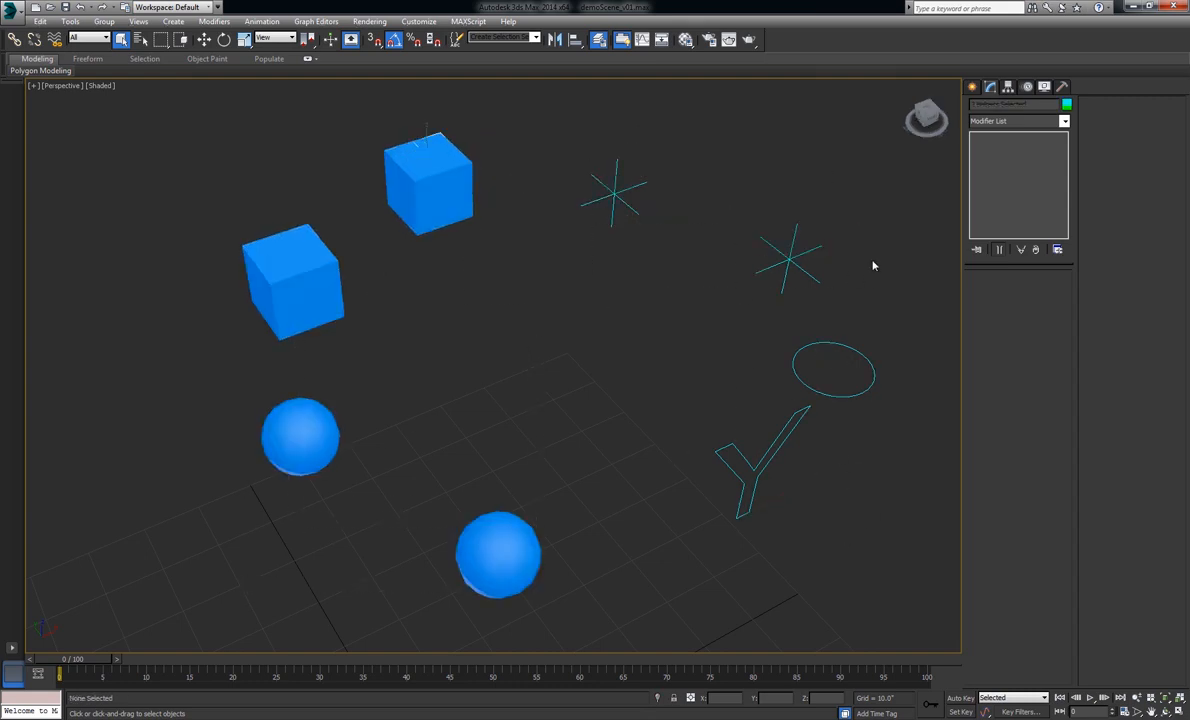
Step: Create a JokerMartini Labyrinth shape at the world origin and activate the Move tool
{"action": "left_click", "coordinate": [974, 86]}
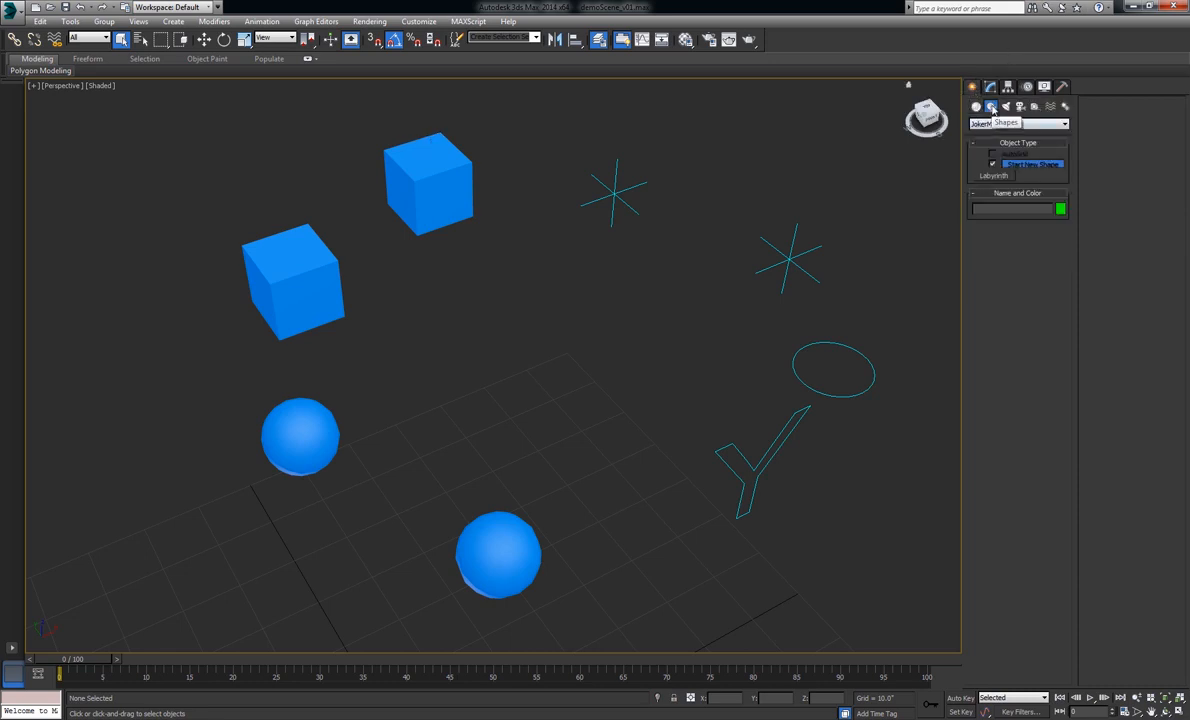
{"action": "left_click", "coordinate": [993, 175]}
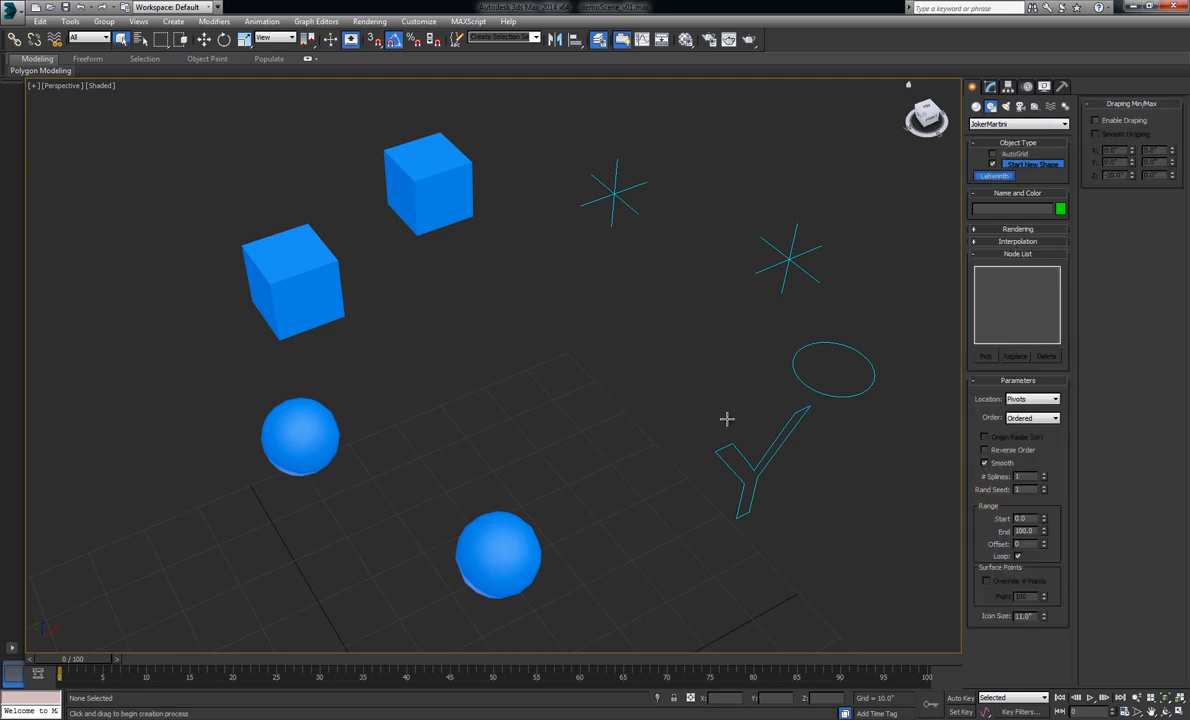
{"action": "left_click", "coordinate": [613, 361]}
{"action": "key", "text": "w"}
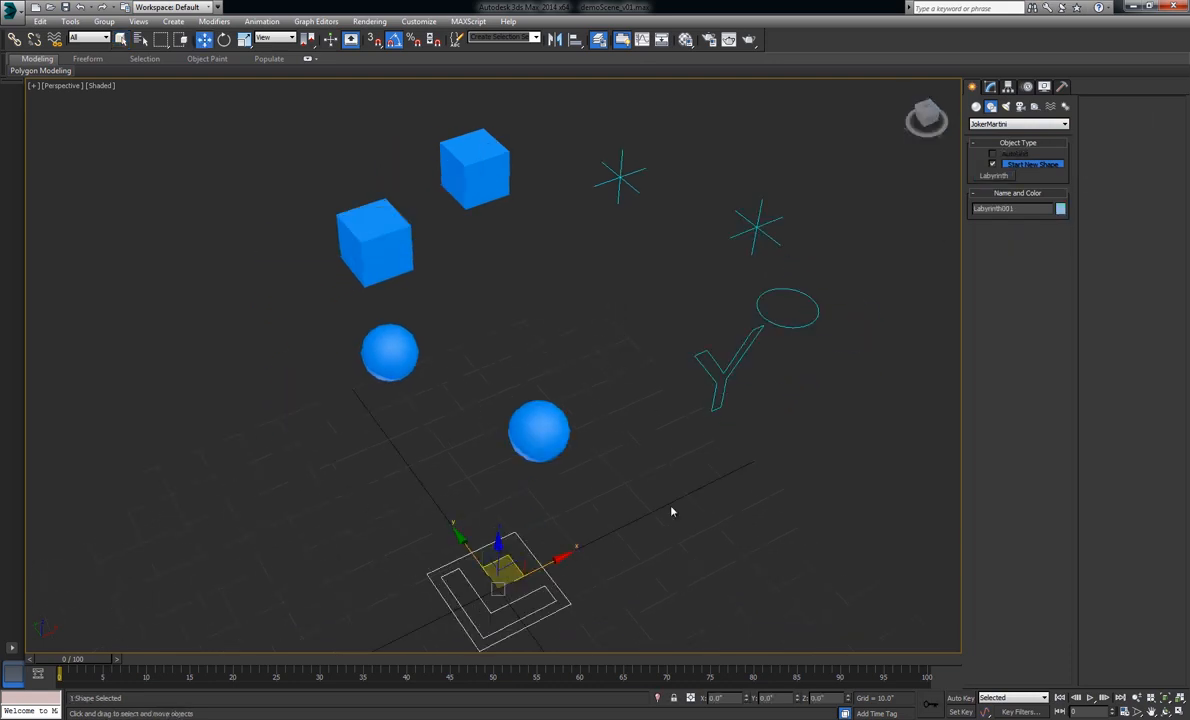
Step: Pick Object_001 through Object_008 into the Labyrinth shape's node list
{"action": "left_click", "coordinate": [988, 89]}
{"action": "scroll", "coordinate": [612, 384], "scroll_direction": "down", "scroll_amount": 2}
{"action": "middle_click_drag", "start_coordinate": [612, 384], "coordinate": [669, 425]}
{"action": "scroll", "coordinate": [637, 361], "scroll_direction": "up", "scroll_amount": 2}
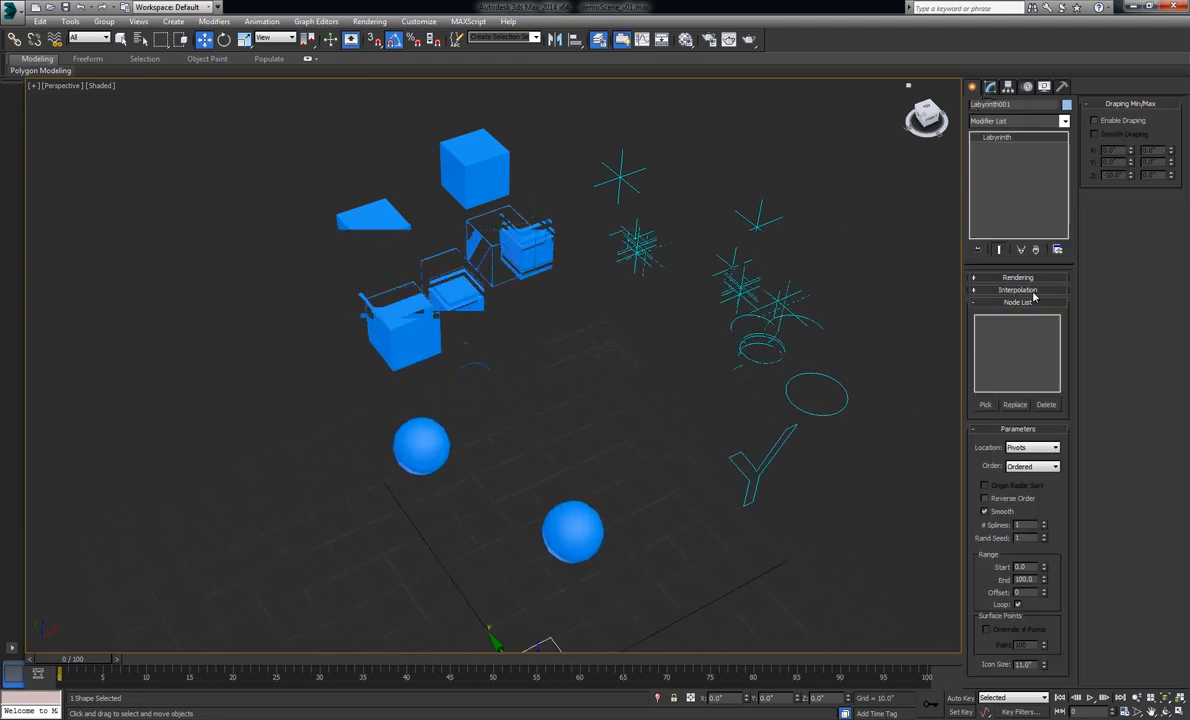
{"action": "left_click", "coordinate": [987, 404]}
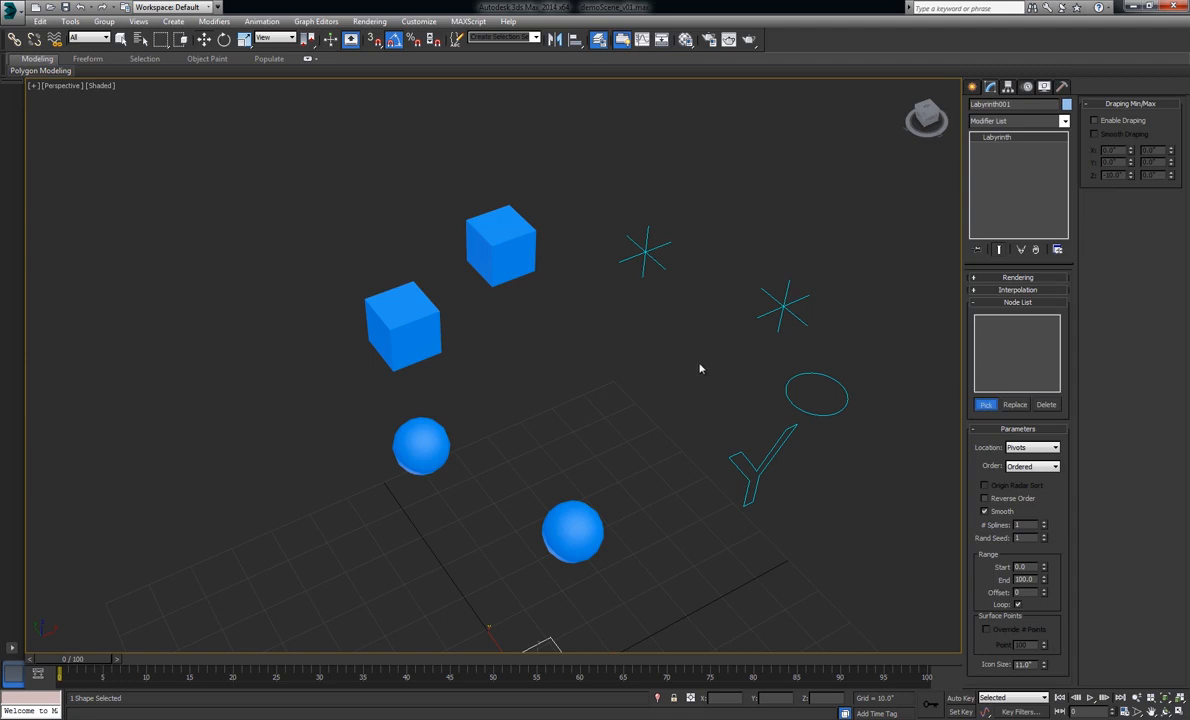
{"action": "middle_click_drag", "start_coordinate": [701, 366], "coordinate": [689, 357]}
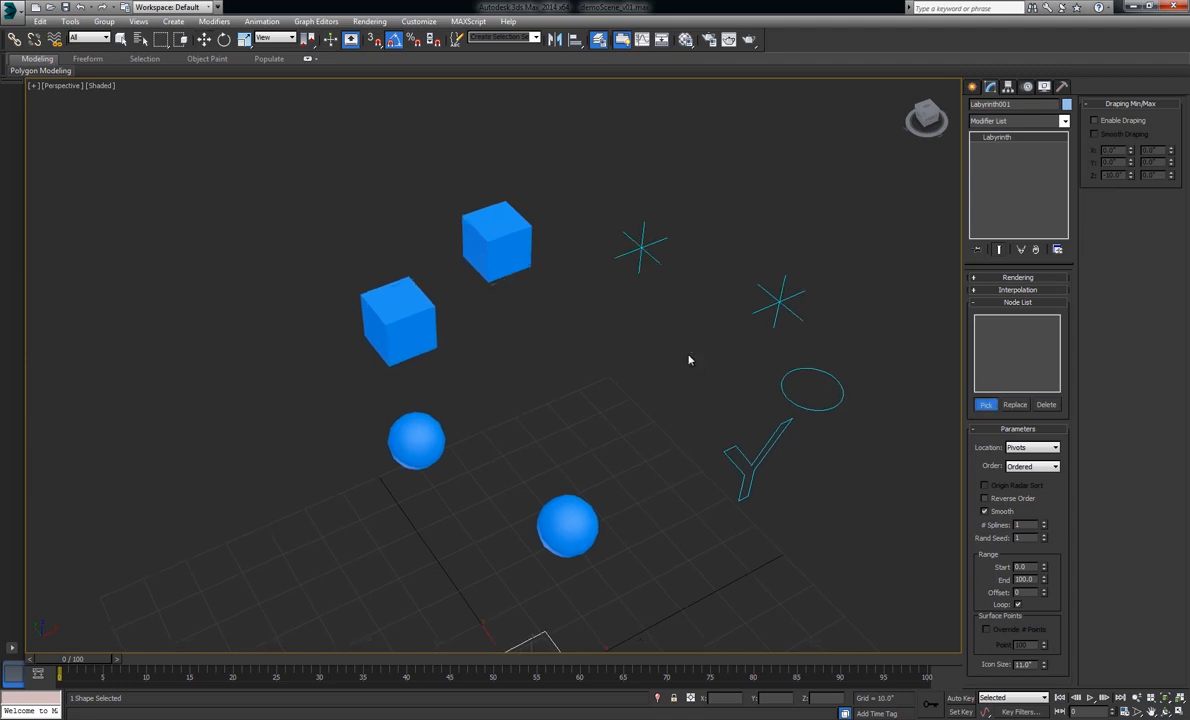
{"action": "key", "text": "h"}
{"action": "left_click_drag", "start_coordinate": [479, 240], "coordinate": [479, 321]}
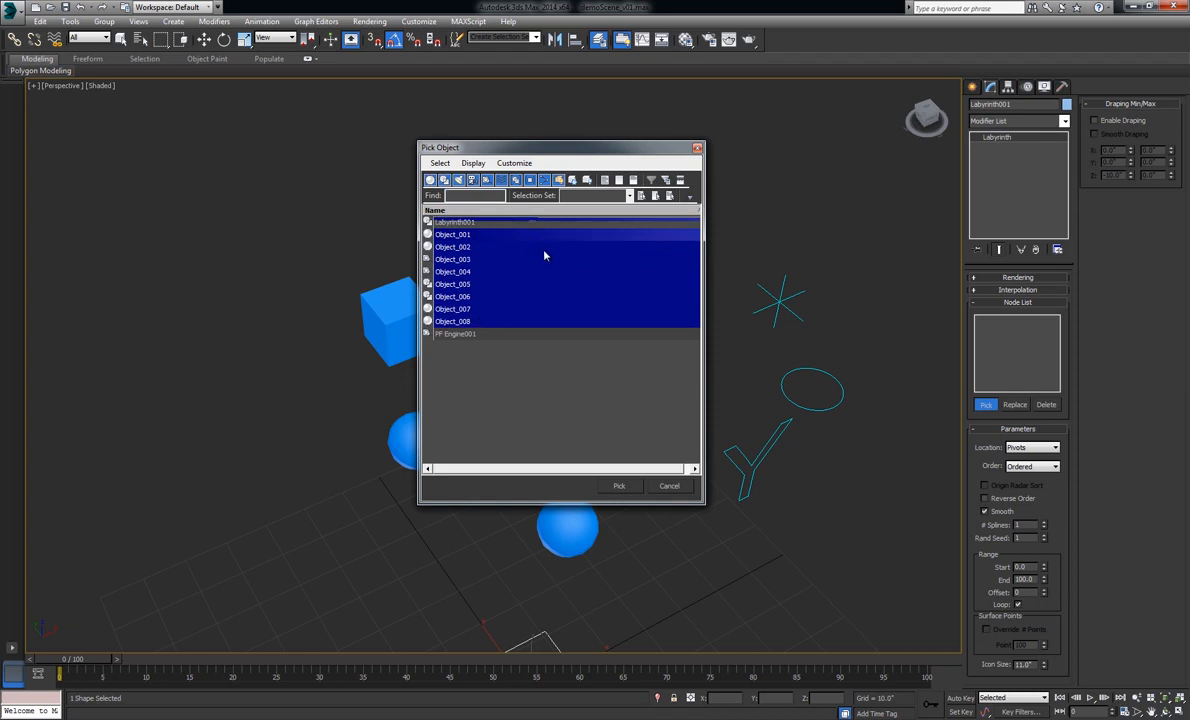
{"action": "left_click", "coordinate": [619, 485]}
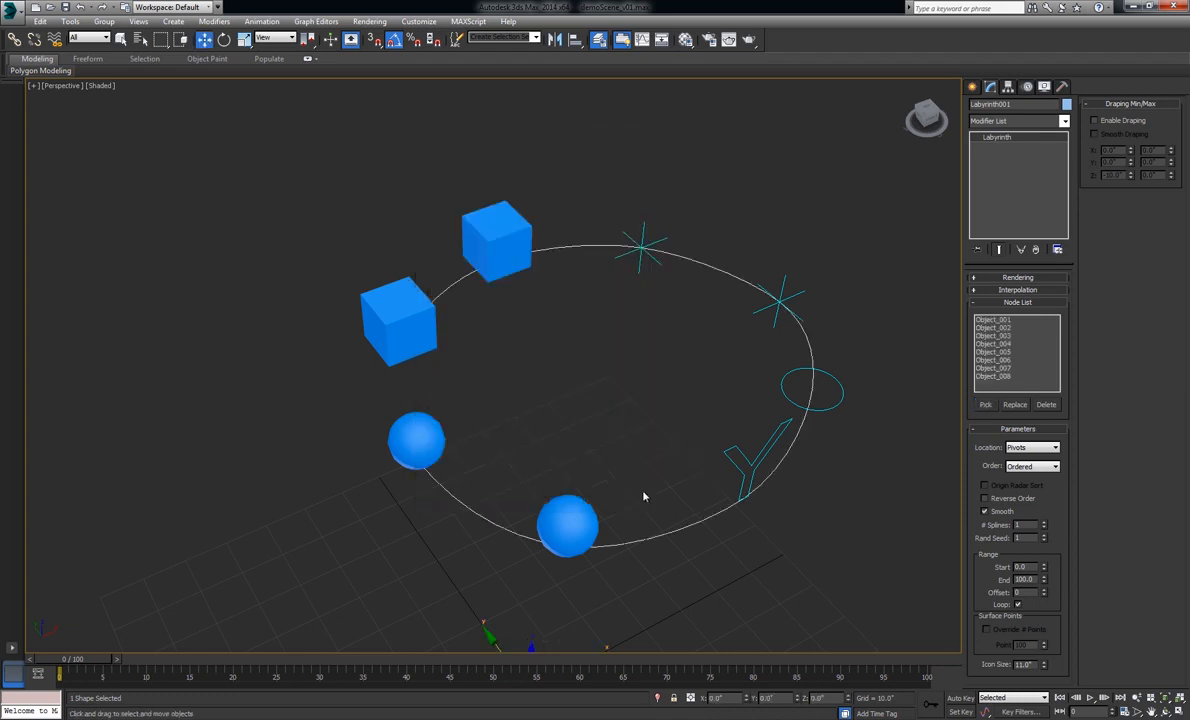
Step: Set the Labyrinth's Location to Centers and inspect the spline running through the objects
{"action": "mouse_move", "coordinate": [651, 388]}
{"action": "middle_mouse_down"}
{"action": "mouse_move", "coordinate": [654, 401]}
{"action": "mouse_move", "coordinate": [655, 389]}
{"action": "middle_mouse_up"}
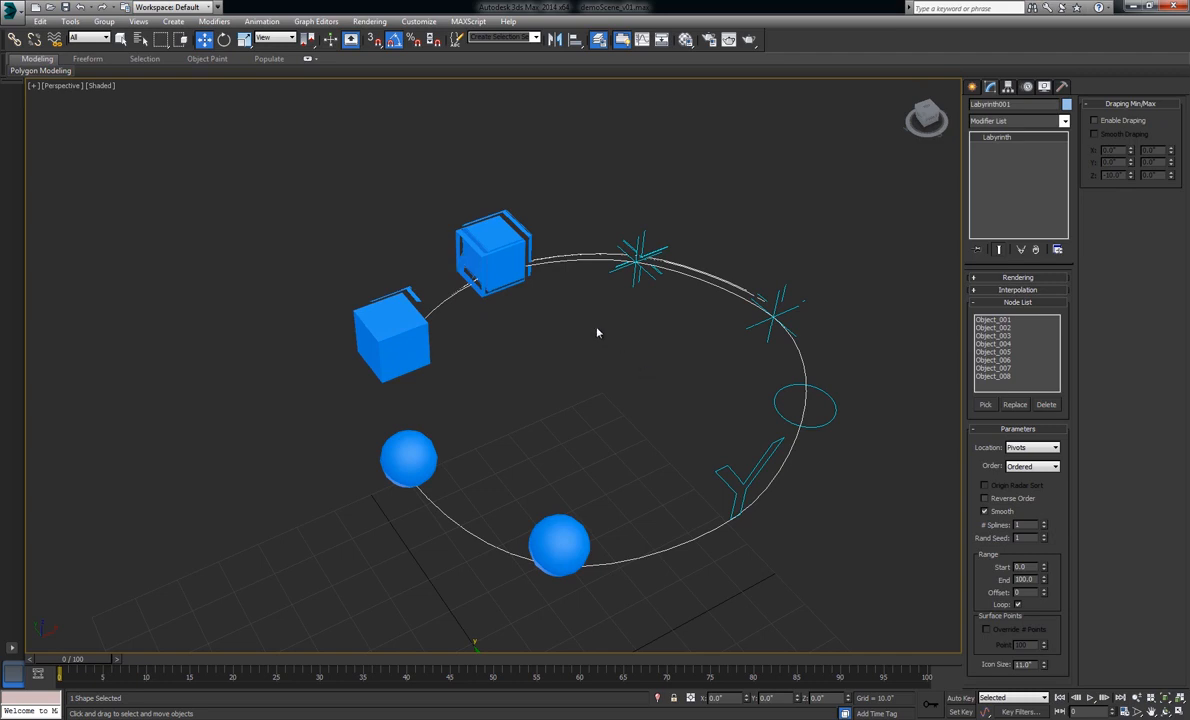
{"action": "middle_click_drag", "start_coordinate": [668, 465], "coordinate": [666, 460]}
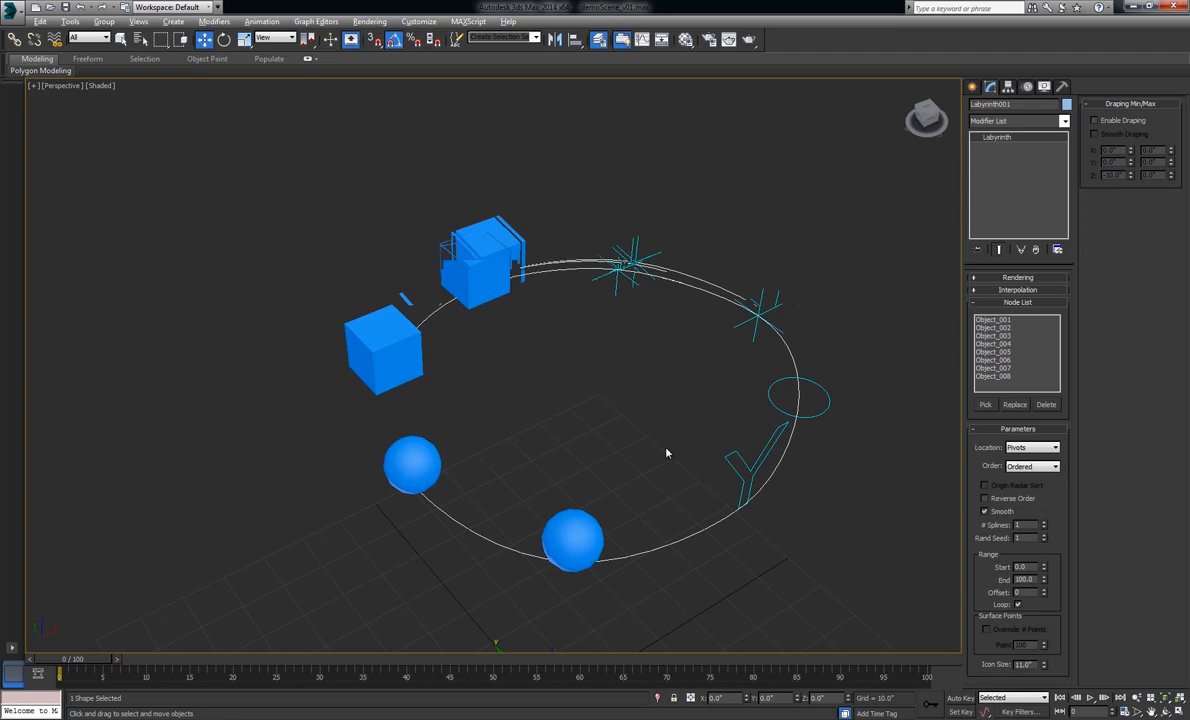
{"action": "middle_click_drag", "start_coordinate": [745, 487], "coordinate": [714, 483]}
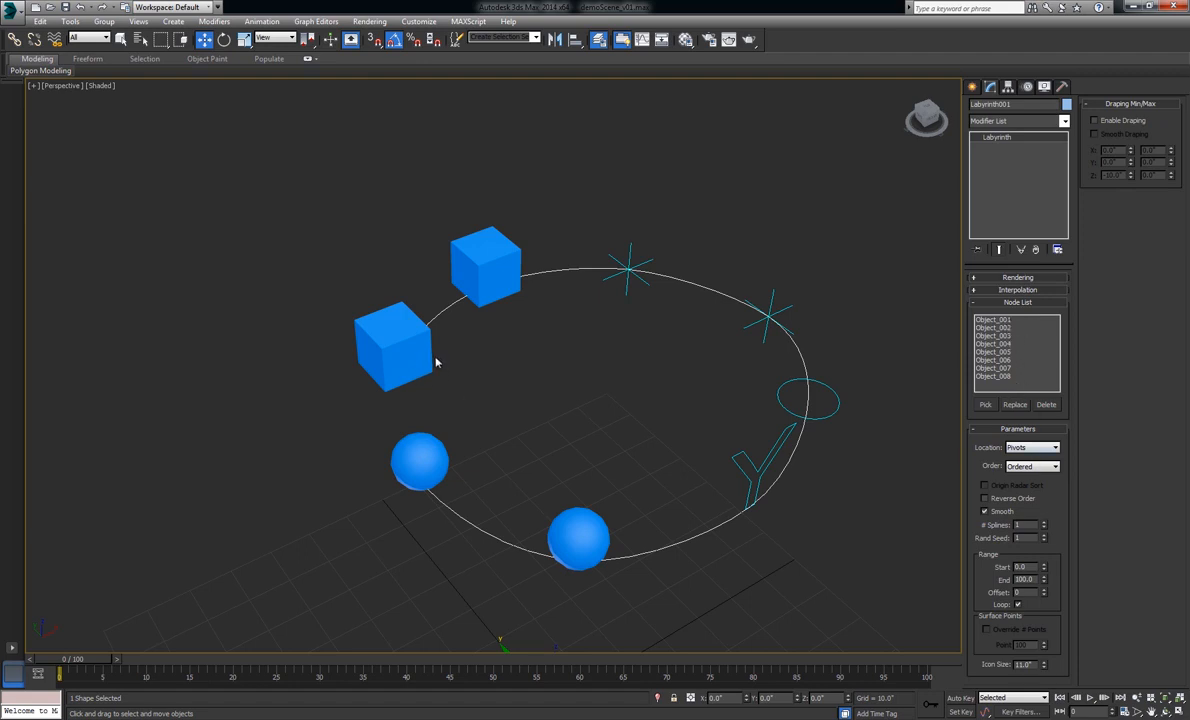
{"action": "left_click", "coordinate": [1022, 448]}
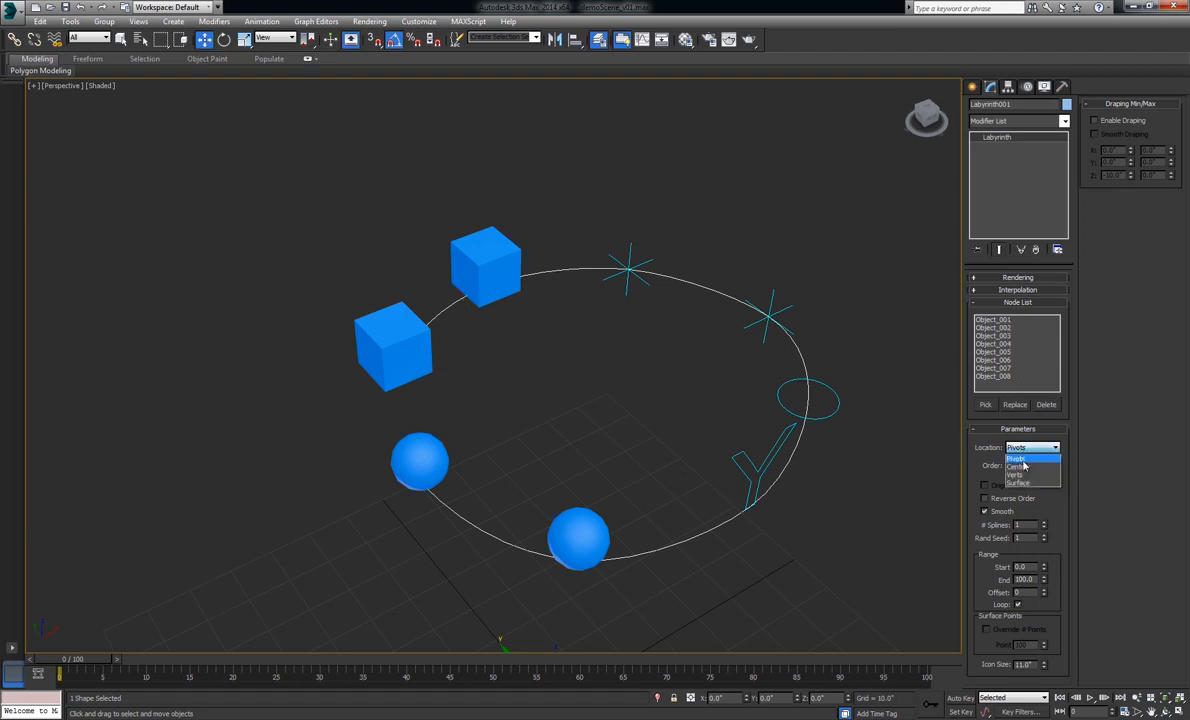
{"action": "left_click", "coordinate": [1020, 456]}
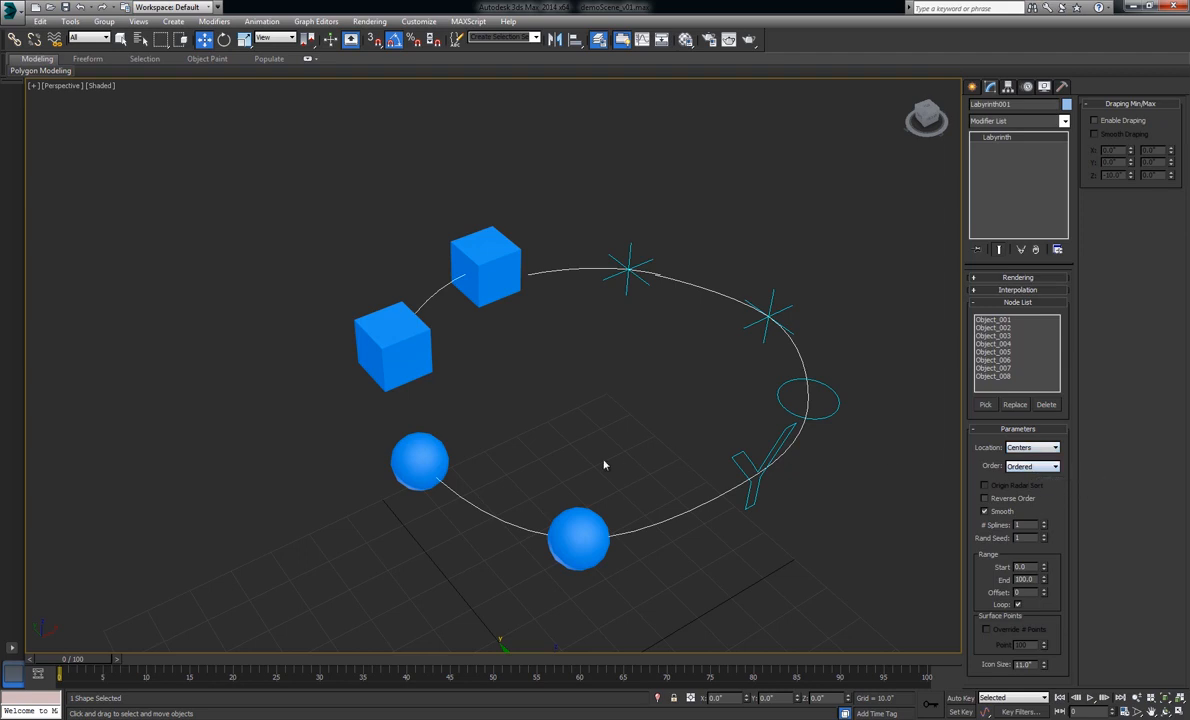
{"action": "middle_click_drag", "start_coordinate": [706, 393], "coordinate": [681, 389], "text": "alt"}
Step: Switch the Labyrinth's Location to Verts and view how the spline follows the objects' vertices
{"action": "left_click", "coordinate": [1030, 447]}
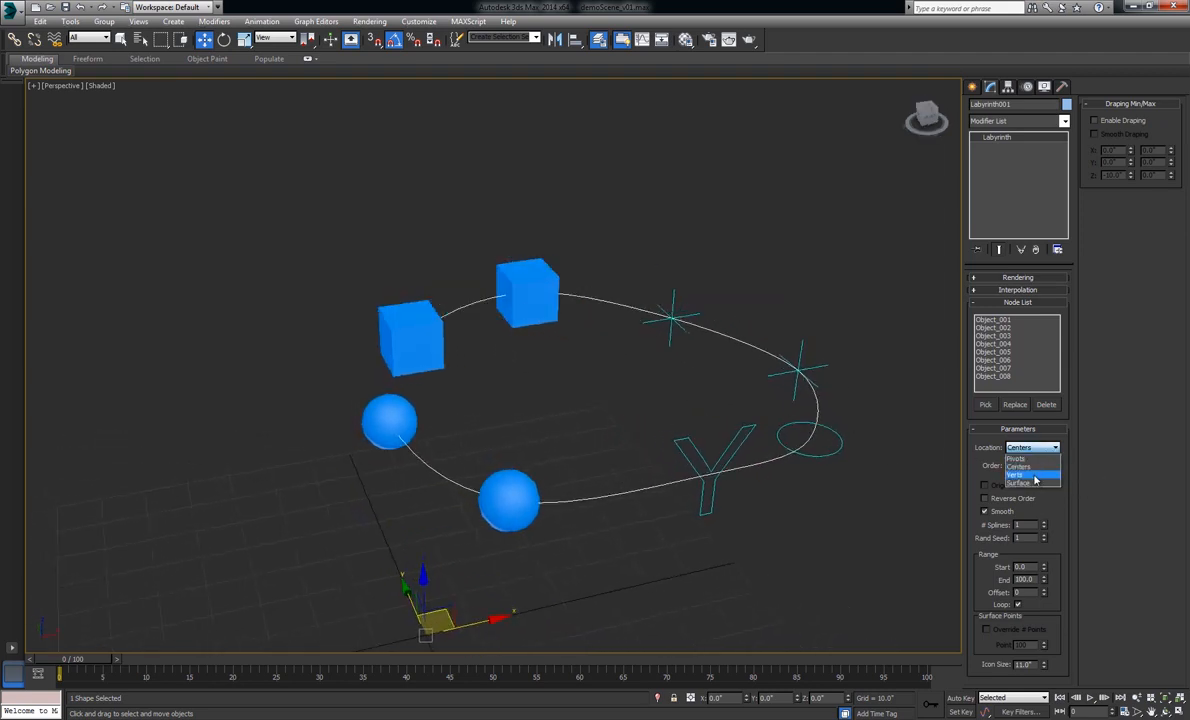
{"action": "left_click", "coordinate": [1035, 481]}
{"action": "middle_click_drag", "start_coordinate": [775, 404], "coordinate": [786, 451], "text": "alt"}
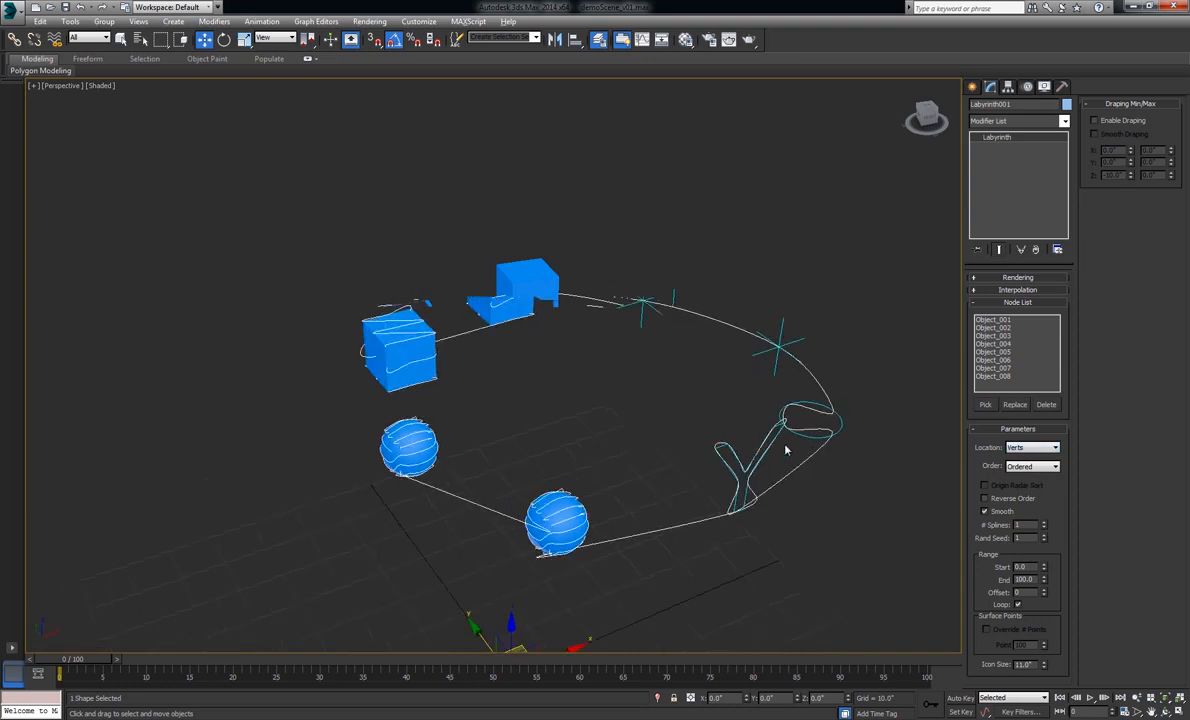
Step: Set the Labyrinth's Location to Surface and inspect the spline across the object surfaces
{"action": "left_click", "coordinate": [1020, 450]}
{"action": "left_click", "coordinate": [1030, 484]}
{"action": "middle_click_drag", "start_coordinate": [626, 391], "coordinate": [702, 441], "text": "alt"}
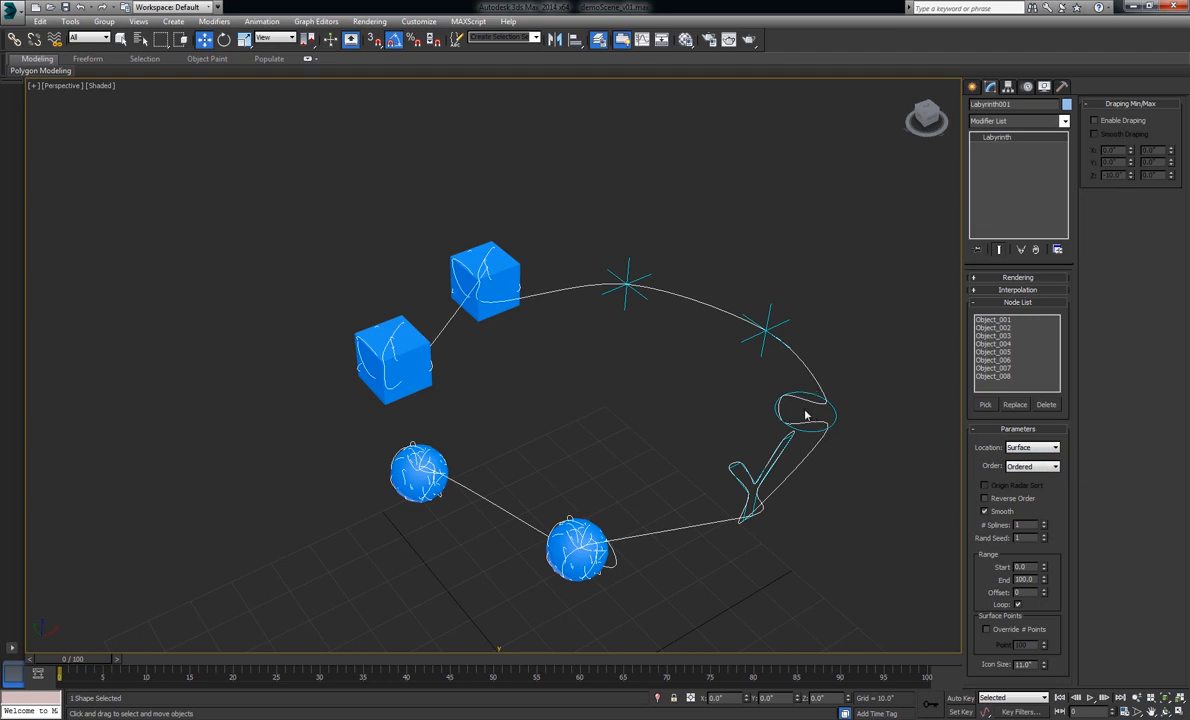
{"action": "left_click", "coordinate": [1033, 448]}
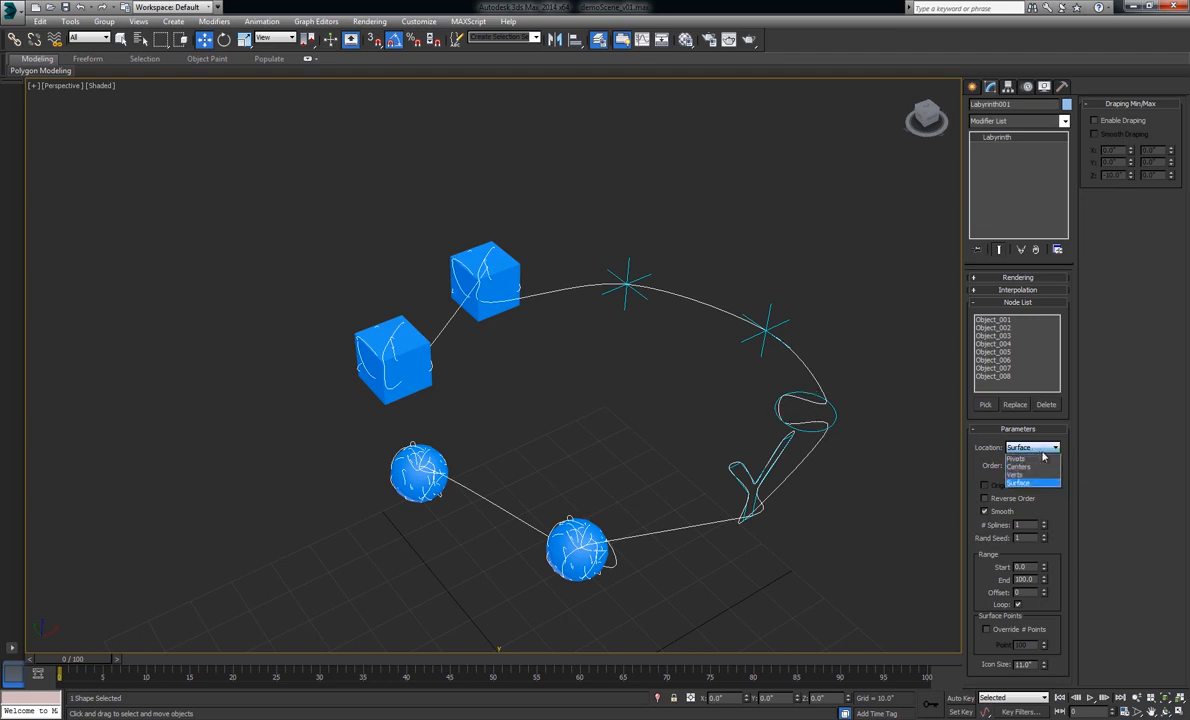
{"action": "left_click", "coordinate": [1035, 454]}
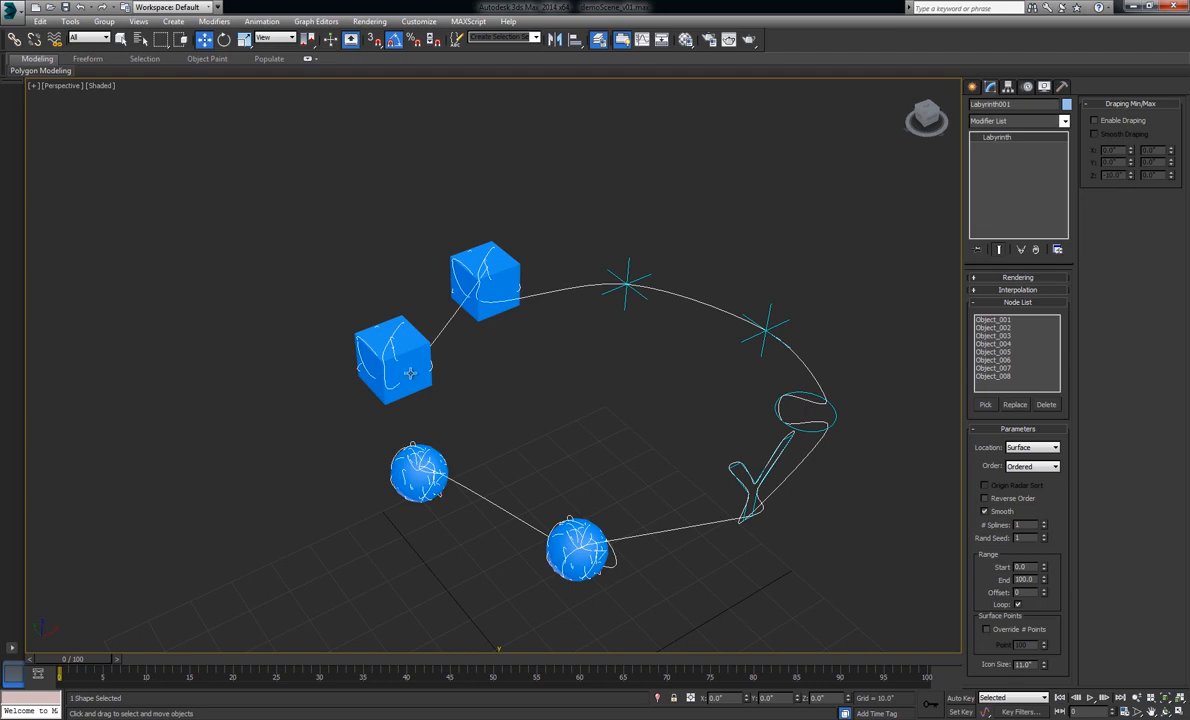
Step: Return the Labyrinth's Location to Pivots and set its Order to Random
{"action": "left_click", "coordinate": [1048, 449]}
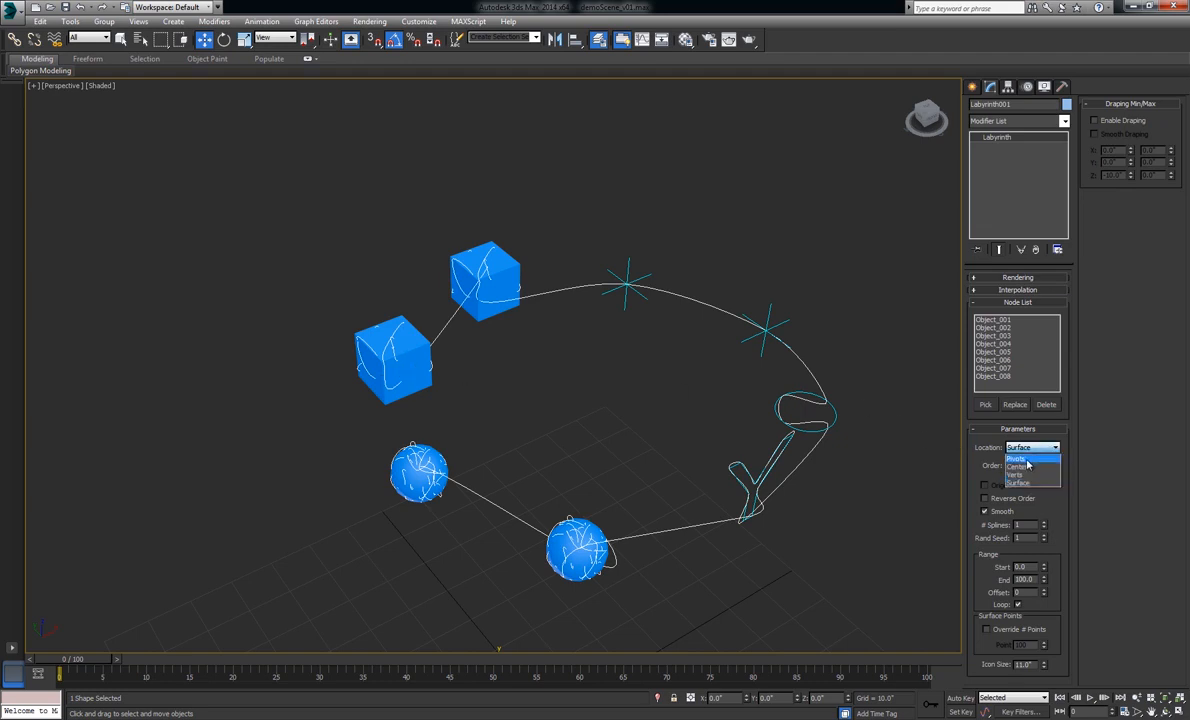
{"action": "left_click", "coordinate": [1027, 459]}
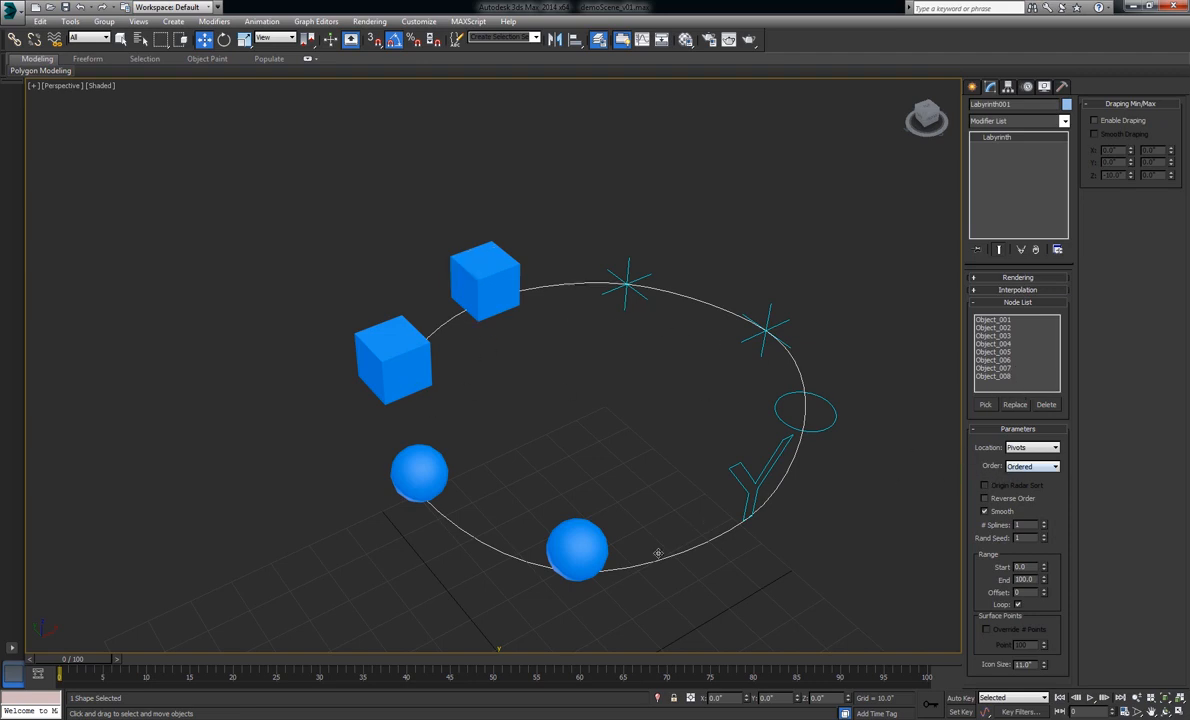
{"action": "left_click", "coordinate": [1032, 466]}
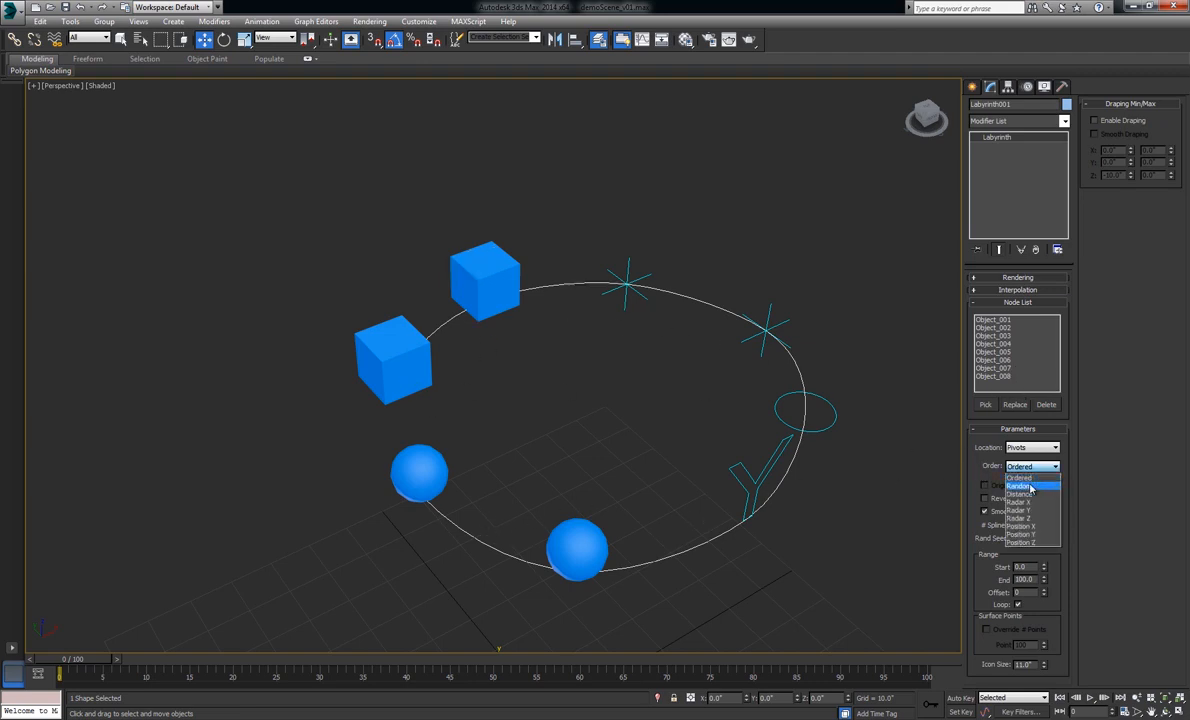
{"action": "left_click", "coordinate": [1022, 485]}
Step: Set the Labyrinth's Order to Distance
{"action": "left_click", "coordinate": [1032, 466]}
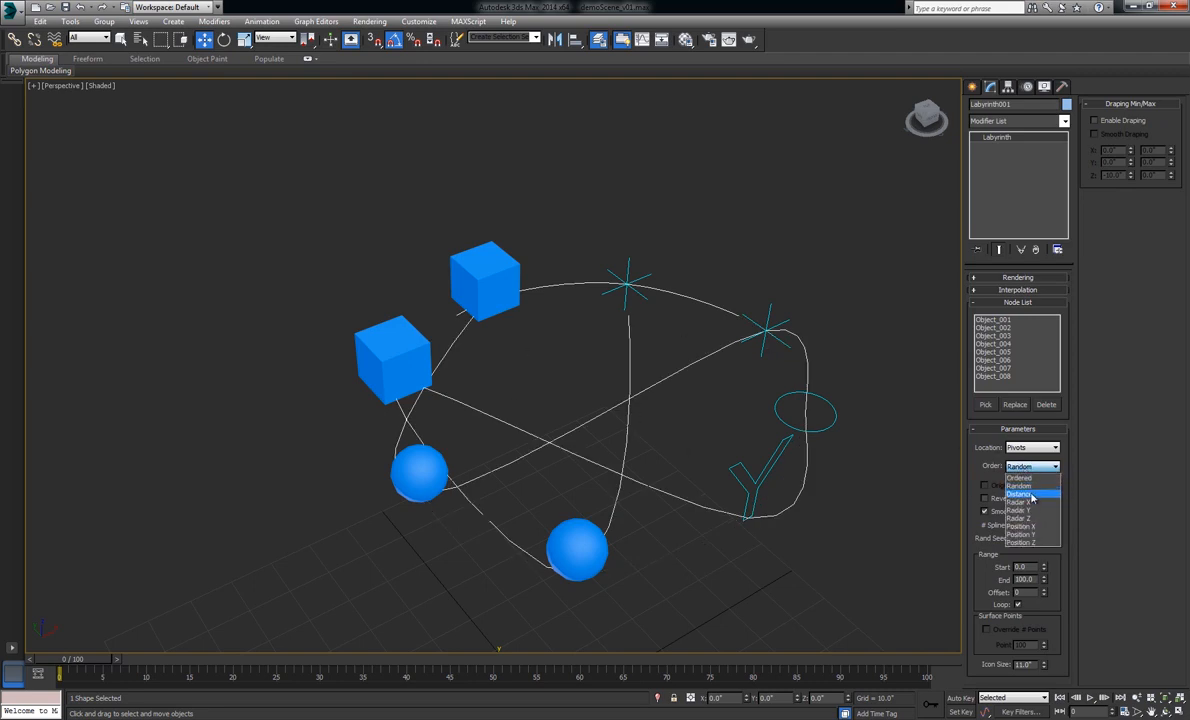
{"action": "left_click", "coordinate": [1032, 496]}
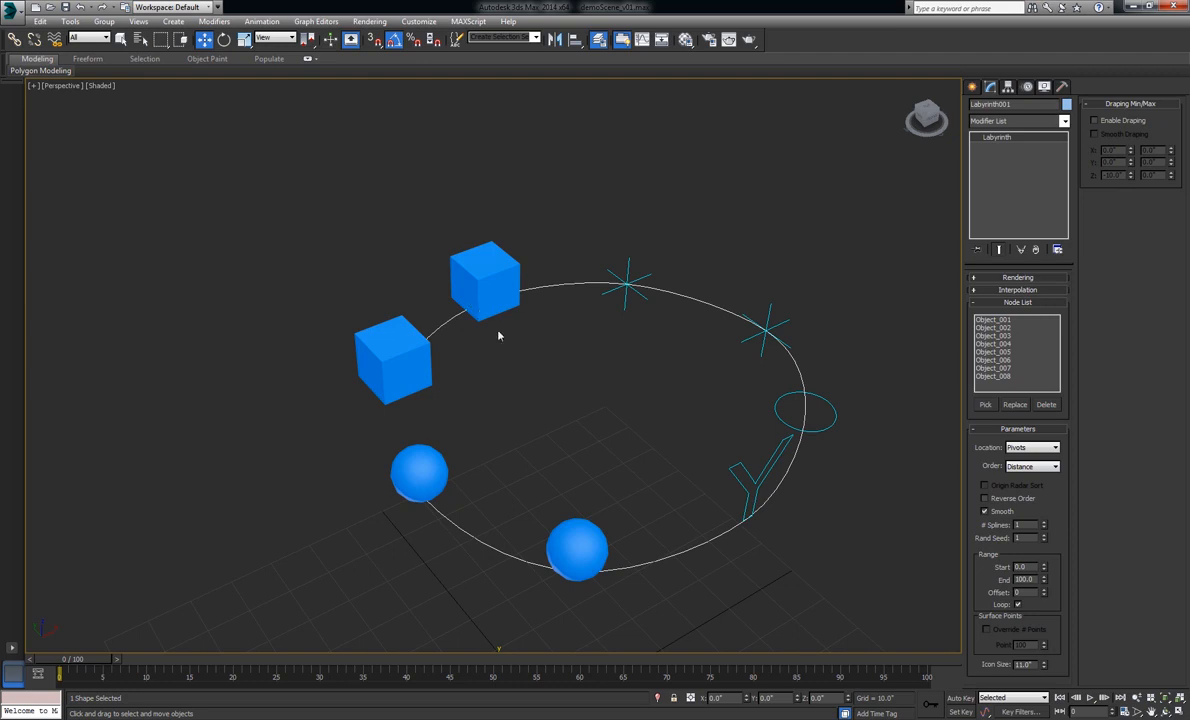
{"action": "left_click", "coordinate": [1044, 466]}
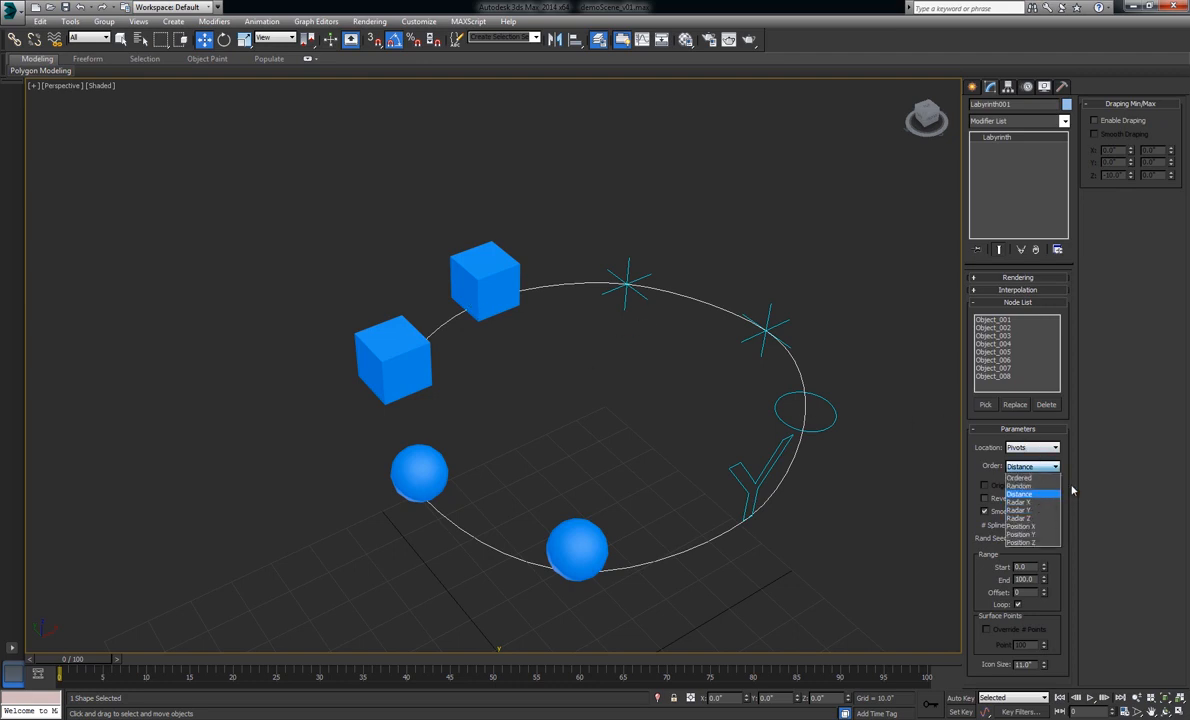
{"action": "left_click", "coordinate": [1020, 494]}
Step: Set the Labyrinth's Location to Verts and inspect the spline on the boxes and spheres up close
{"action": "left_click", "coordinate": [1032, 447]}
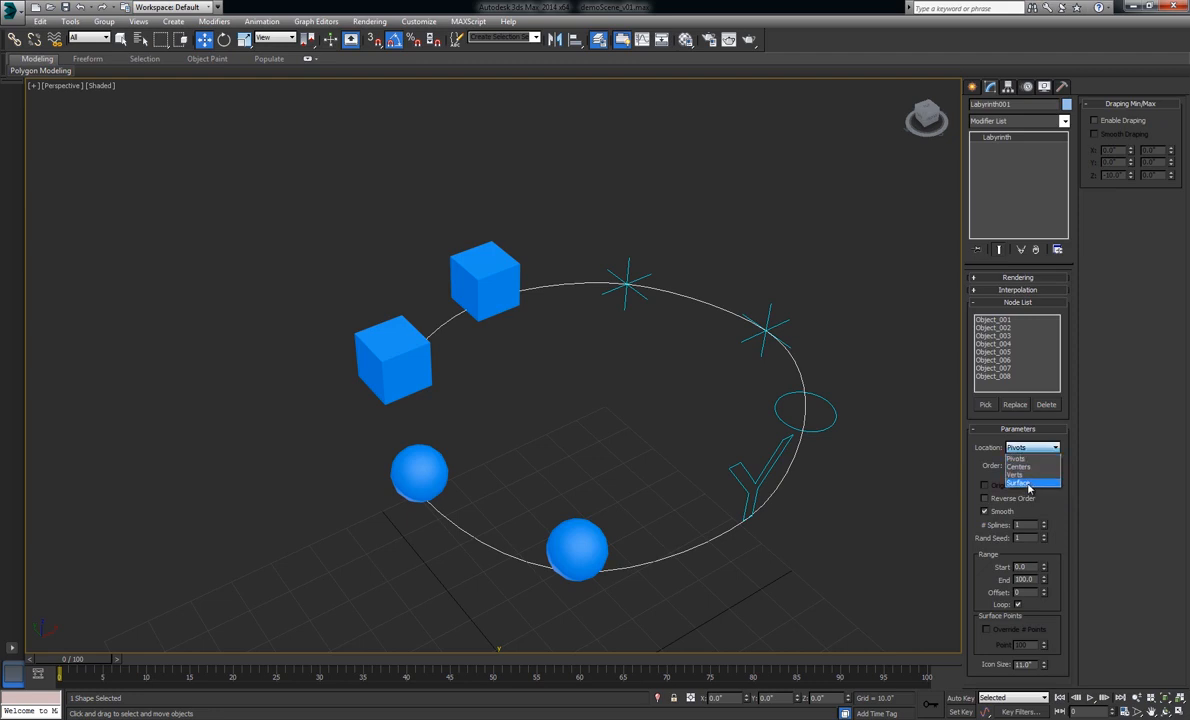
{"action": "left_click", "coordinate": [1018, 475]}
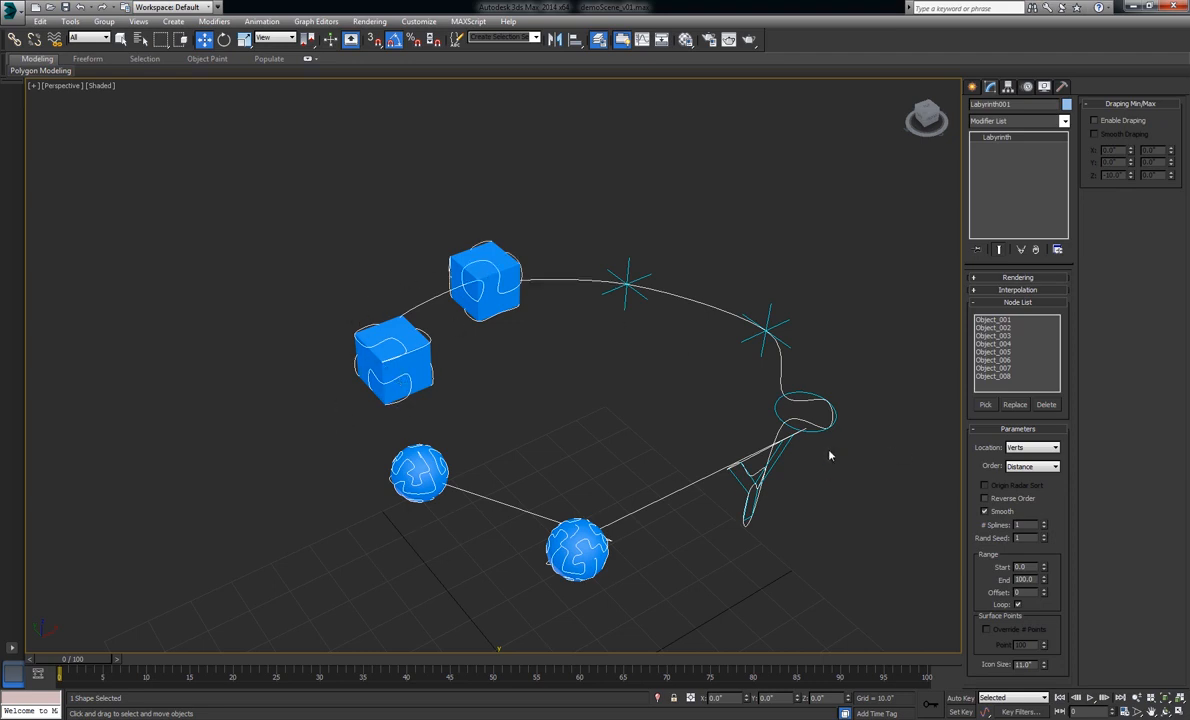
{"action": "middle_click_drag", "start_coordinate": [479, 506], "coordinate": [545, 476]}
{"action": "scroll", "coordinate": [465, 449], "scroll_direction": "up", "scroll_amount": 4}
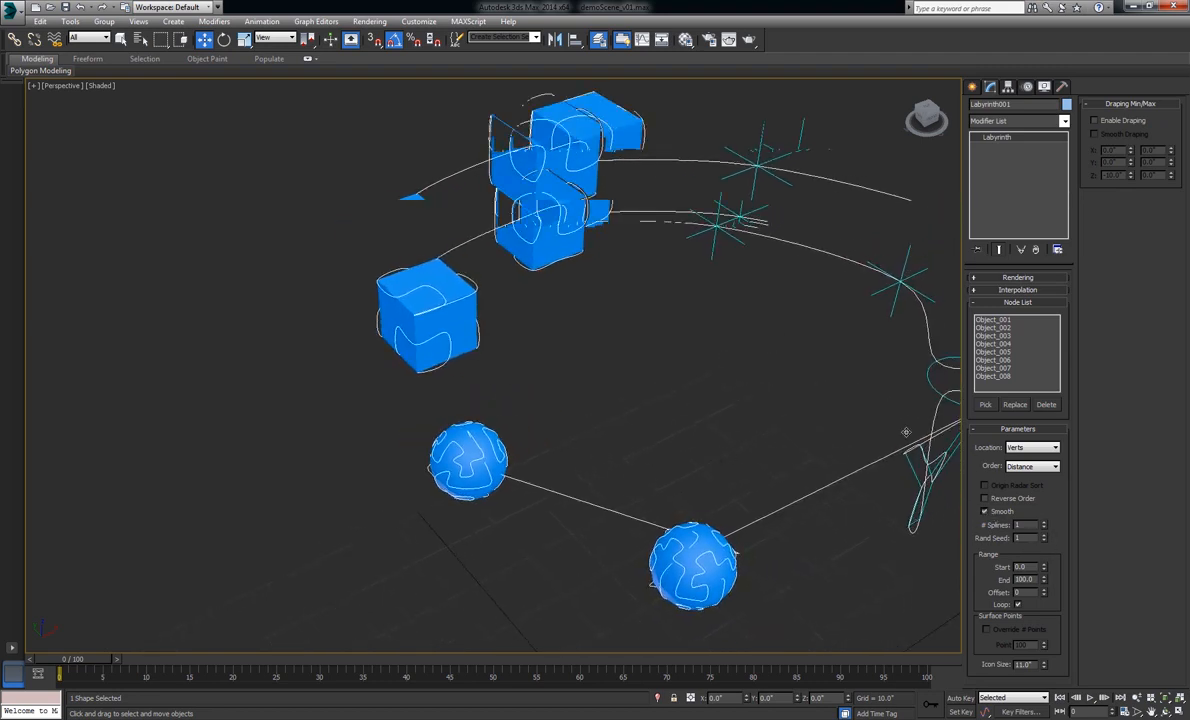
{"action": "left_click", "coordinate": [1032, 447]}
{"action": "left_click", "coordinate": [1030, 474]}
Step: Set the Labyrinth's Order to Radar X and consult the radar.jpg reference image in Windows Photo Viewer
{"action": "left_click", "coordinate": [1032, 466]}
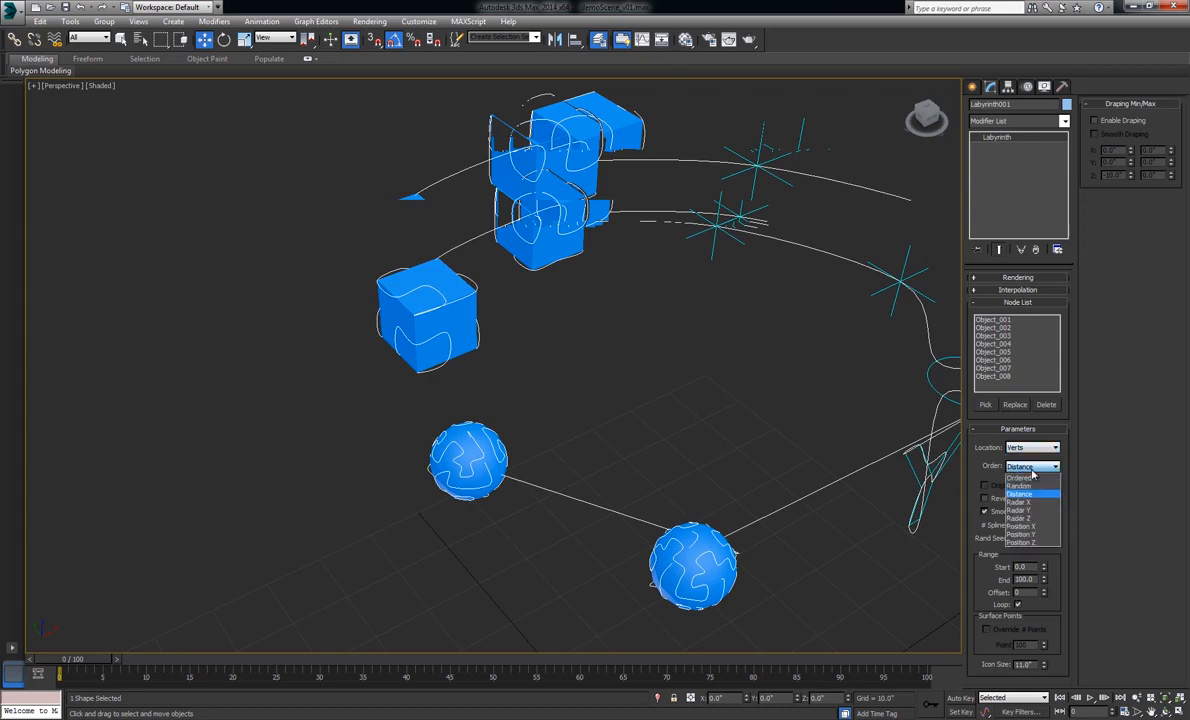
{"action": "left_click", "coordinate": [1033, 500]}
{"action": "middle_click_drag", "start_coordinate": [792, 481], "coordinate": [619, 476]}
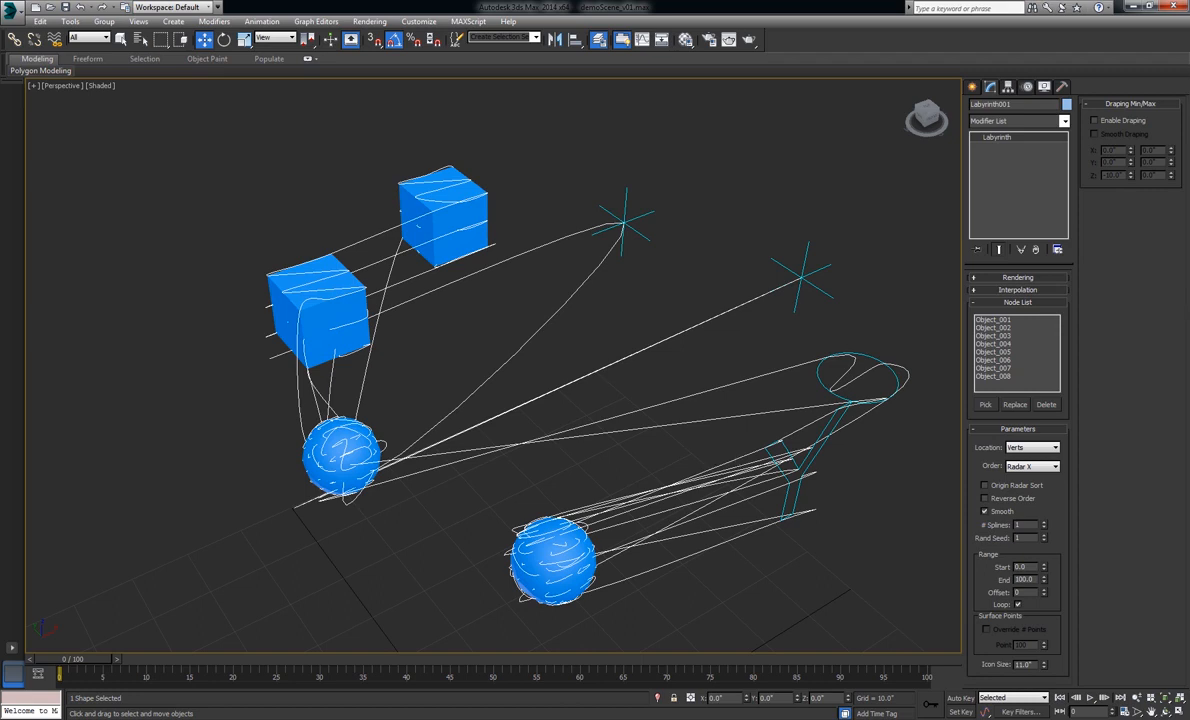
{"action": "mouse_move", "coordinate": [622, 508]}
{"action": "middle_mouse_down"}
{"action": "mouse_move", "coordinate": [596, 519]}
{"action": "mouse_move", "coordinate": [612, 518]}
{"action": "middle_mouse_up"}
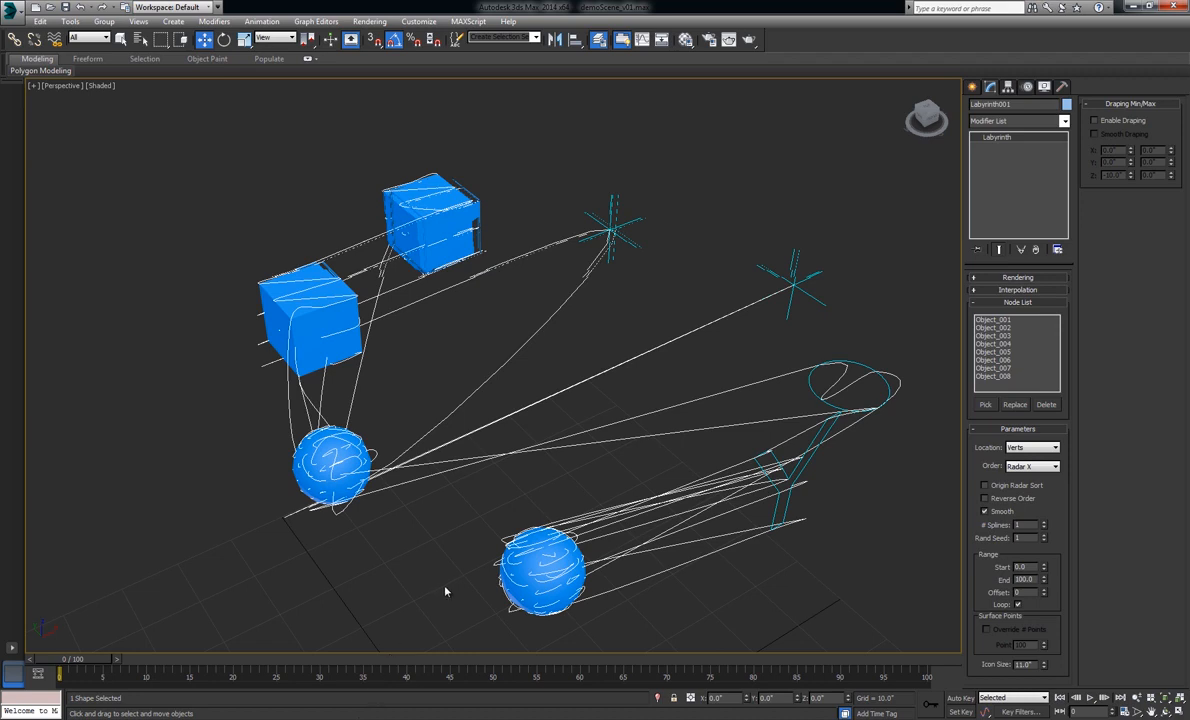
{"action": "key", "text": "alt+Tab"}
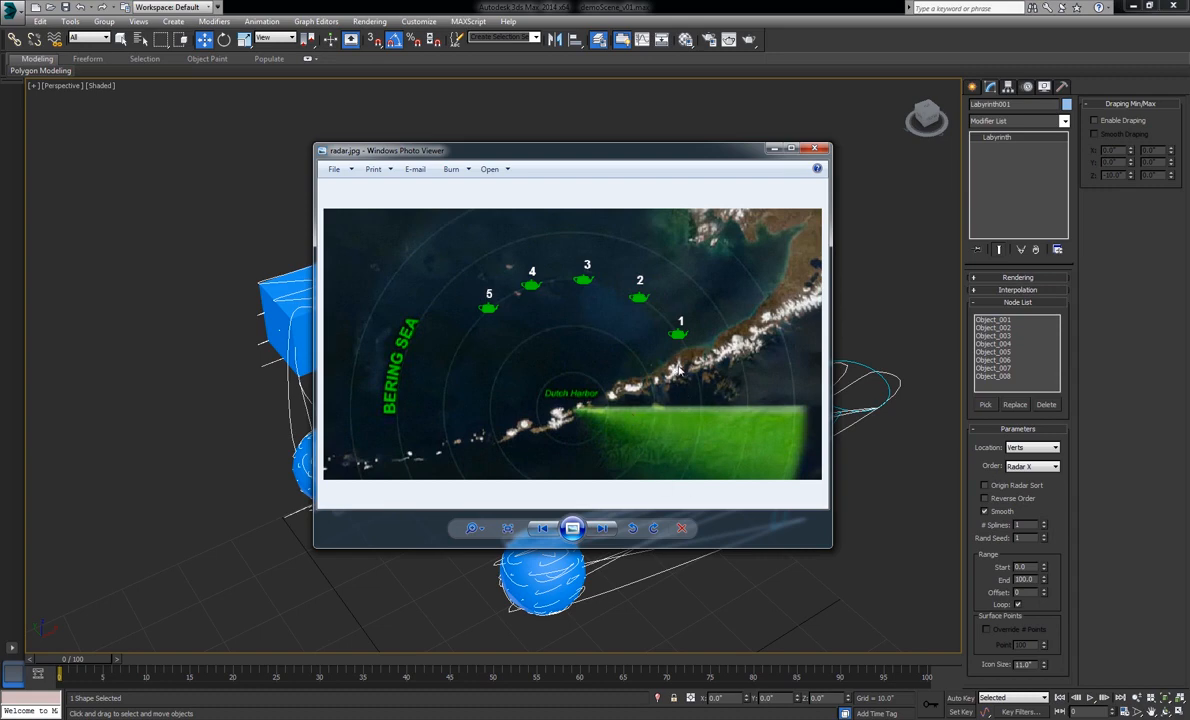
{"action": "left_click", "coordinate": [773, 148]}
Step: Set the Labyrinth's Order to Position X
{"action": "left_click", "coordinate": [1026, 466]}
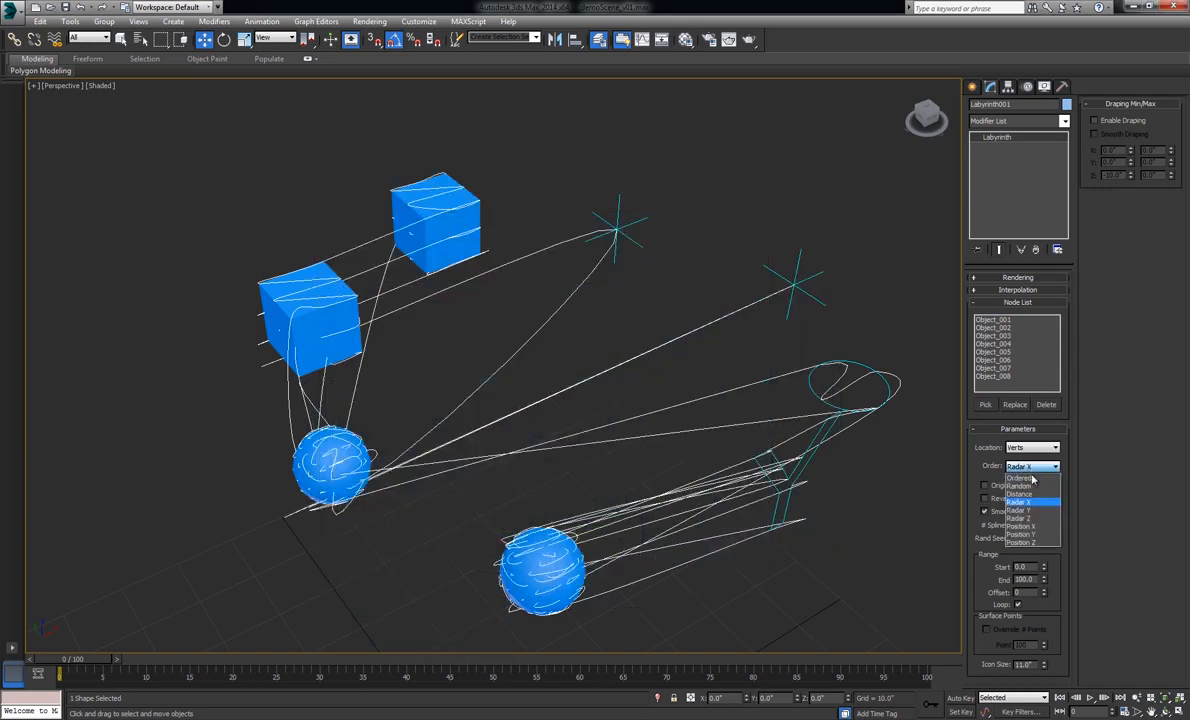
{"action": "left_click", "coordinate": [1036, 528]}
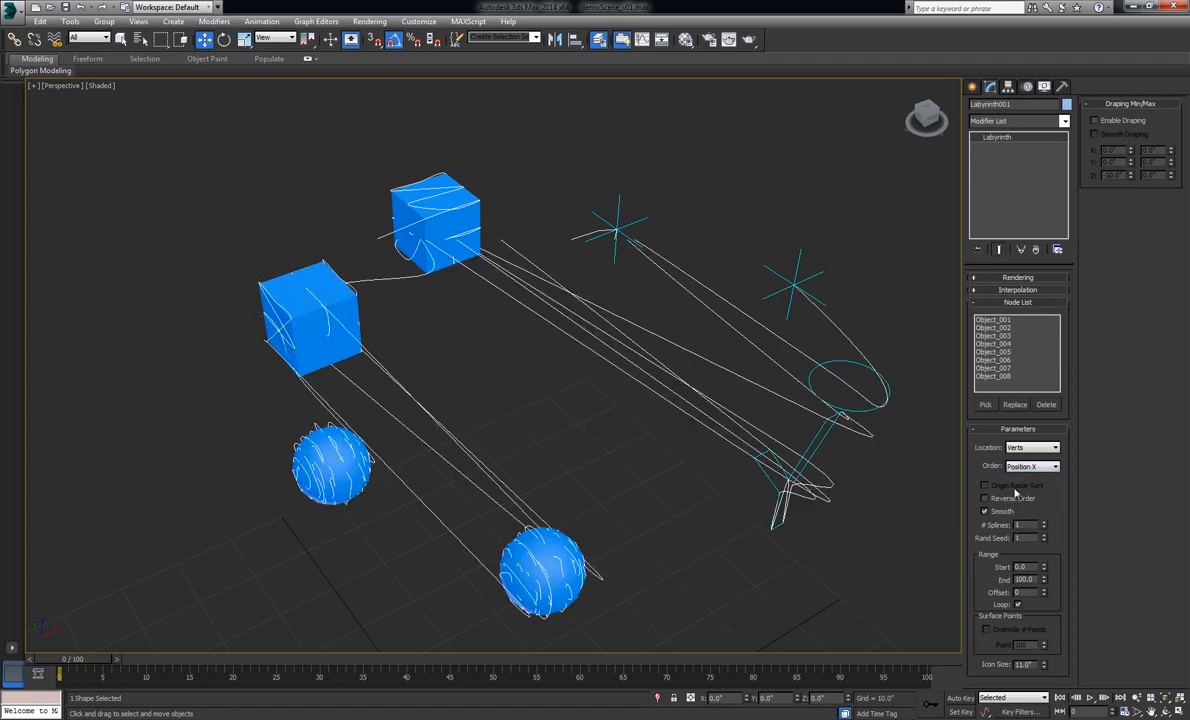
Step: Set the Labyrinth's Order to Position Z, inspect the resulting spline, and return the Order to Ordered
{"action": "left_click", "coordinate": [1032, 466]}
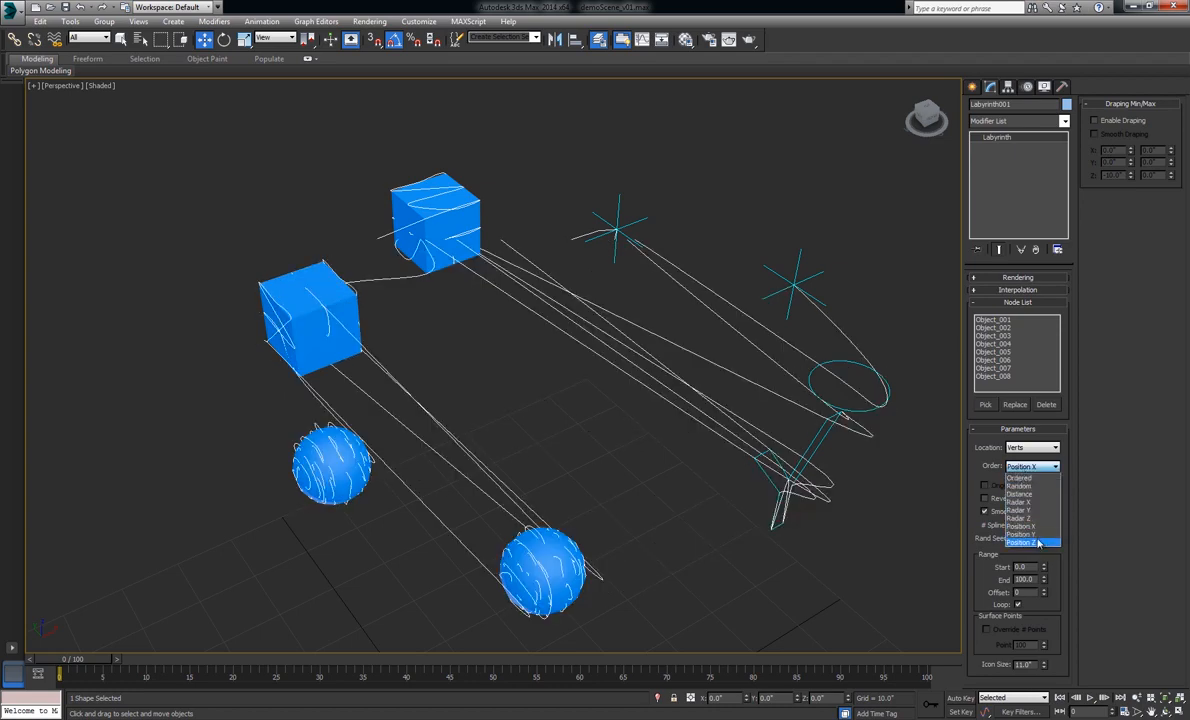
{"action": "left_click", "coordinate": [1038, 543]}
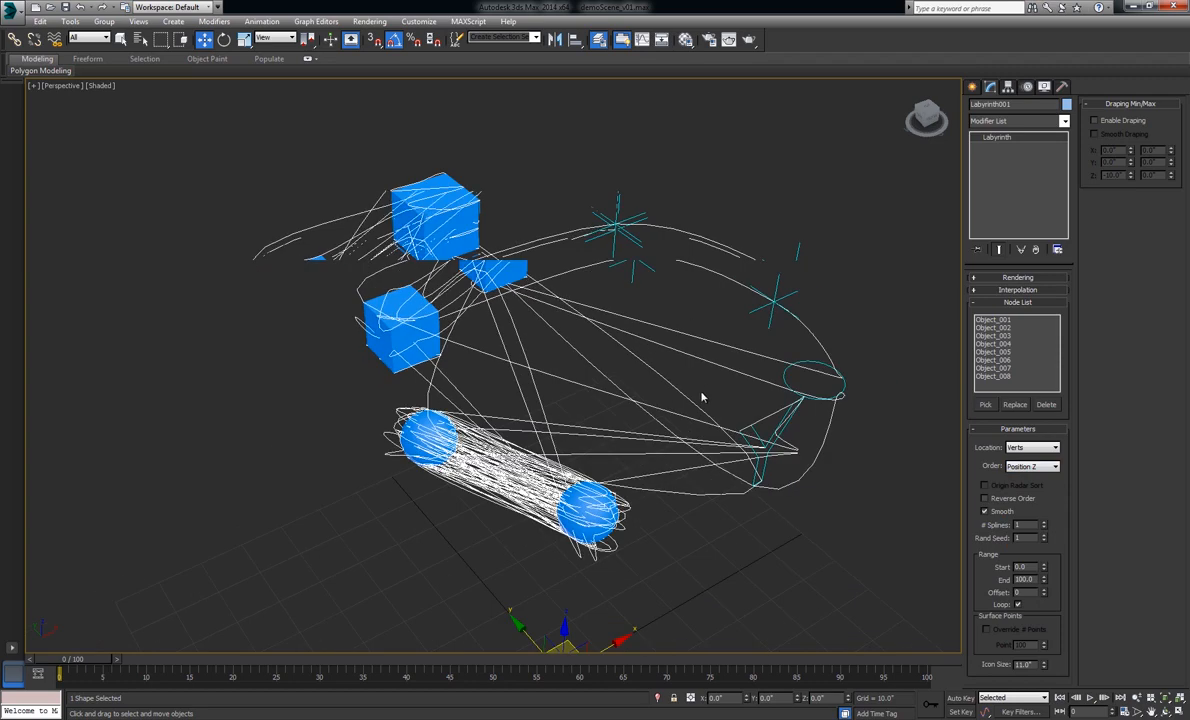
{"action": "left_click", "coordinate": [1032, 466]}
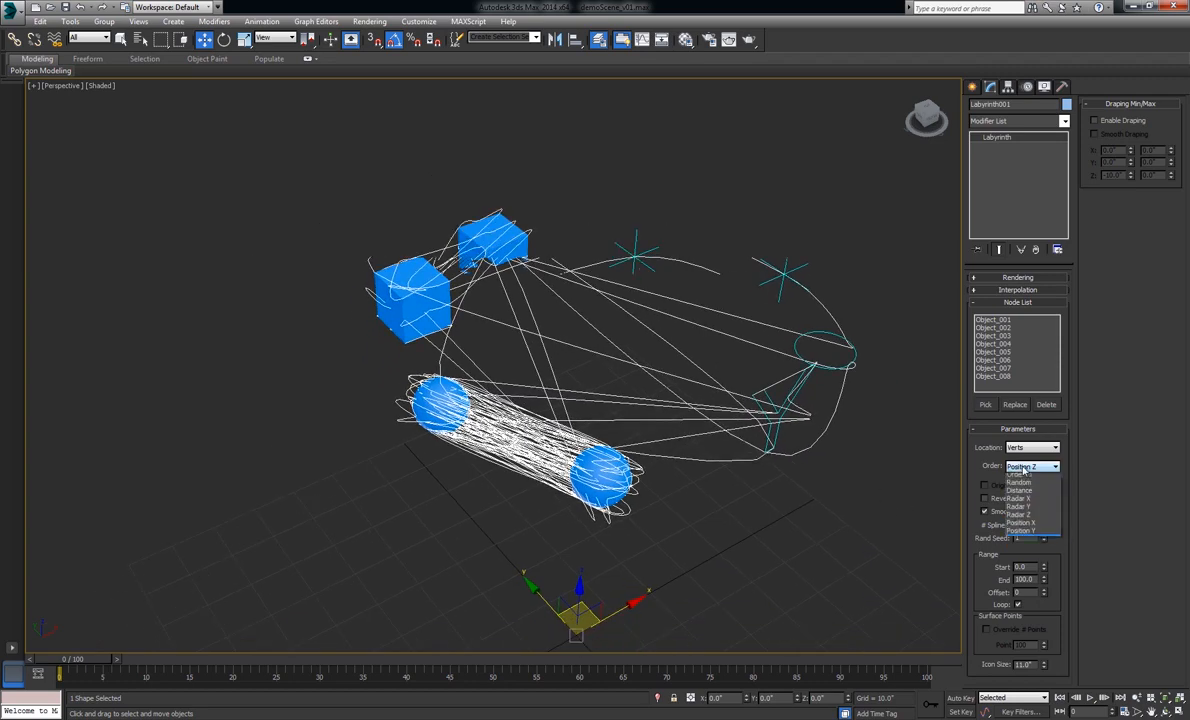
{"action": "left_click", "coordinate": [1030, 479]}
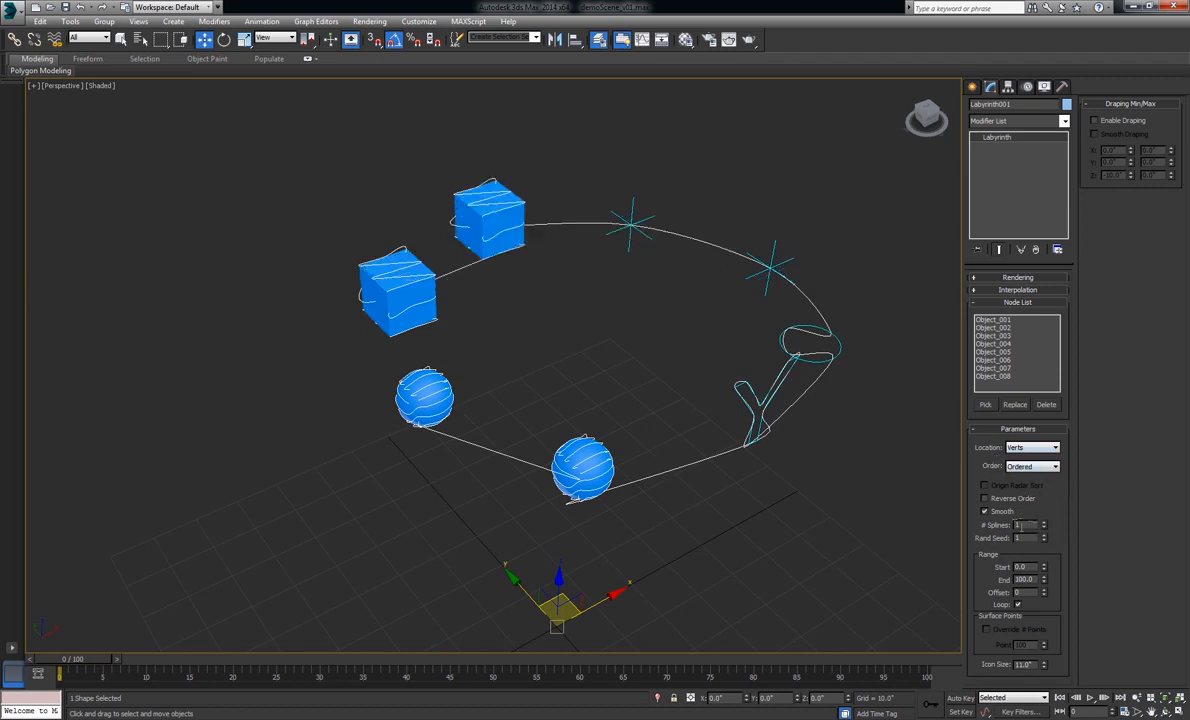
Step: Set the Labyrinth's Location to Surface and its Order to Random
{"action": "left_click", "coordinate": [1030, 450]}
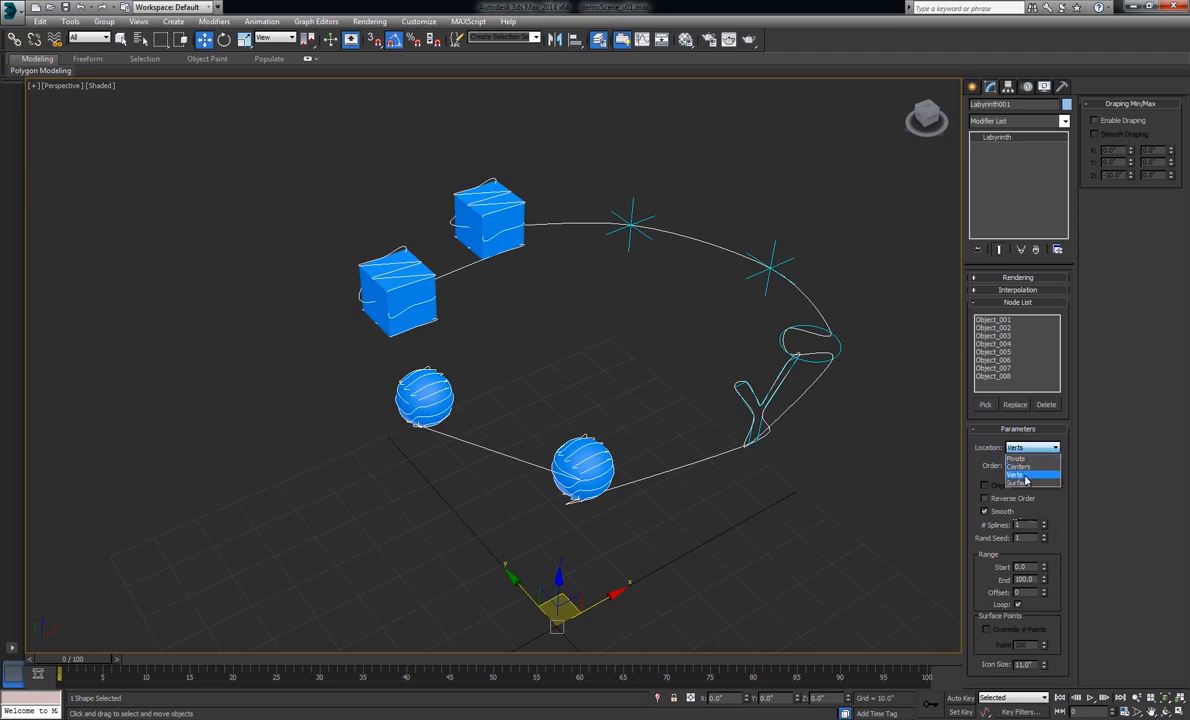
{"action": "left_click", "coordinate": [1018, 482]}
{"action": "left_click", "coordinate": [1036, 467]}
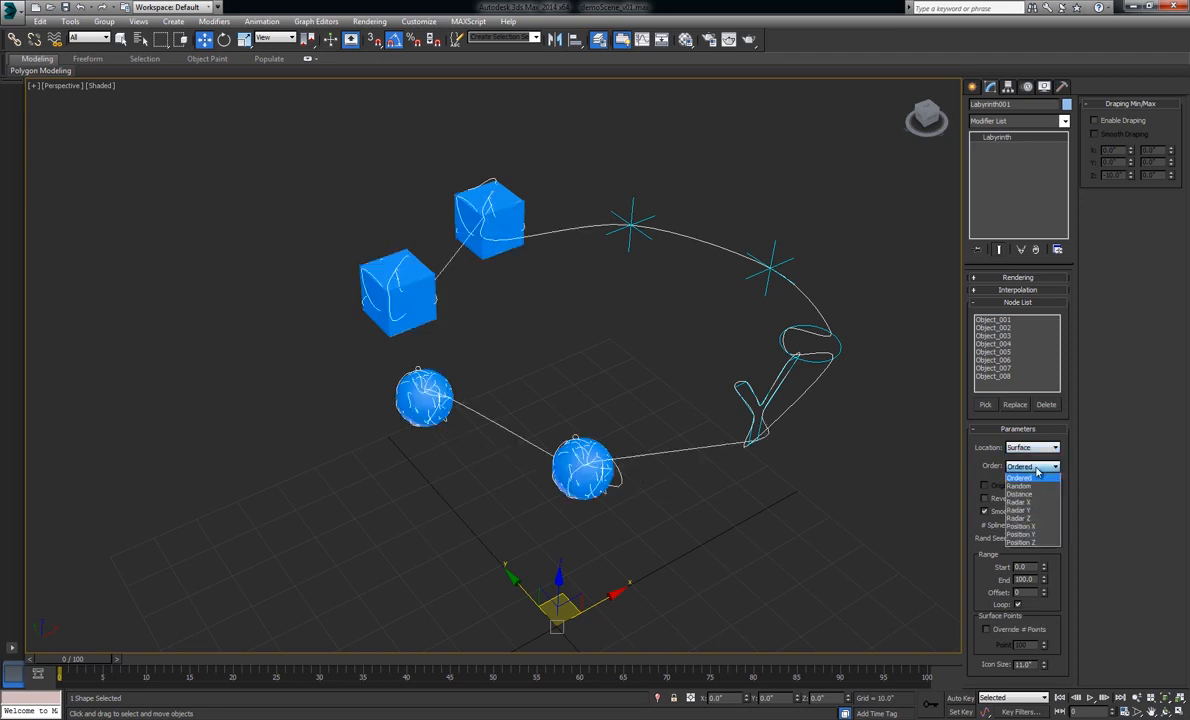
{"action": "left_click", "coordinate": [1019, 486]}
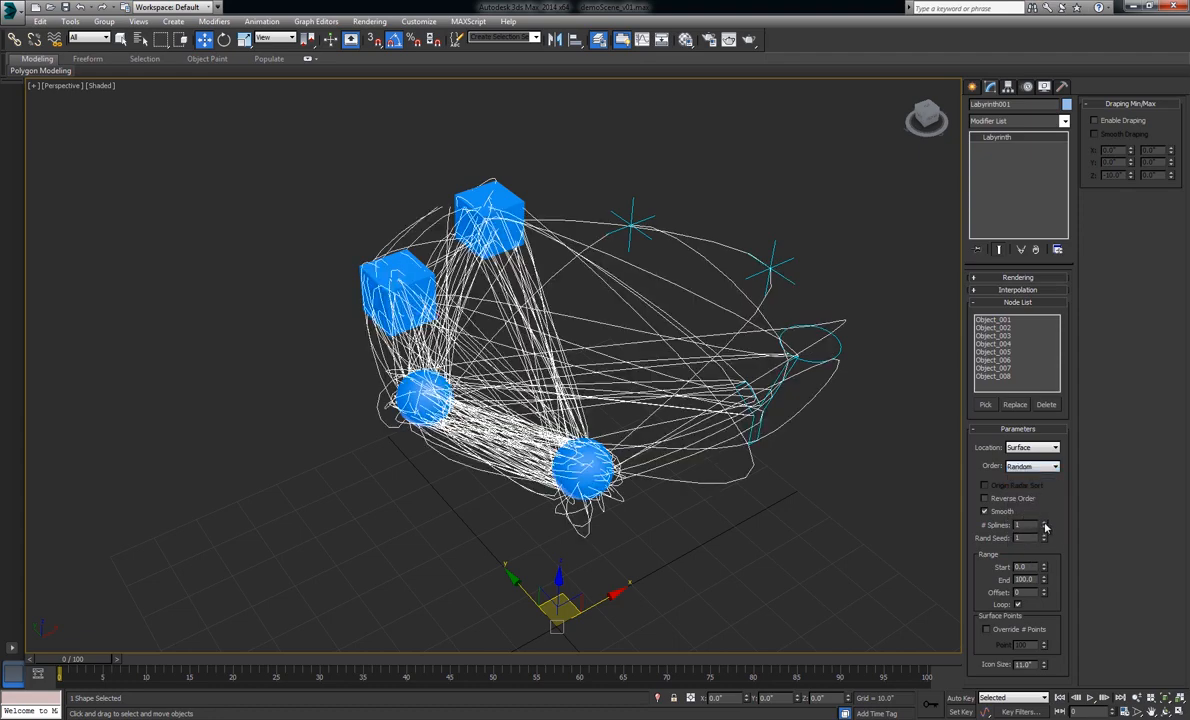
Step: Raise the Labyrinth's number of splines to 6
{"action": "left_click", "coordinate": [1045, 523]}
{"action": "left_click", "coordinate": [1045, 523]}
{"action": "left_click", "coordinate": [1045, 523]}
{"action": "left_click", "coordinate": [1045, 523]}
{"action": "left_click", "coordinate": [1045, 523]}
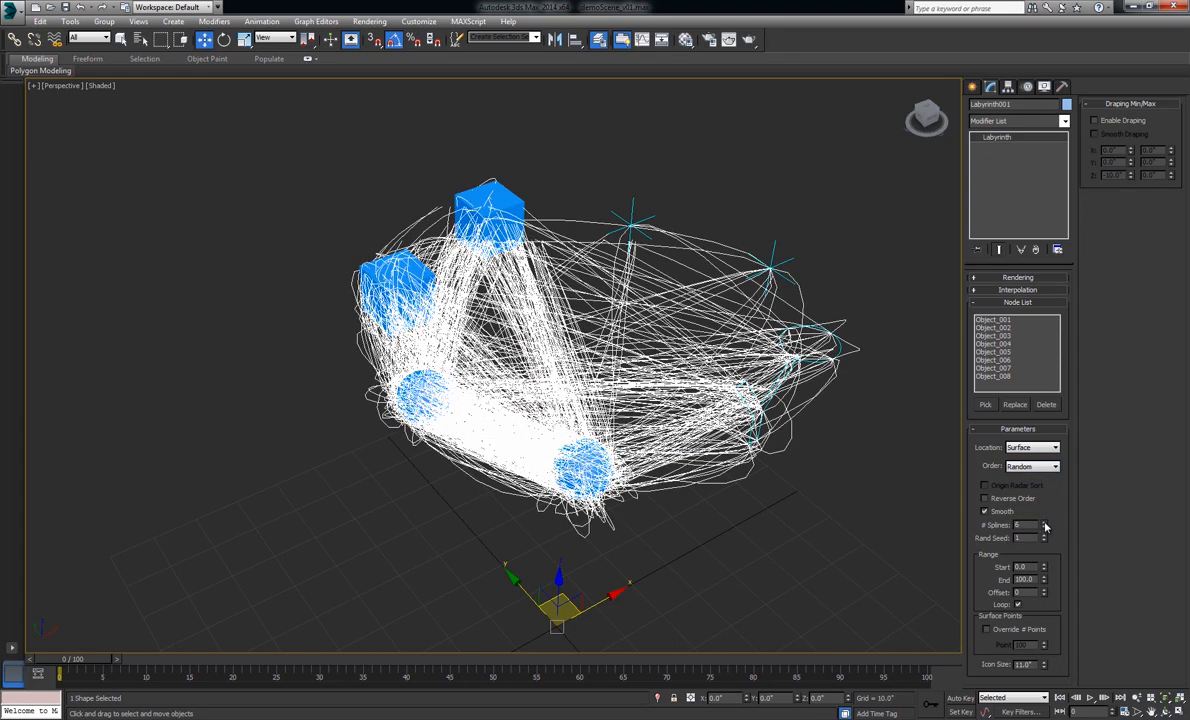
Step: Restore the Labyrinth to a single spline with Location set to Pivots and Order set to Ordered
{"action": "right_click", "coordinate": [1045, 525]}
{"action": "left_click", "coordinate": [1032, 447]}
{"action": "left_click", "coordinate": [1030, 467]}
{"action": "left_click", "coordinate": [1032, 466]}
{"action": "left_click", "coordinate": [1026, 484]}
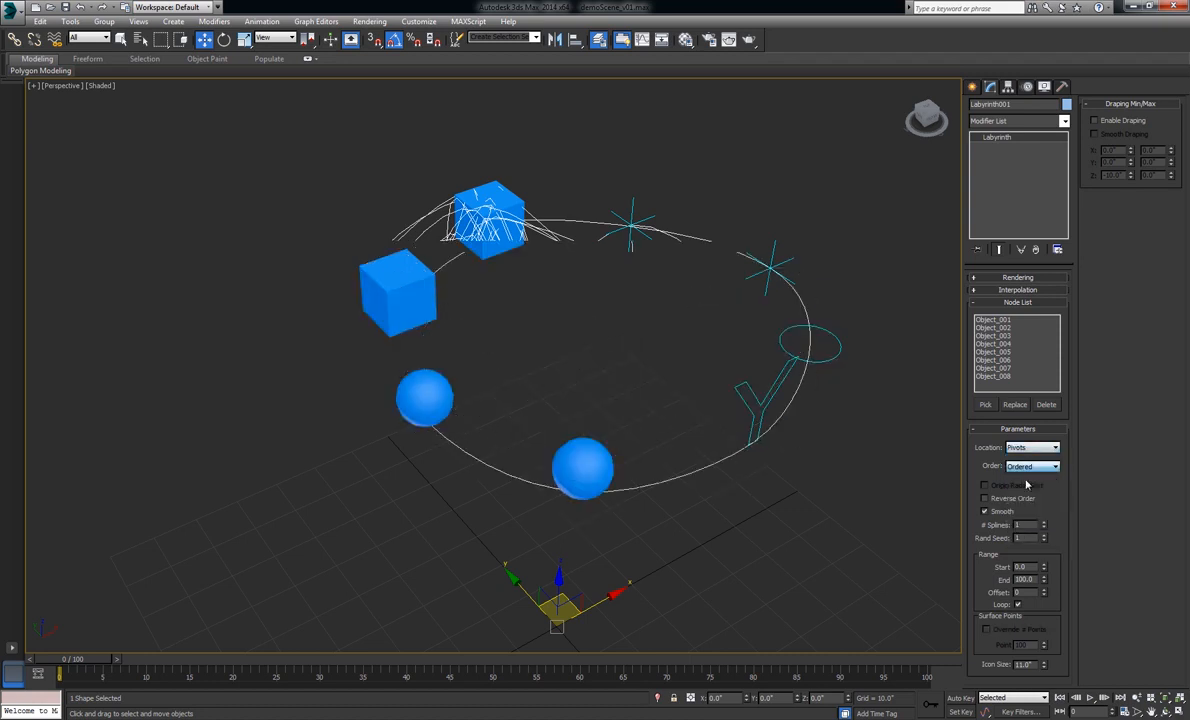
{"action": "left_click", "coordinate": [1044, 523]}
{"action": "left_click", "coordinate": [1044, 527]}
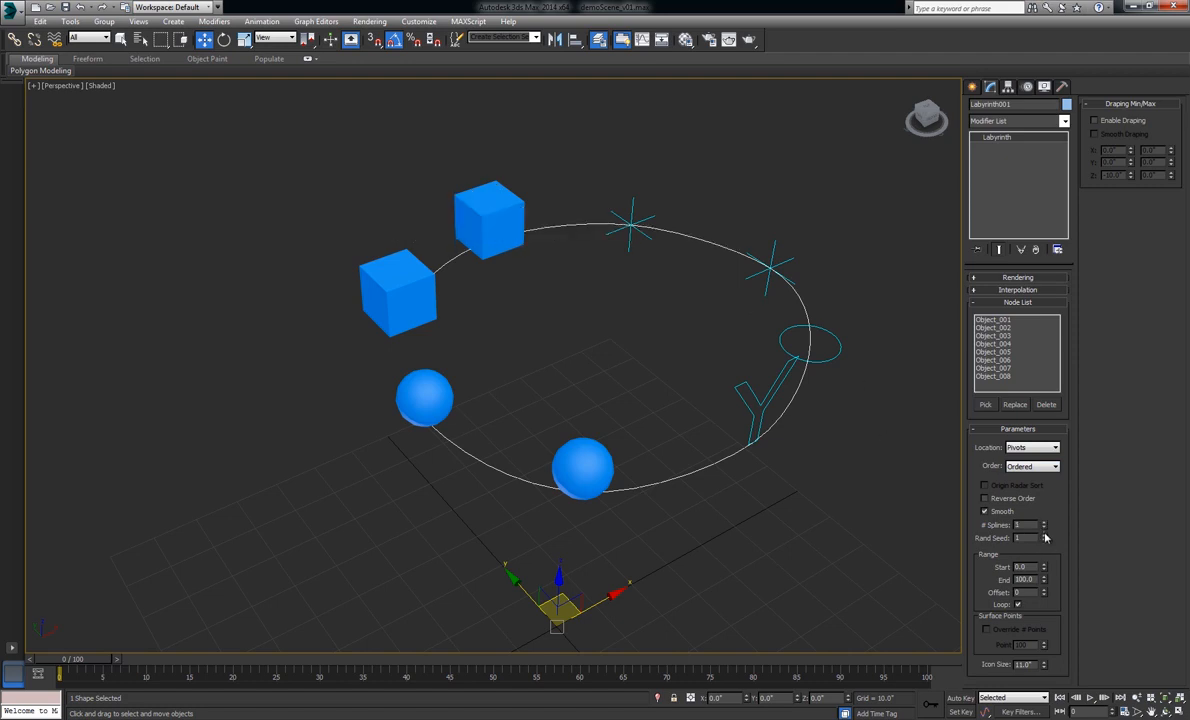
Step: Set the Labyrinth's Order to Random and disable Smooth
{"action": "left_click", "coordinate": [1038, 466]}
{"action": "left_click", "coordinate": [1020, 487]}
{"action": "left_click", "coordinate": [1007, 511]}
Step: Step the Labyrinth's Rand Seed through several values and return it to 1
{"action": "left_click", "coordinate": [1044, 536]}
{"action": "left_click", "coordinate": [1044, 536]}
{"action": "left_click", "coordinate": [1044, 536]}
{"action": "left_click", "coordinate": [1044, 536]}
{"action": "left_click", "coordinate": [1044, 536]}
{"action": "left_click", "coordinate": [1045, 539]}
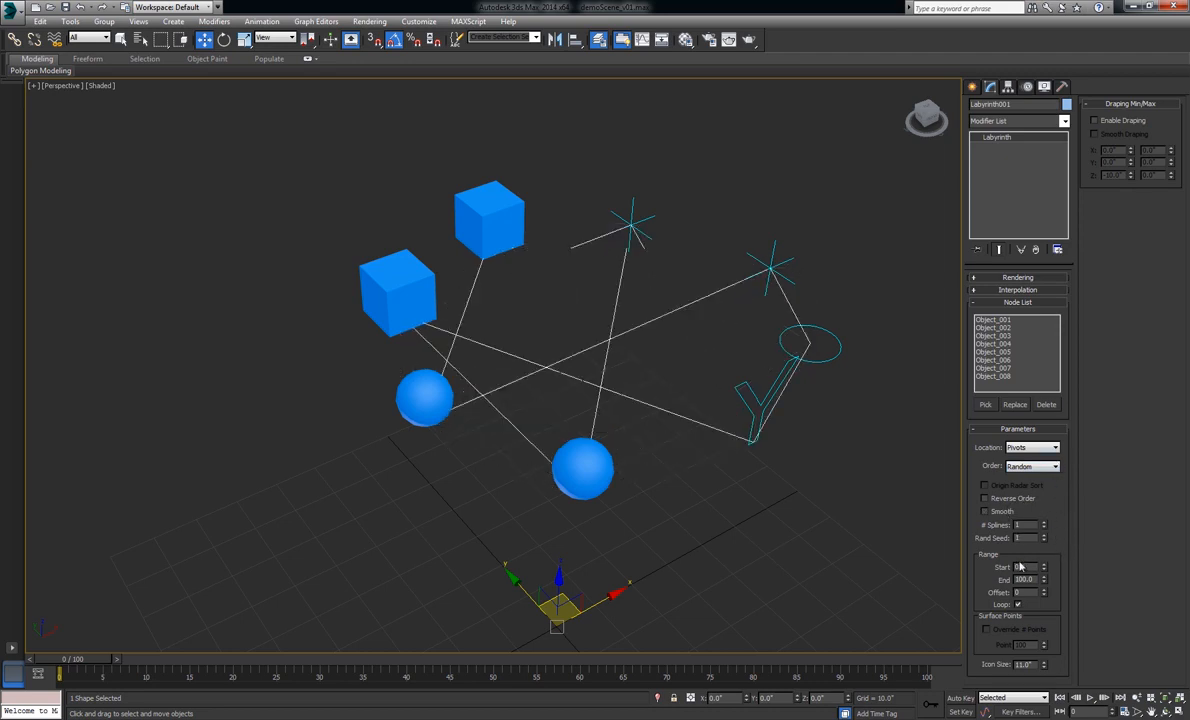
Step: Set the Labyrinth's Range End to 80 and its Offset to 2
{"action": "double_click", "coordinate": [1018, 566]}
{"action": "scroll", "coordinate": [1029, 567], "scroll_direction": "down", "scroll_amount": 3}
{"action": "scroll", "coordinate": [1030, 567], "scroll_direction": "up", "scroll_amount": 2}
{"action": "key", "text": "Tab"}
{"action": "type", "text": "80"}
{"action": "key", "text": "Return"}
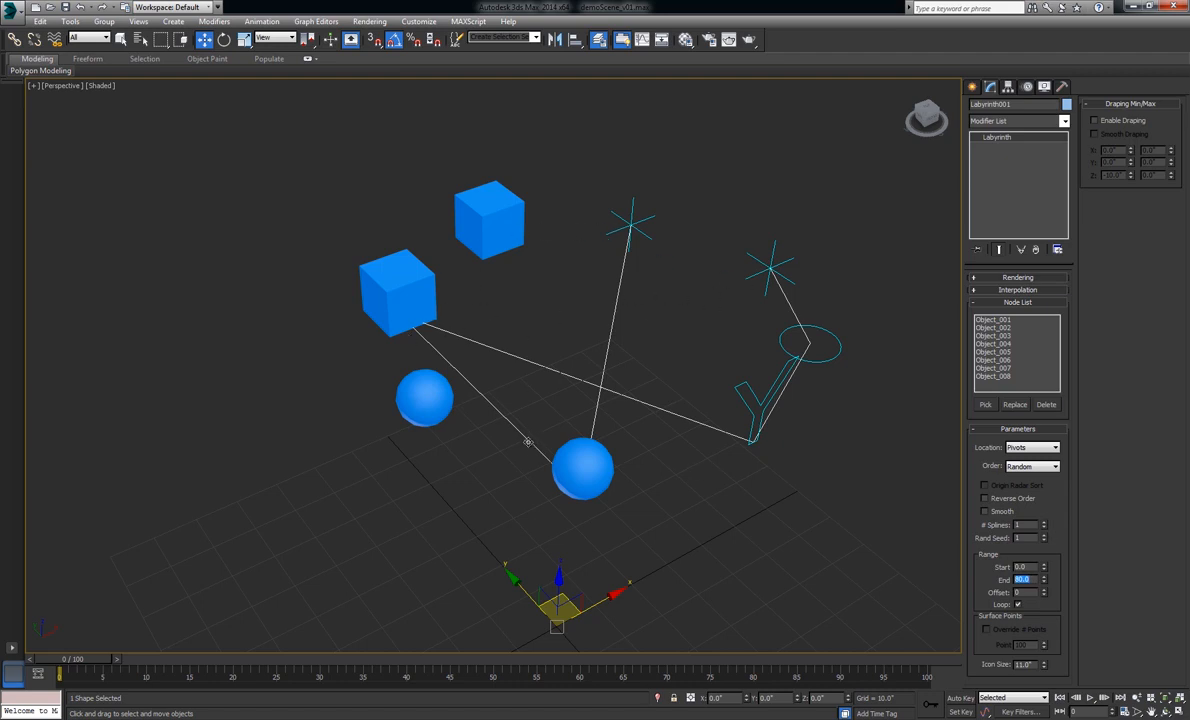
{"action": "left_click", "coordinate": [1044, 591]}
{"action": "left_click", "coordinate": [1044, 591]}
Step: Set the Order back to Ordered with Location on Pivots, and raise the Range Offset to 26
{"action": "left_click", "coordinate": [1030, 447]}
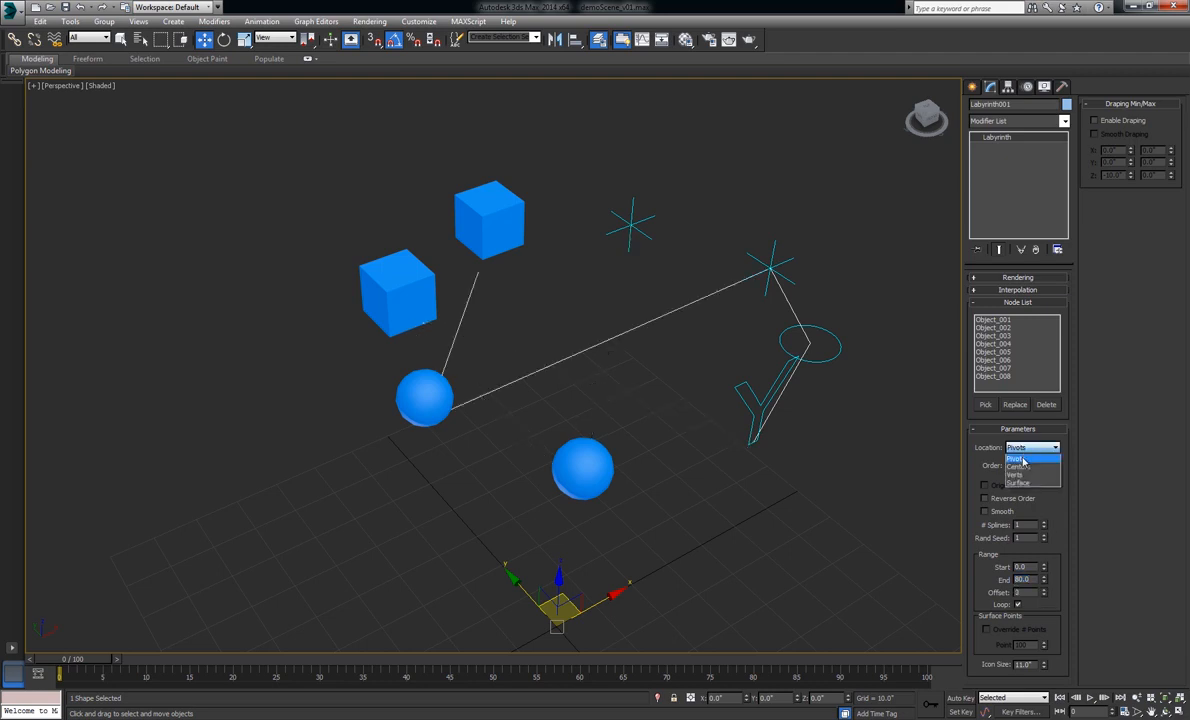
{"action": "left_click", "coordinate": [1022, 459]}
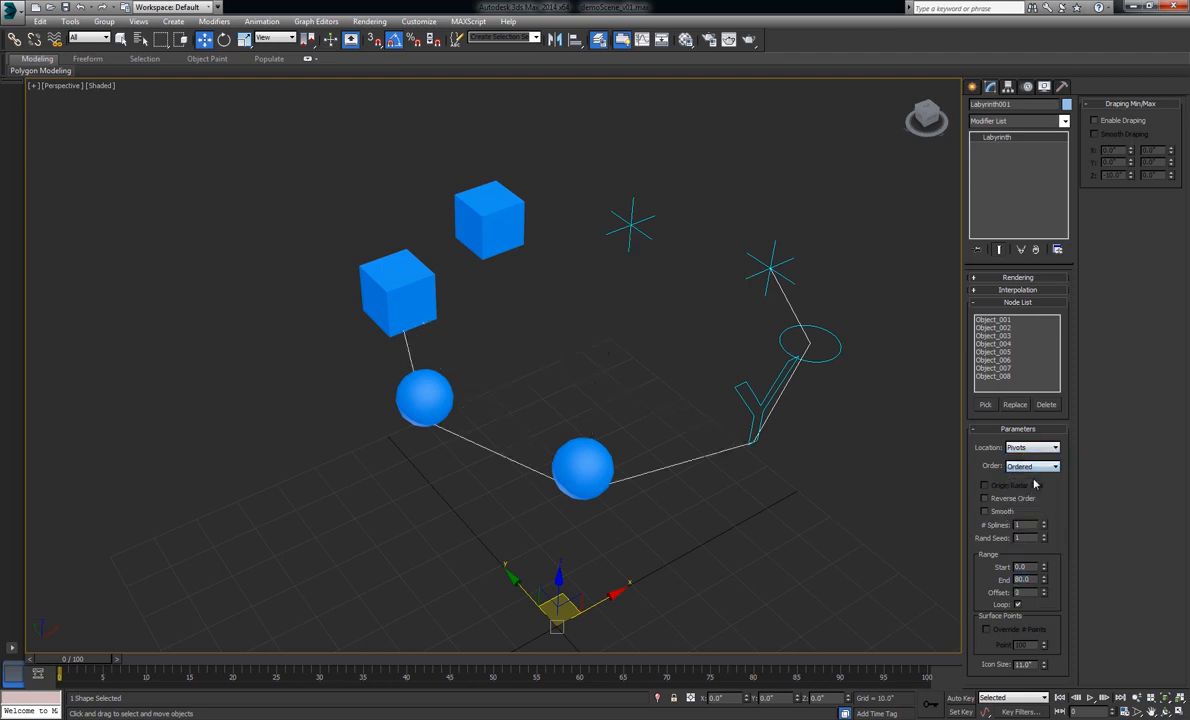
{"action": "left_click_drag", "start_coordinate": [1045, 591], "coordinate": [1045, 591]}
{"action": "left_click", "coordinate": [1044, 594]}
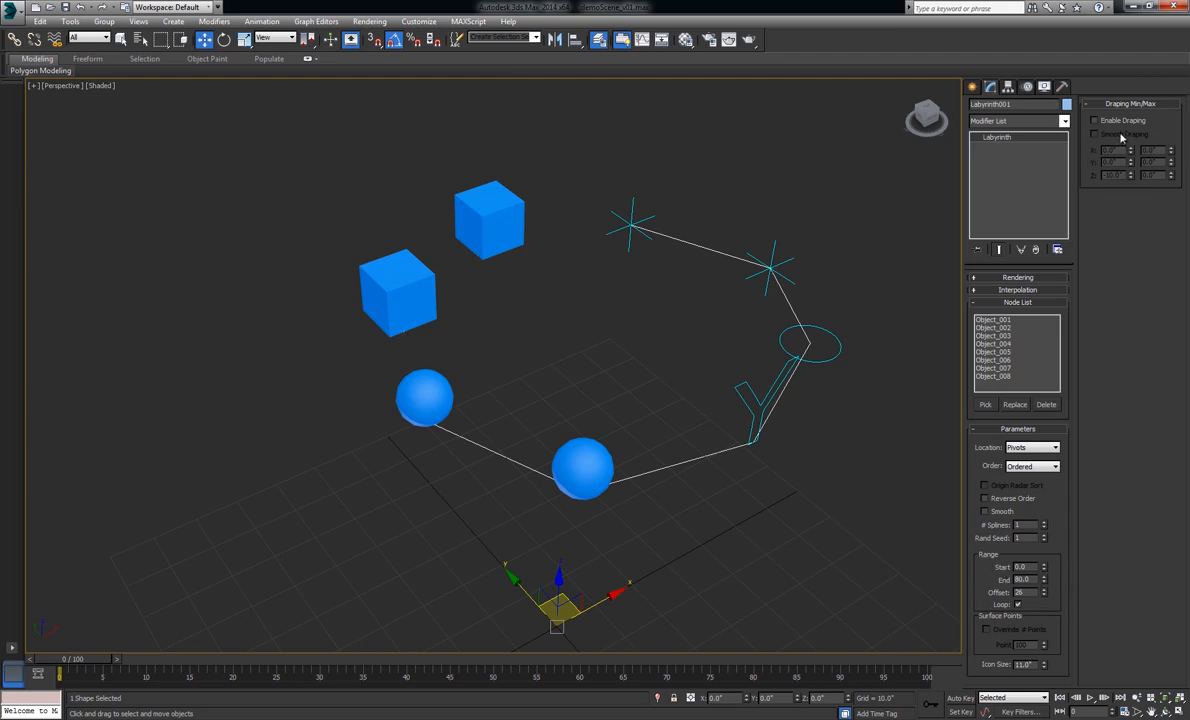
Step: Reset the Range Offset to 0 and set the Range End to 100
{"action": "right_click", "coordinate": [1043, 595]}
{"action": "left_click_drag", "start_coordinate": [1030, 579], "coordinate": [973, 575]}
{"action": "type", "text": "100"}
{"action": "key", "text": "Return"}
Step: Test the Range Offset with Loop toggled, leaving Loop disabled and the Offset at 0
{"action": "left_click_drag", "start_coordinate": [1045, 595], "coordinate": [1045, 595]}
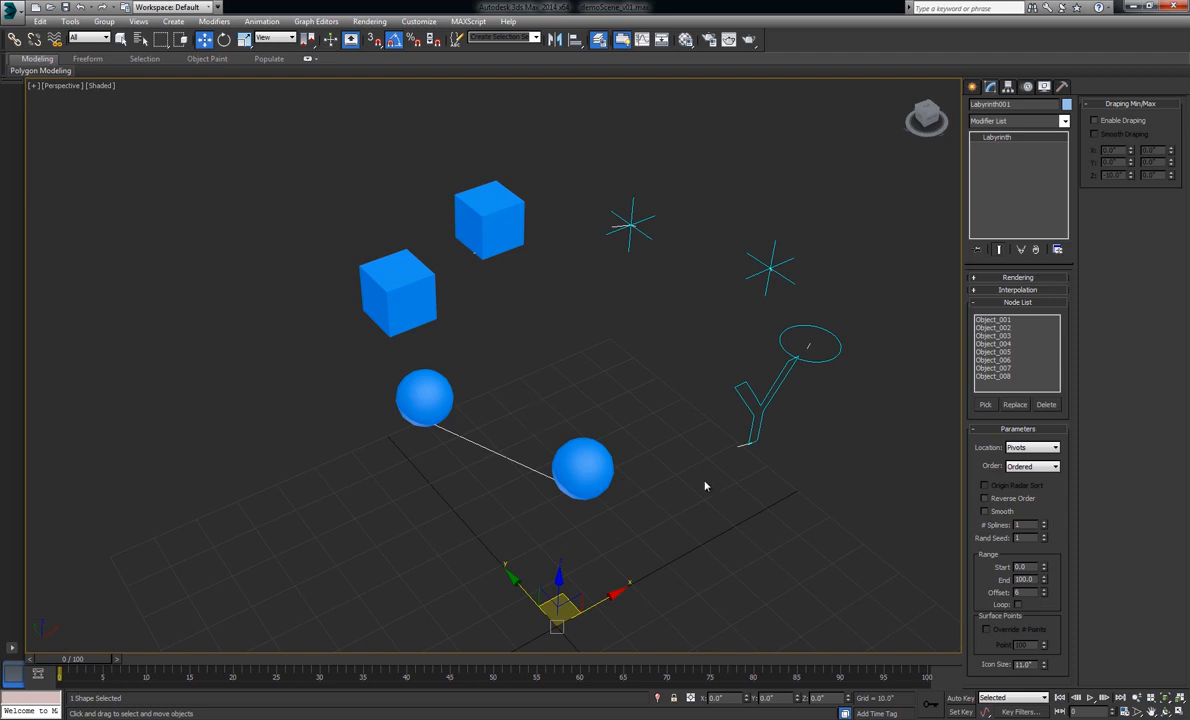
{"action": "left_click_drag", "start_coordinate": [1043, 598], "coordinate": [1044, 591]}
{"action": "left_click", "coordinate": [1019, 606]}
{"action": "left_click", "coordinate": [1018, 605]}
{"action": "right_click", "coordinate": [1045, 593]}
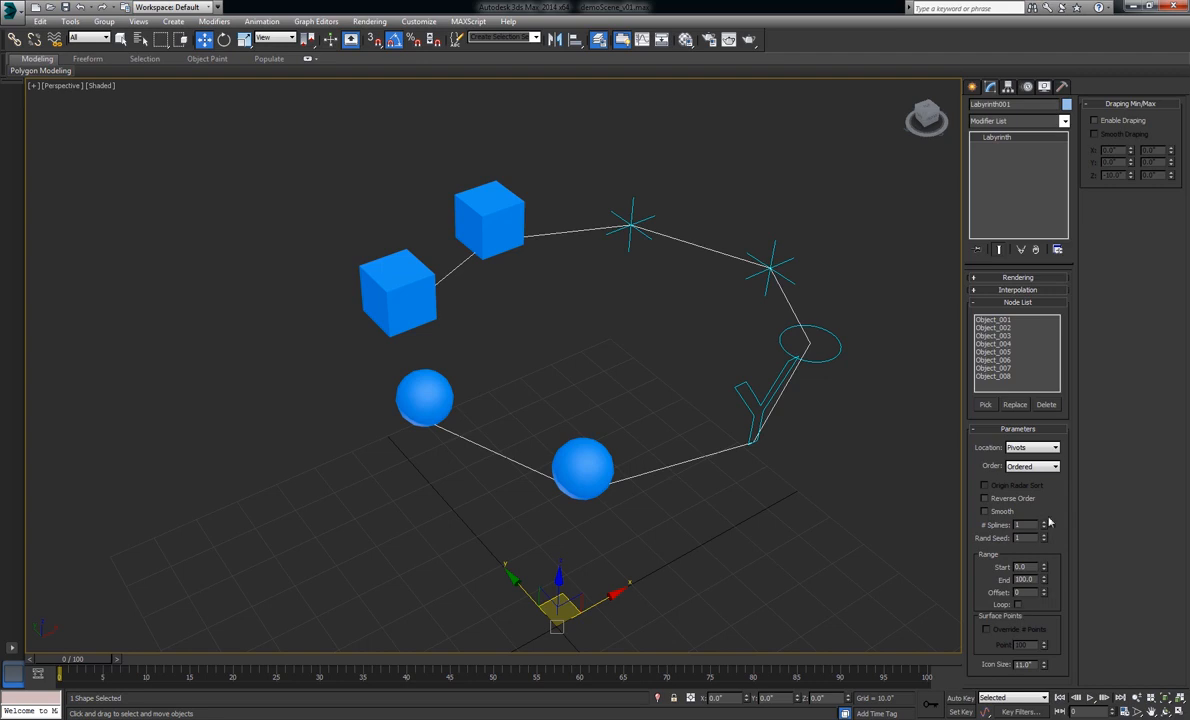
Step: Set the Labyrinth's Location to Surface and enable Override # Points
{"action": "left_click", "coordinate": [1030, 447]}
{"action": "left_click", "coordinate": [1024, 468]}
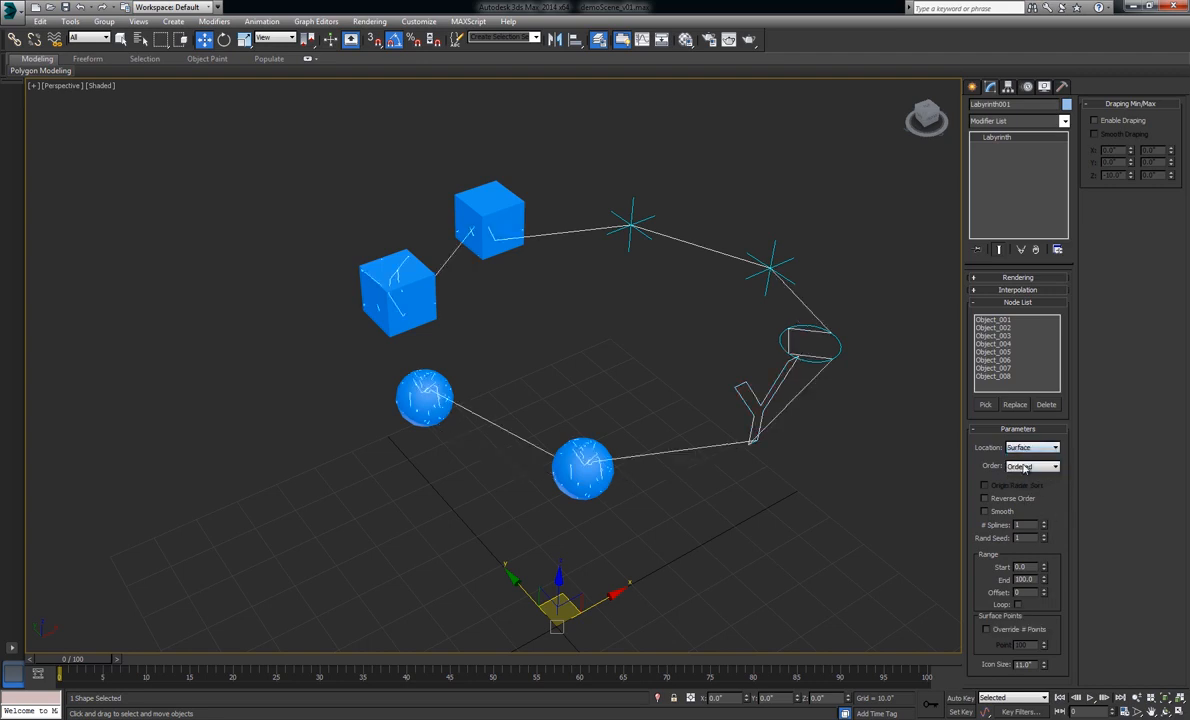
{"action": "middle_click_drag", "start_coordinate": [479, 346], "coordinate": [592, 419]}
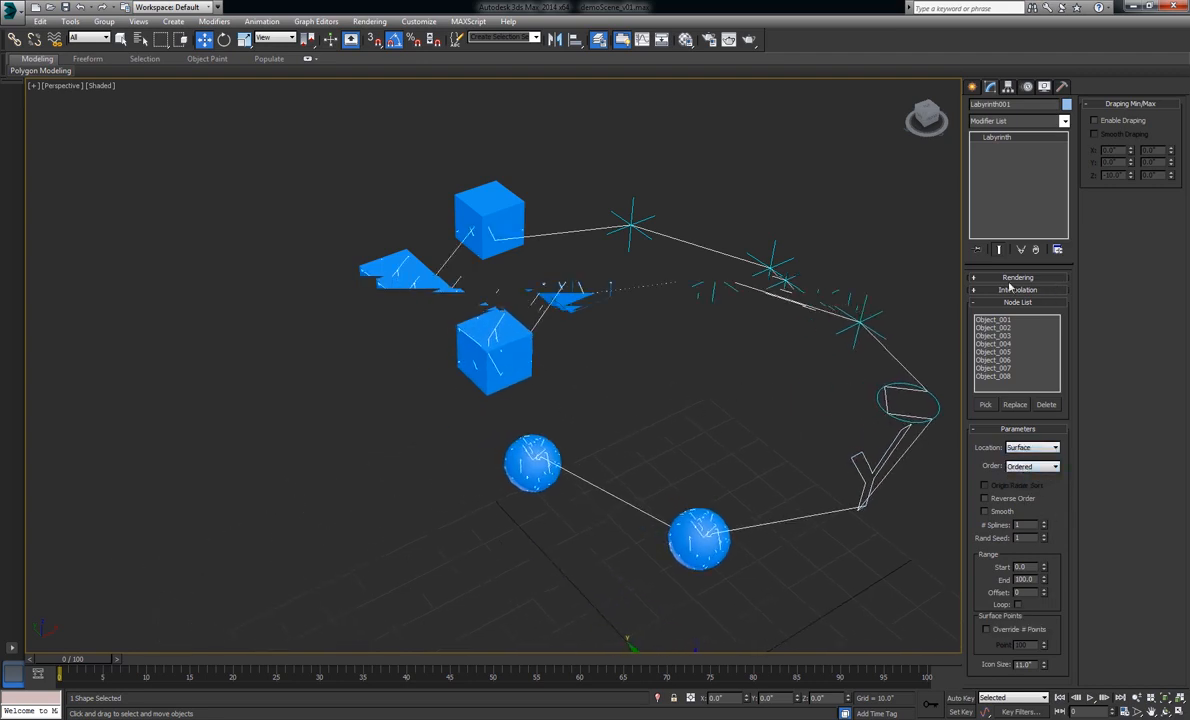
{"action": "middle_click_drag", "start_coordinate": [840, 456], "coordinate": [789, 452]}
{"action": "left_click", "coordinate": [986, 629]}
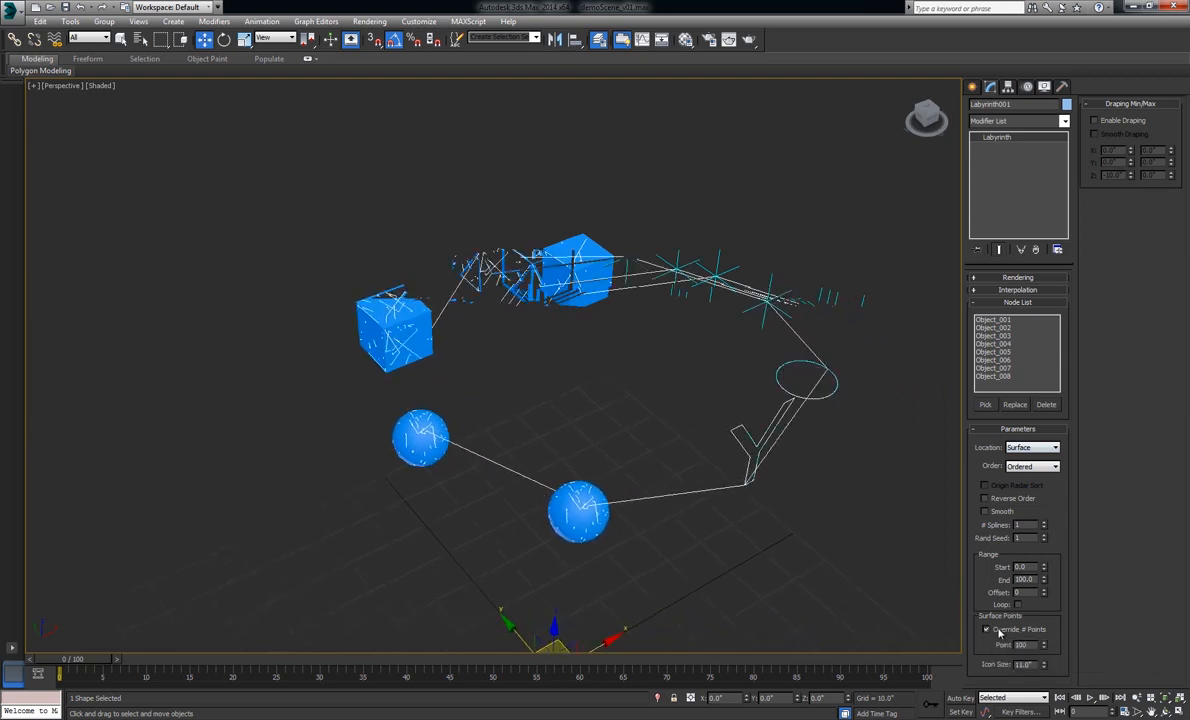
Step: Set the overridden surface point count to 300 while viewing the boxes up close
{"action": "middle_click_drag", "start_coordinate": [785, 398], "coordinate": [664, 425]}
{"action": "scroll", "coordinate": [700, 439], "scroll_direction": "up", "scroll_amount": 5}
{"action": "middle_click_drag", "start_coordinate": [578, 511], "coordinate": [925, 491]}
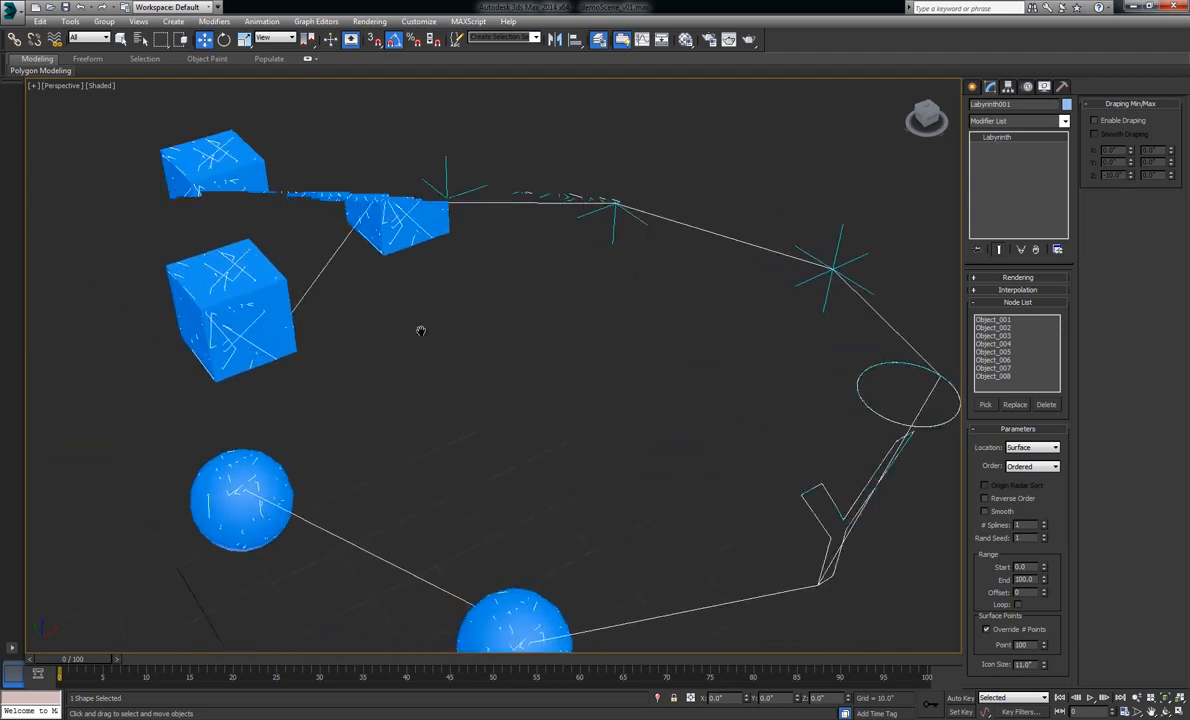
{"action": "middle_click_drag", "start_coordinate": [368, 305], "coordinate": [788, 413]}
{"action": "scroll", "coordinate": [450, 380], "scroll_direction": "up", "scroll_amount": 3}
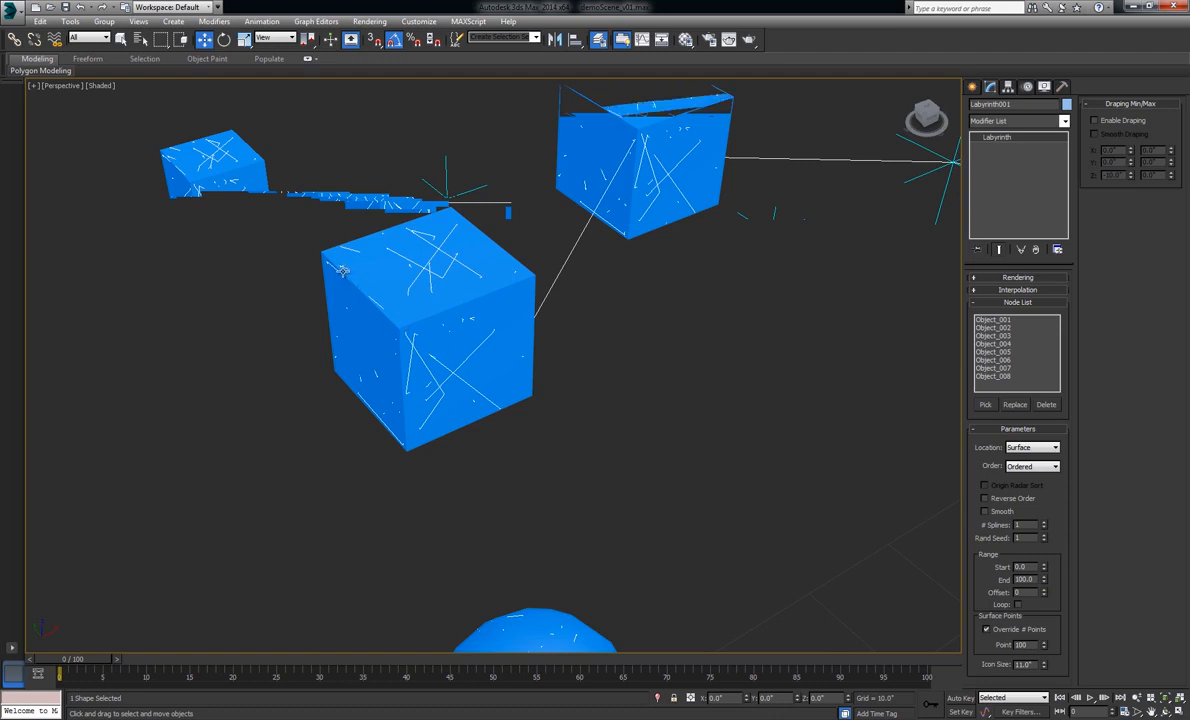
{"action": "double_click", "coordinate": [1030, 645]}
{"action": "type", "text": "300"}
{"action": "key", "text": "Return"}
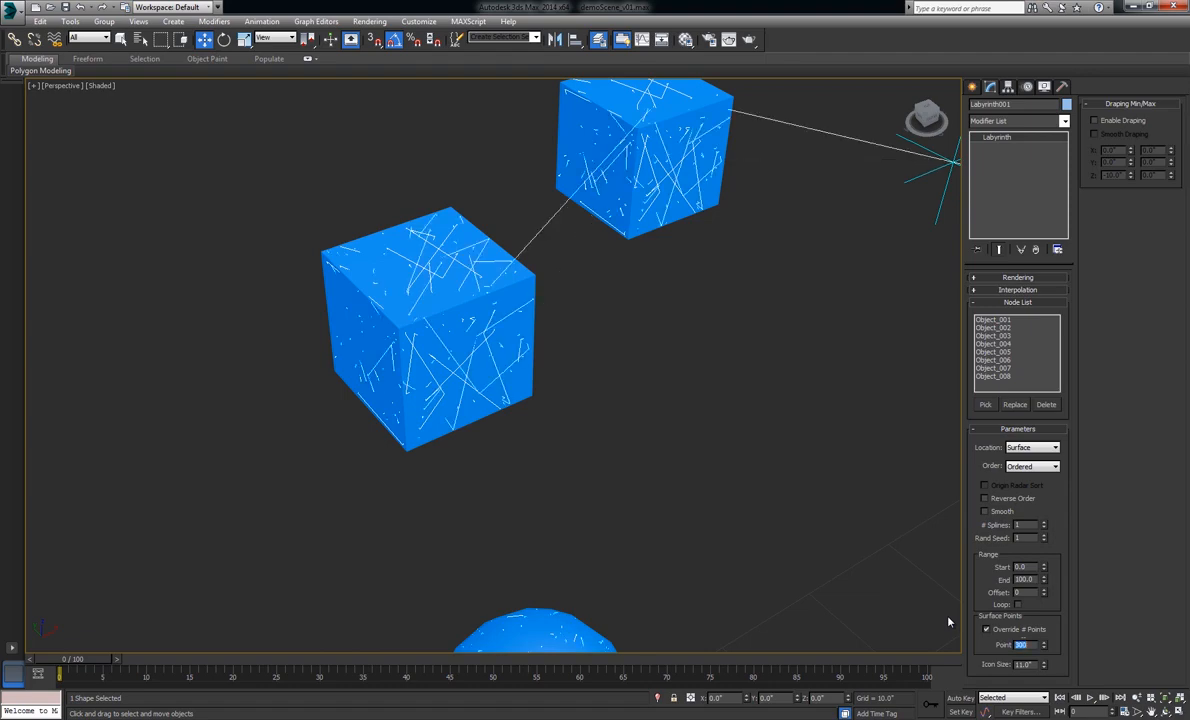
Step: Switch the viewport to wireframe and inspect the spline inside the boxes and spheres
{"action": "middle_click_drag", "start_coordinate": [680, 457], "coordinate": [717, 477]}
{"action": "key", "text": "F3"}
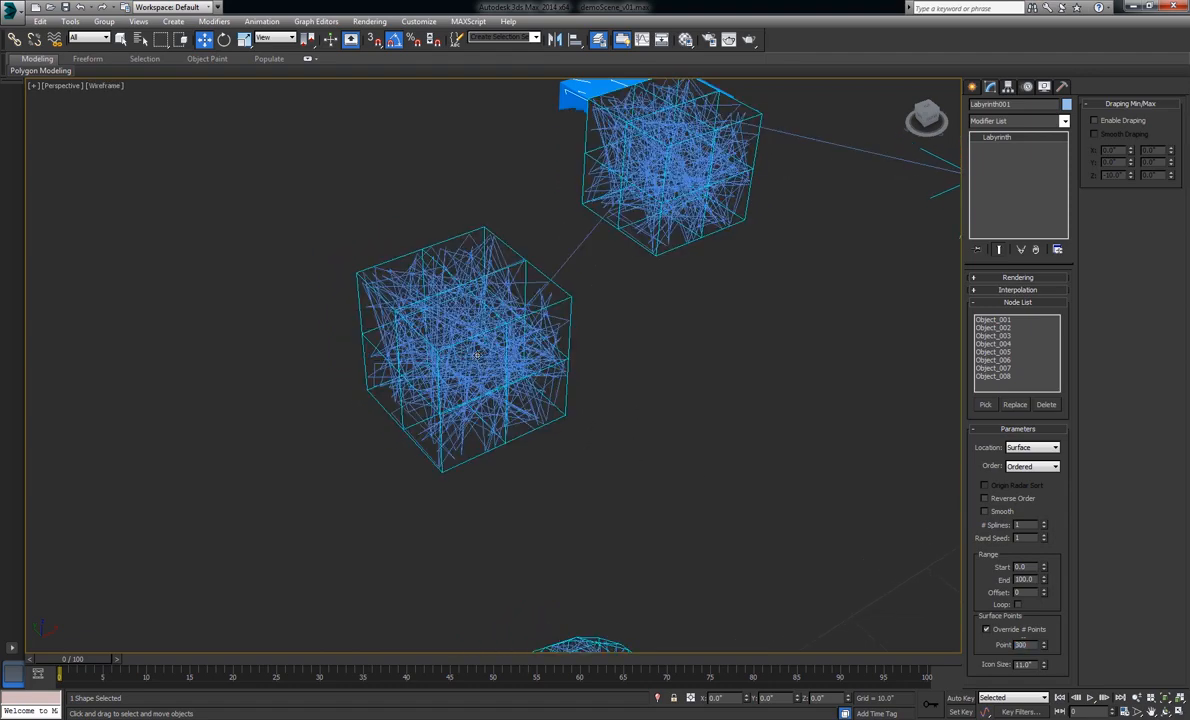
{"action": "scroll", "coordinate": [667, 332], "scroll_direction": "down", "scroll_amount": 6}
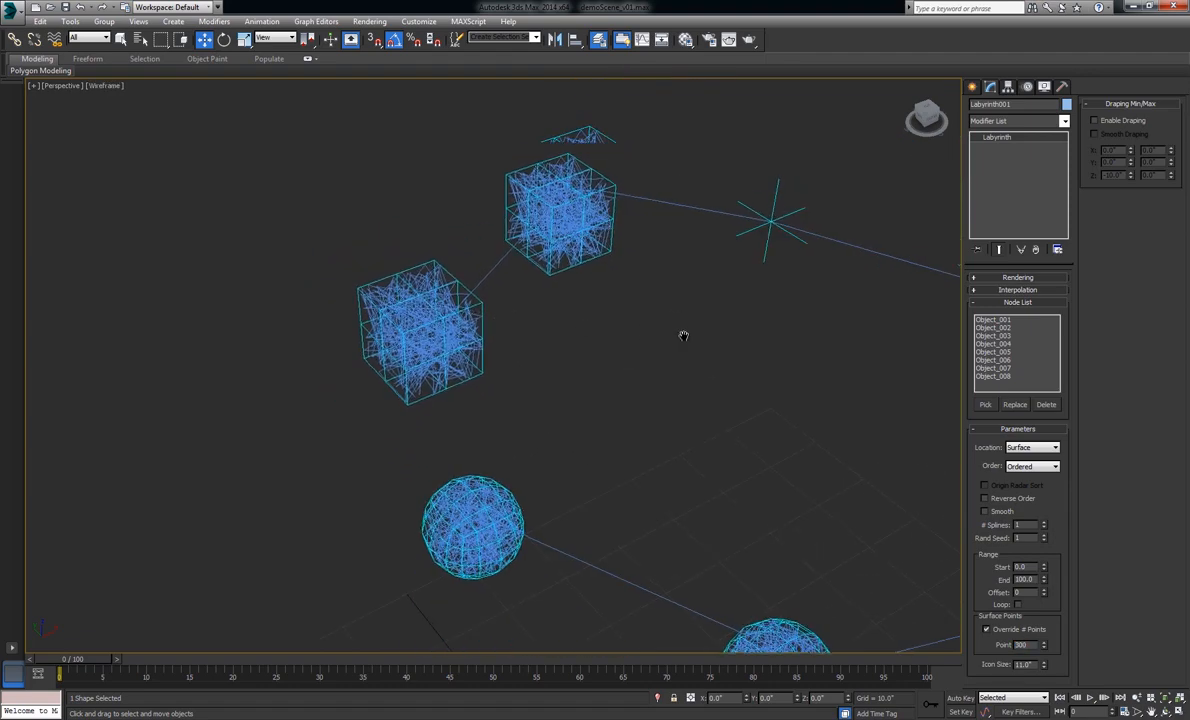
{"action": "middle_click_drag", "start_coordinate": [683, 202], "coordinate": [569, 186]}
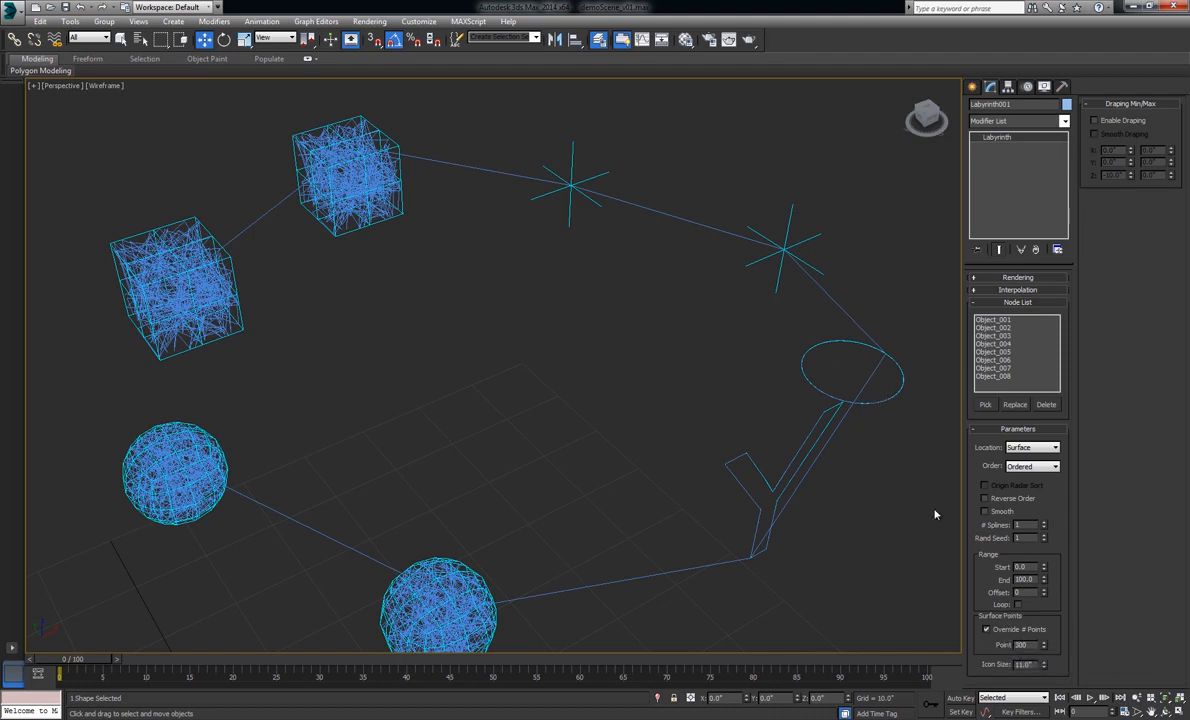
{"action": "middle_click_drag", "start_coordinate": [551, 572], "coordinate": [673, 462]}
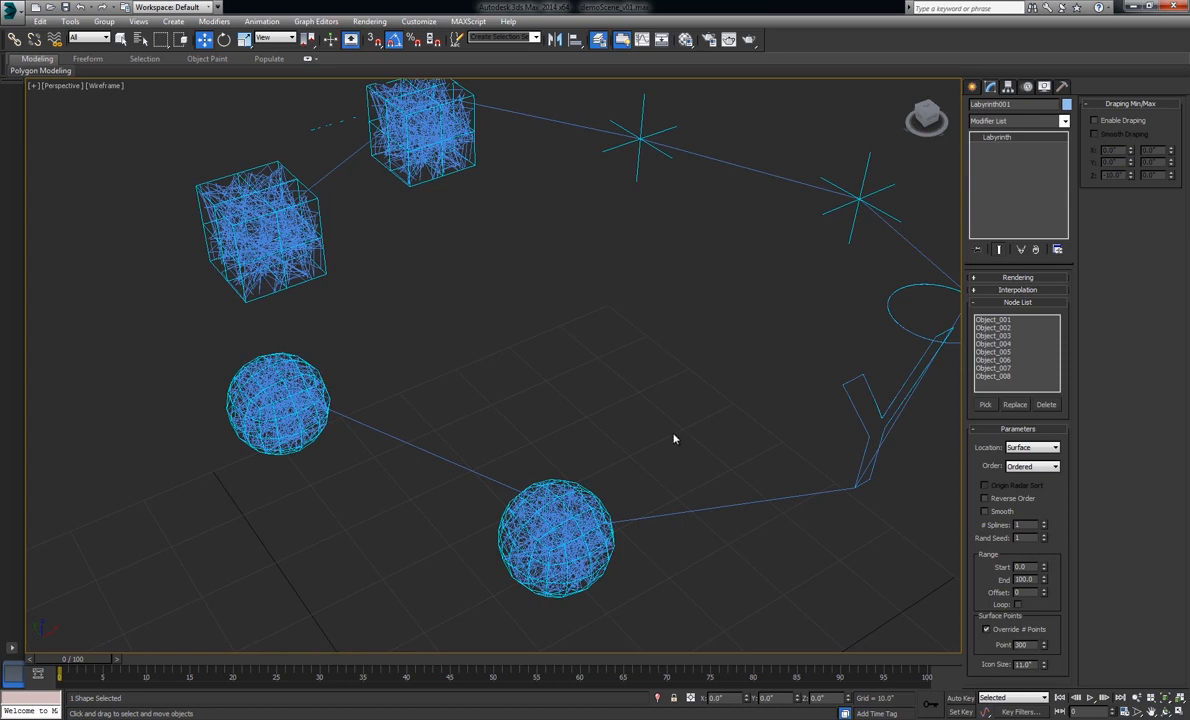
{"action": "middle_click_drag", "start_coordinate": [863, 425], "coordinate": [743, 440]}
Step: Turn on Vertex Ticks for the circle and reselect the Labyrinth to show its parameters
{"action": "left_click", "coordinate": [844, 295]}
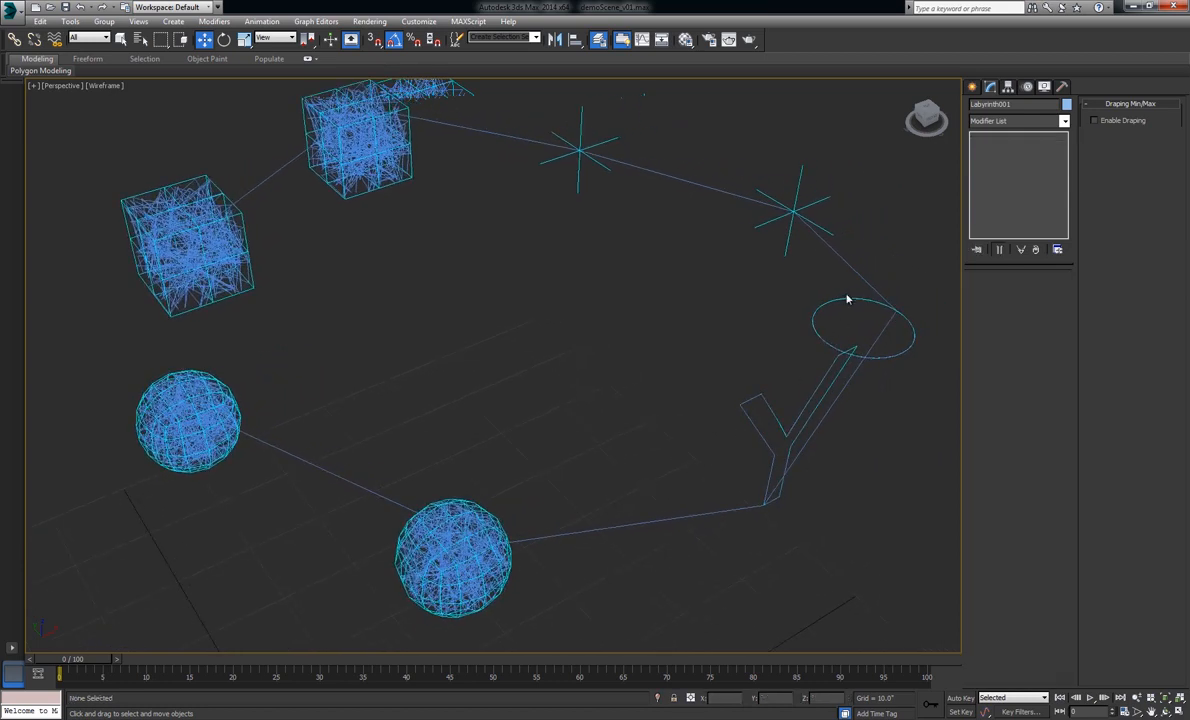
{"action": "left_click", "coordinate": [846, 297]}
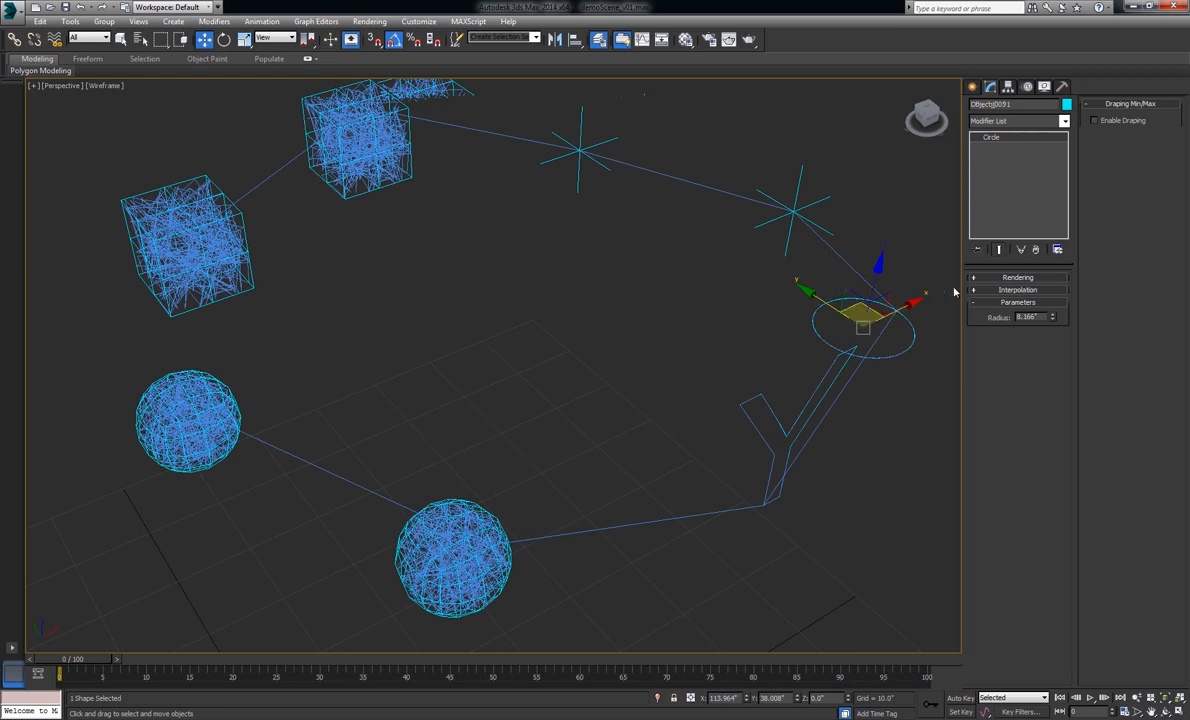
{"action": "left_click", "coordinate": [1044, 87]}
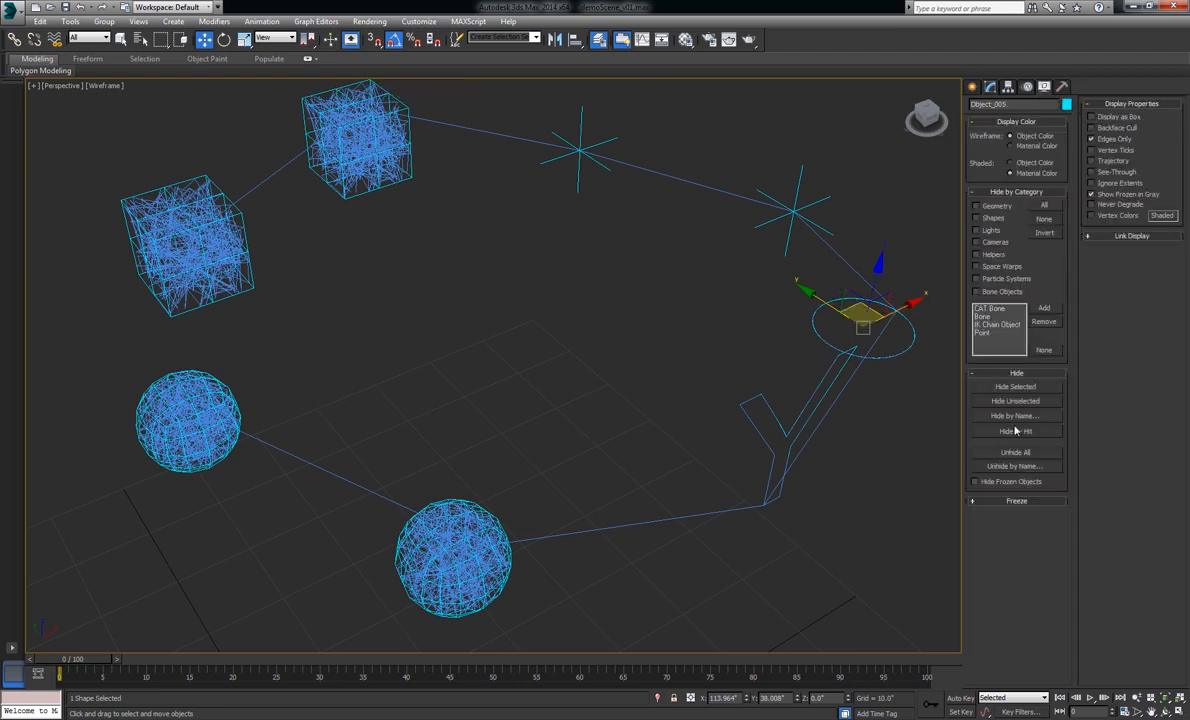
{"action": "left_click", "coordinate": [1103, 150]}
{"action": "left_click", "coordinate": [718, 172]}
{"action": "left_click", "coordinate": [720, 190]}
{"action": "left_click", "coordinate": [990, 87]}
{"action": "middle_click_drag", "start_coordinate": [755, 439], "coordinate": [815, 424]}
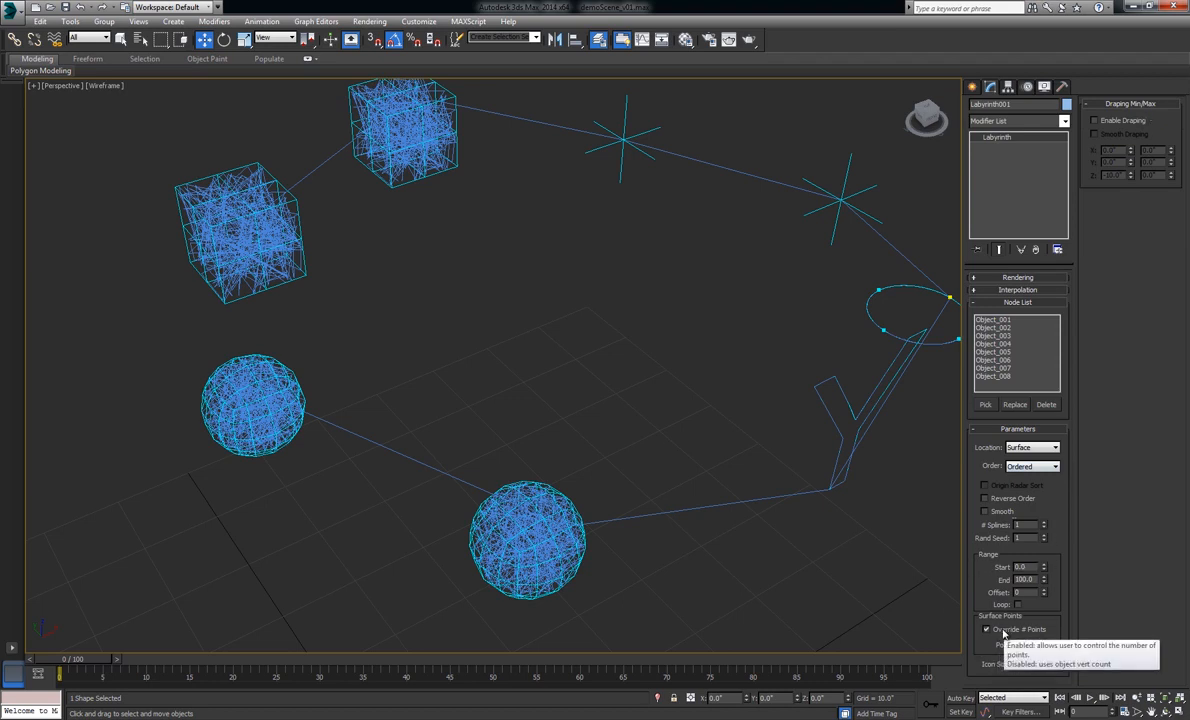
Step: Set the Labyrinth's Location to Pivots and enable both Draping and Smooth Draping
{"action": "left_click", "coordinate": [1032, 447]}
{"action": "left_click", "coordinate": [1025, 458]}
{"action": "middle_click_drag", "start_coordinate": [627, 313], "coordinate": [636, 330]}
{"action": "left_click", "coordinate": [1095, 121]}
{"action": "middle_click_drag", "start_coordinate": [729, 240], "coordinate": [729, 255]}
{"action": "left_click", "coordinate": [1101, 137]}
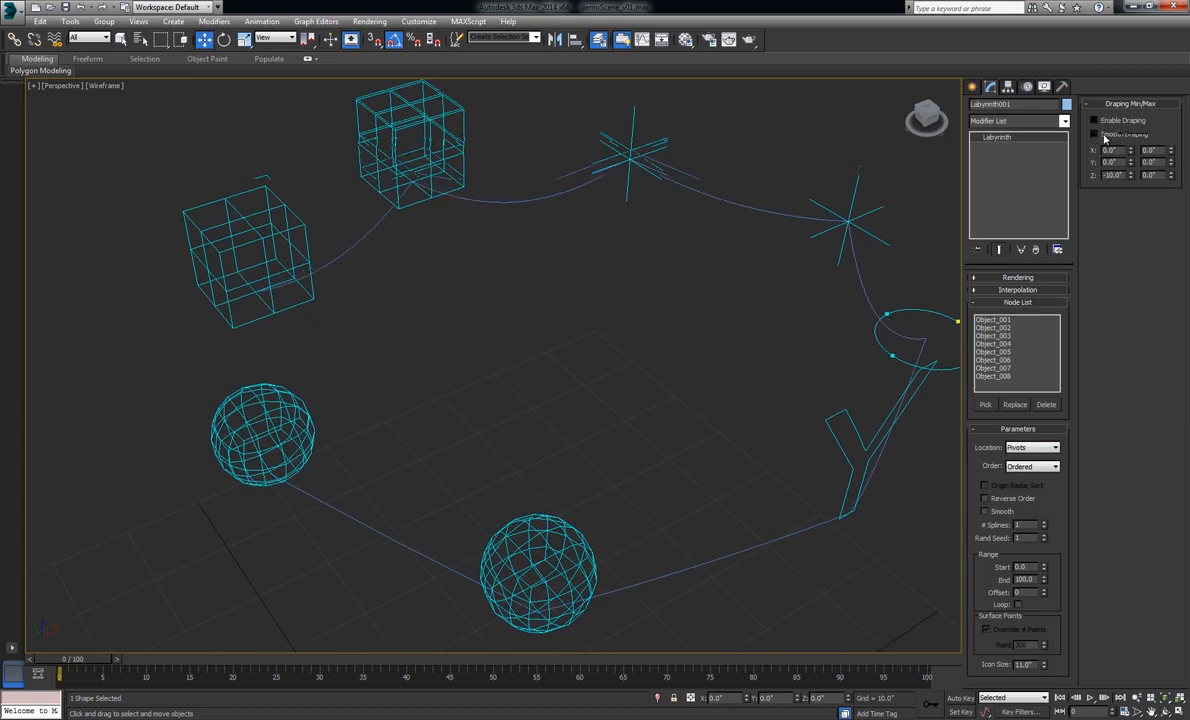
Step: Set the Labyrinth's draping Z minimum to -27.5" and maximum to -5.5"
{"action": "left_click_drag", "start_coordinate": [1132, 177], "coordinate": [1173, 188]}
{"action": "middle_click_drag", "start_coordinate": [754, 288], "coordinate": [650, 292], "text": "alt"}
Step: Try different X draping minimum and maximum values, and reset both to 0
{"action": "left_click_drag", "start_coordinate": [1132, 150], "coordinate": [1135, 113]}
{"action": "left_click_drag", "start_coordinate": [1172, 151], "coordinate": [1174, 224]}
{"action": "mouse_move", "coordinate": [810, 280]}
{"action": "middle_mouse_down", "text": "alt"}
{"action": "mouse_move", "coordinate": [775, 389]}
{"action": "mouse_move", "coordinate": [815, 288]}
{"action": "middle_mouse_up", "text": "alt"}
{"action": "right_click", "coordinate": [1132, 151]}
{"action": "right_click", "coordinate": [1171, 151]}
{"action": "middle_click_drag", "start_coordinate": [803, 352], "coordinate": [706, 373], "text": "alt"}
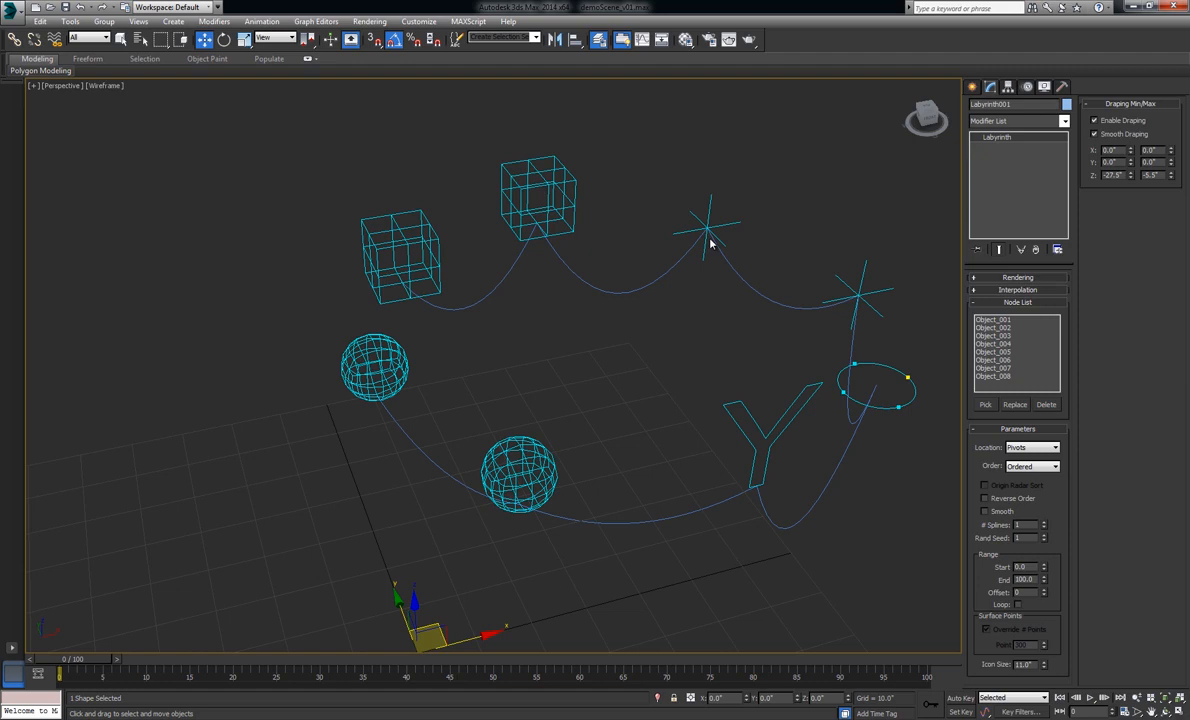
Step: Move the two boxes and the two point helpers outward to spread the Labyrinth's nodes farther apart
{"action": "middle_click_drag", "start_coordinate": [617, 242], "coordinate": [604, 295], "text": "alt"}
{"action": "left_click", "coordinate": [605, 443]}
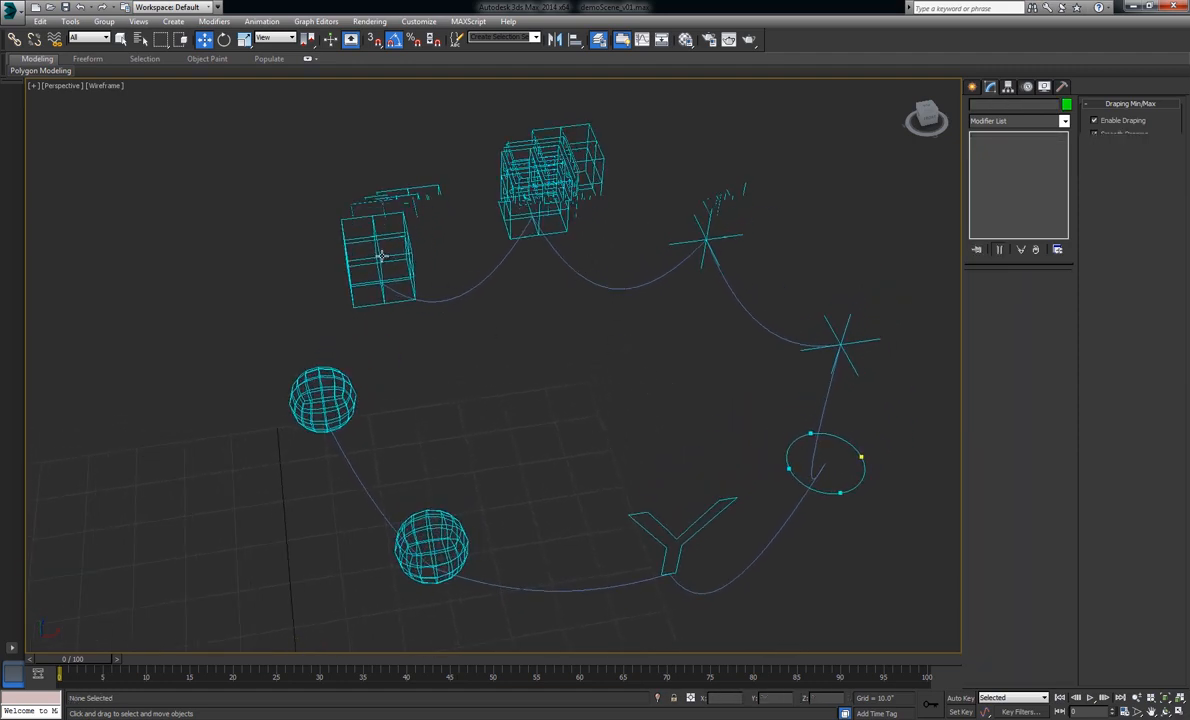
{"action": "left_click", "coordinate": [356, 238]}
{"action": "middle_click_drag", "start_coordinate": [356, 238], "coordinate": [413, 246], "text": "alt"}
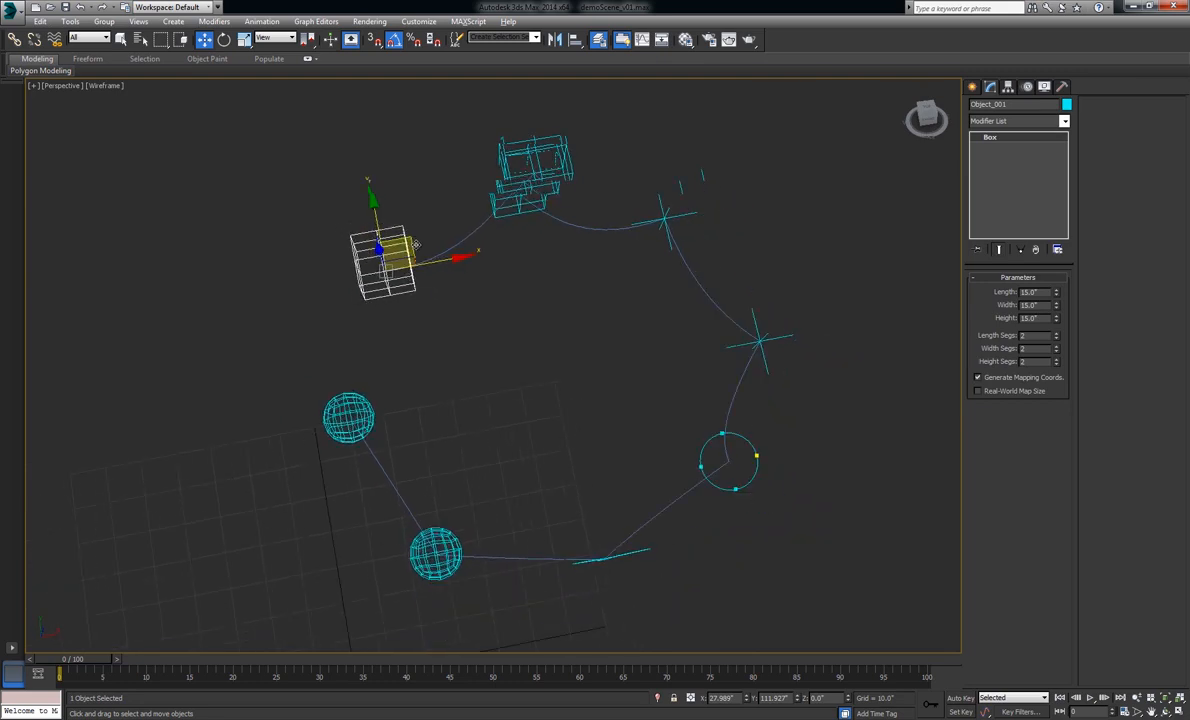
{"action": "left_click_drag", "start_coordinate": [408, 240], "coordinate": [291, 219]}
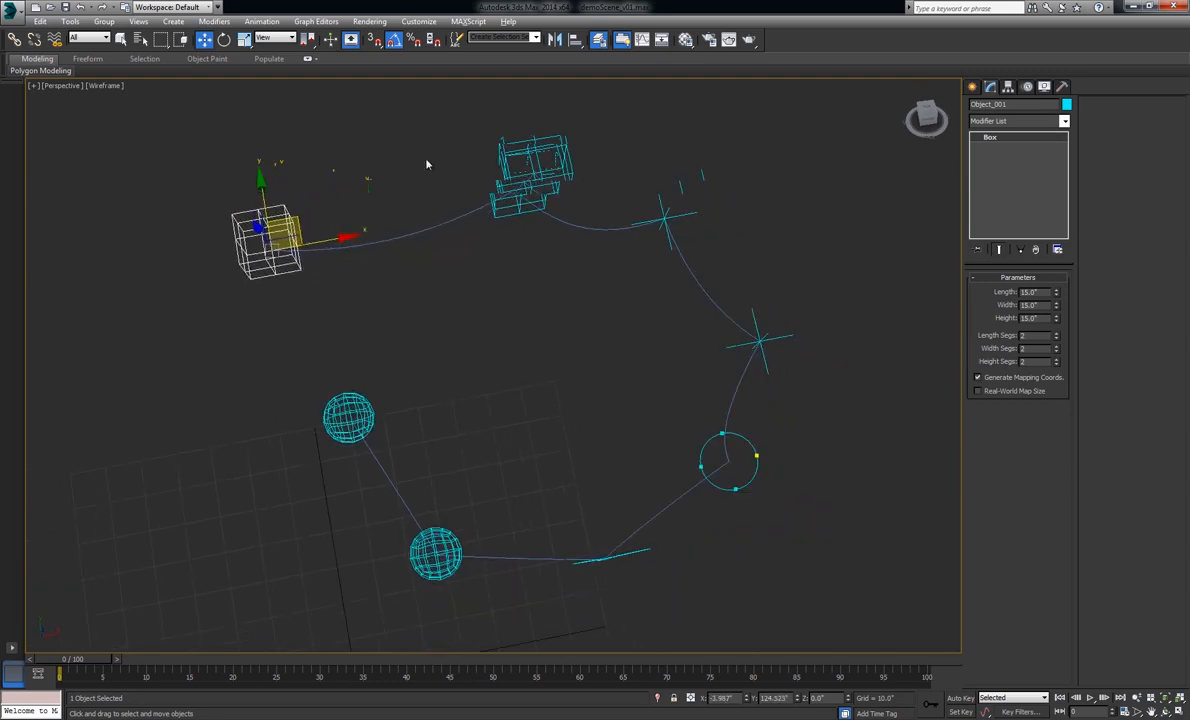
{"action": "left_click_drag", "start_coordinate": [513, 170], "coordinate": [567, 88]}
{"action": "left_click", "coordinate": [663, 215]}
{"action": "left_click_drag", "start_coordinate": [663, 215], "coordinate": [797, 193]}
{"action": "left_click_drag", "start_coordinate": [787, 335], "coordinate": [884, 315]}
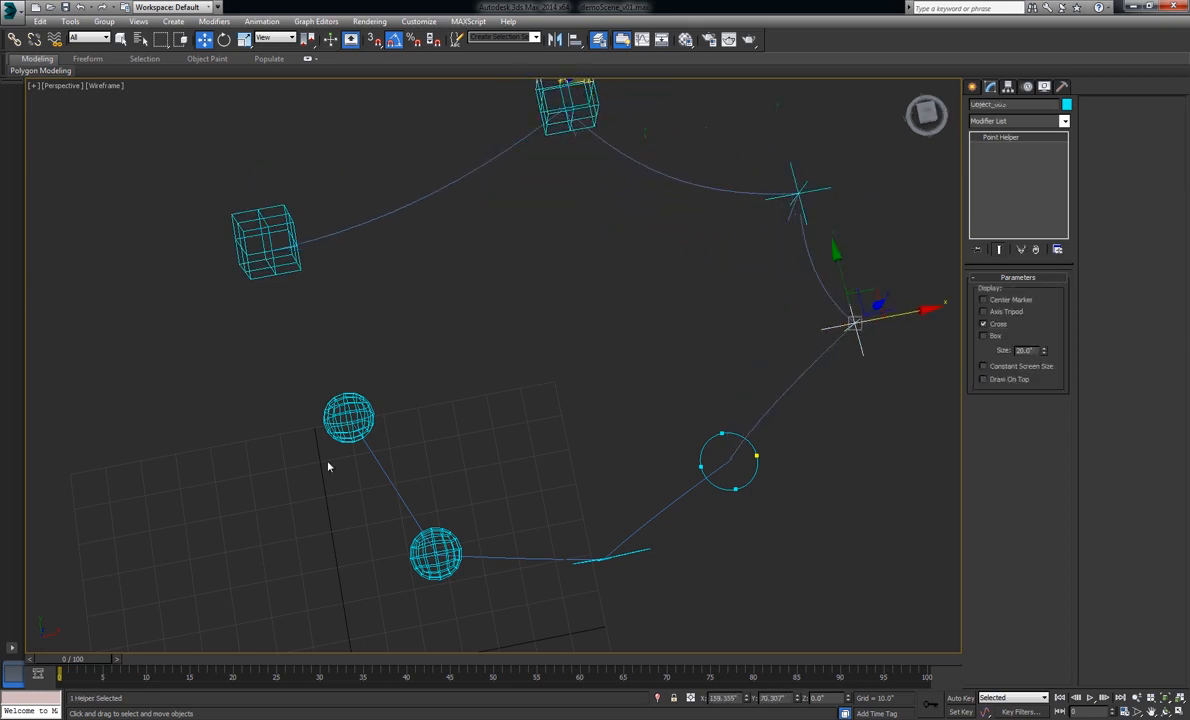
Step: Reposition the two spheres, the Y text shape and the circle to reshape the rest of the draped spline
{"action": "left_click_drag", "start_coordinate": [348, 417], "coordinate": [235, 437]}
{"action": "left_click_drag", "start_coordinate": [395, 410], "coordinate": [309, 363]}
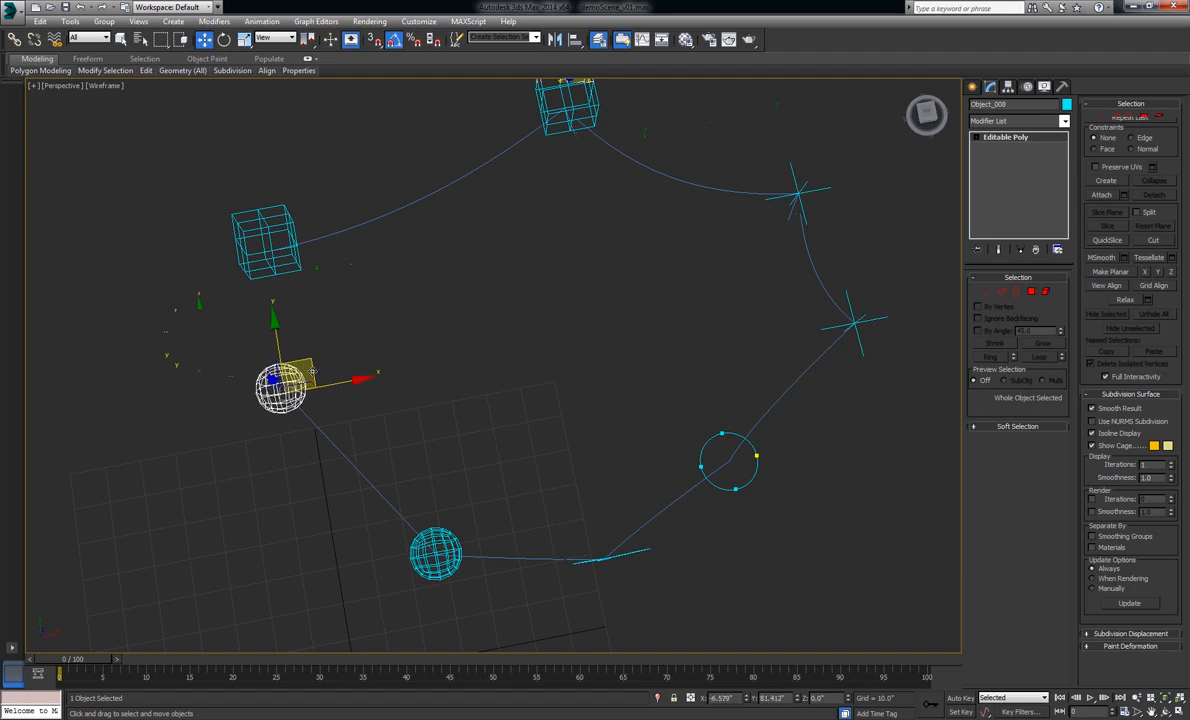
{"action": "left_click_drag", "start_coordinate": [435, 553], "coordinate": [448, 522]}
{"action": "left_click_drag", "start_coordinate": [638, 549], "coordinate": [600, 410]}
{"action": "left_click_drag", "start_coordinate": [748, 485], "coordinate": [848, 530]}
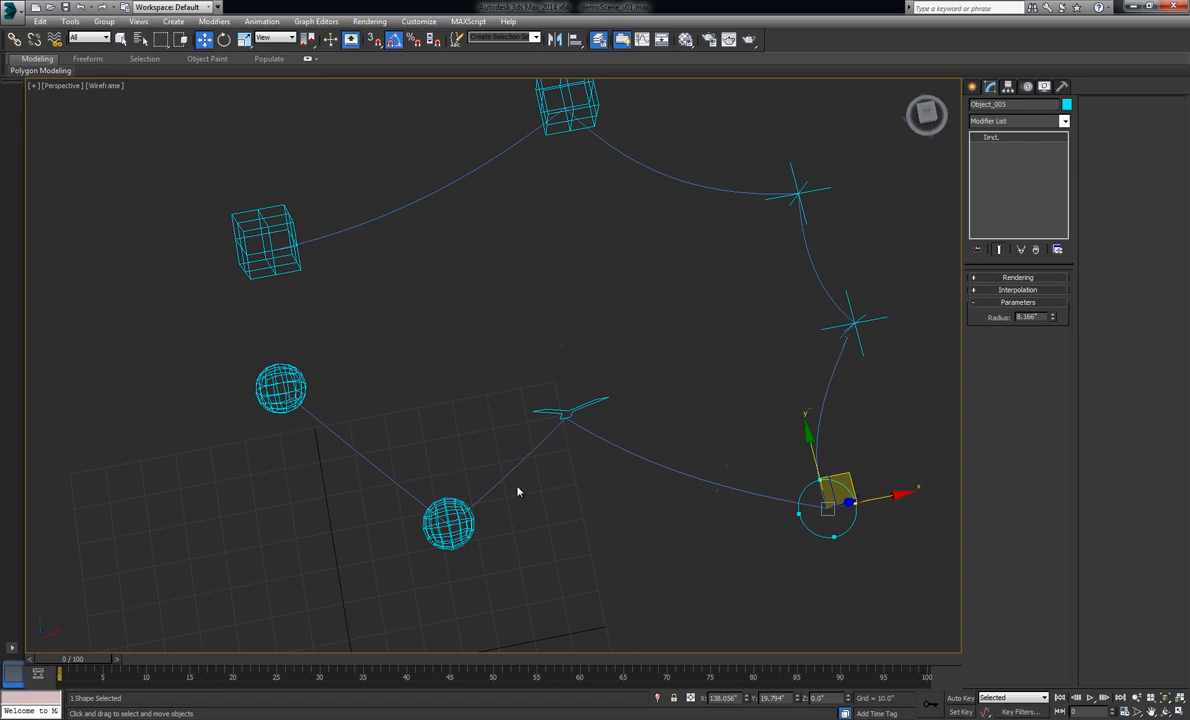
Step: Deselect the circle and reselect the Labyrinth spline running between the repositioned objects
{"action": "middle_click_drag", "start_coordinate": [553, 418], "coordinate": [563, 375], "text": "alt"}
{"action": "left_click", "coordinate": [522, 347]}
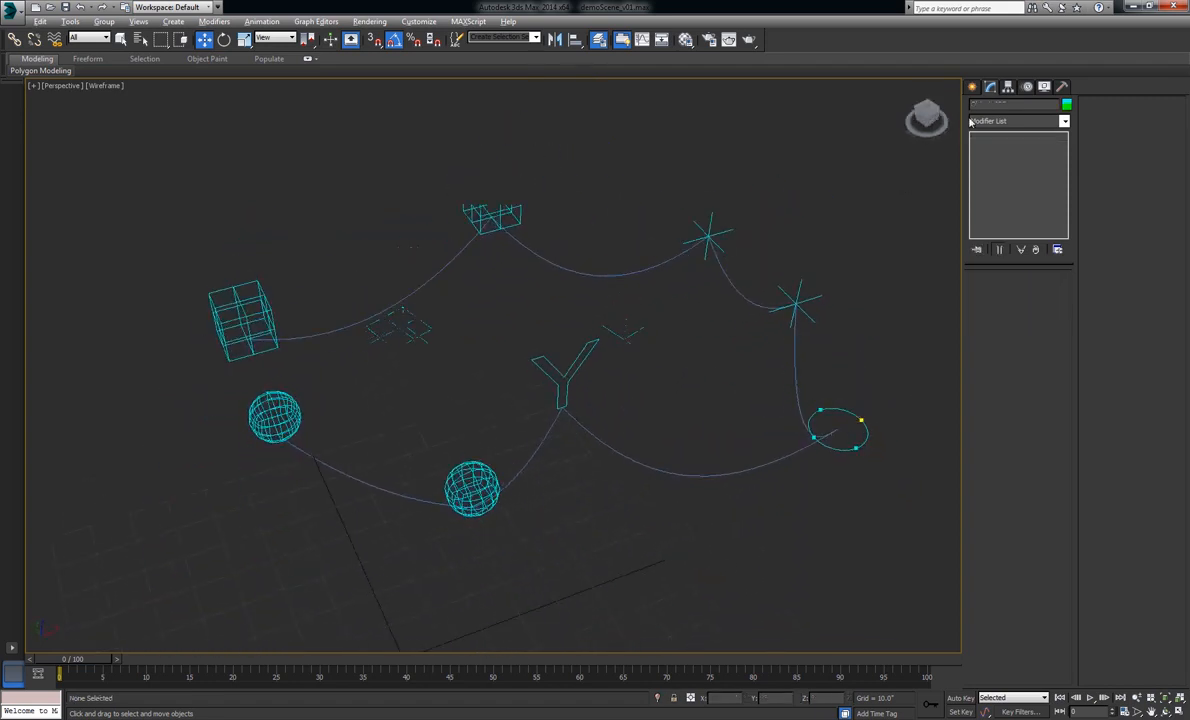
{"action": "middle_click_drag", "start_coordinate": [424, 437], "coordinate": [433, 458]}
{"action": "left_click", "coordinate": [535, 487]}
{"action": "mouse_move", "coordinate": [539, 481]}
{"action": "middle_mouse_down"}
{"action": "mouse_move", "coordinate": [518, 494]}
{"action": "mouse_move", "coordinate": [530, 490]}
{"action": "middle_mouse_up"}
{"action": "scroll", "coordinate": [541, 489], "scroll_direction": "up", "scroll_amount": 2}
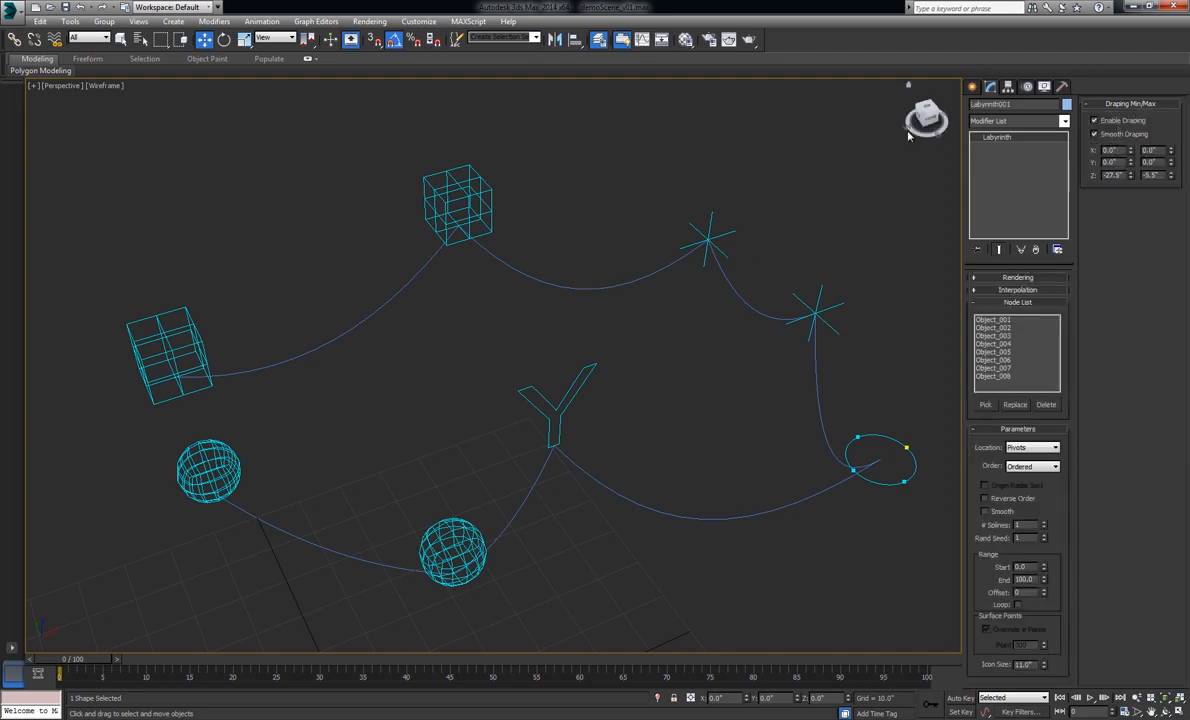
{"action": "left_click", "coordinate": [972, 87]}
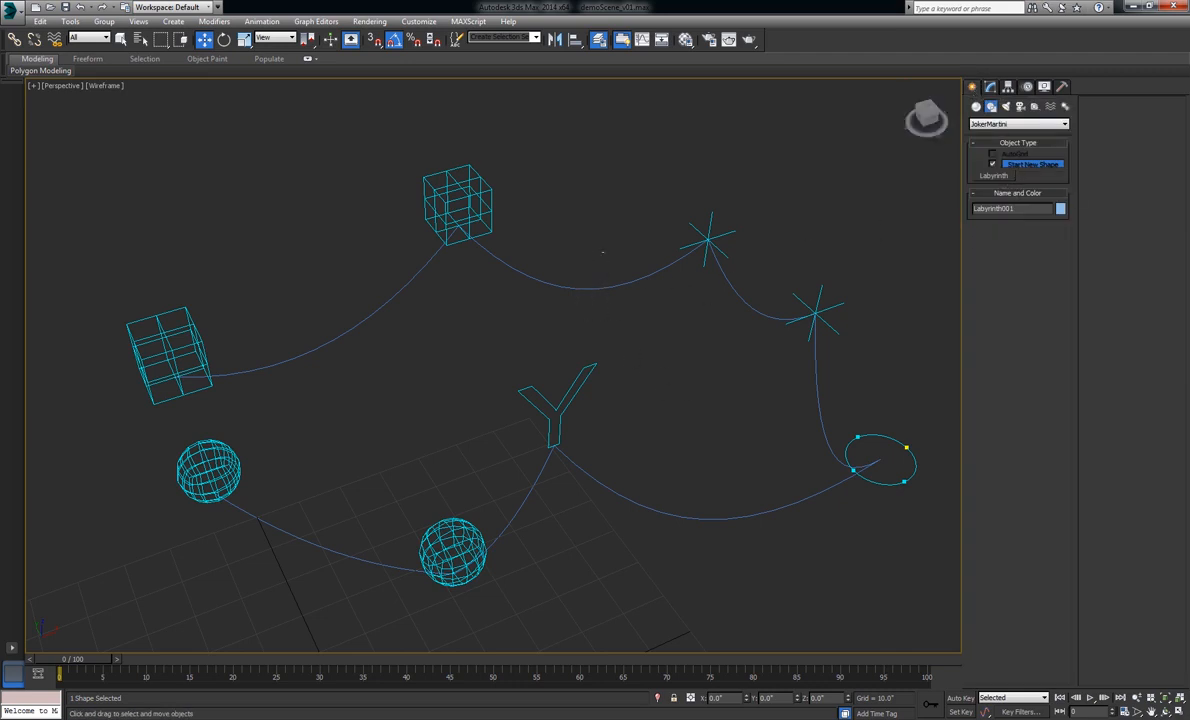
{"action": "key", "text": "Delete"}
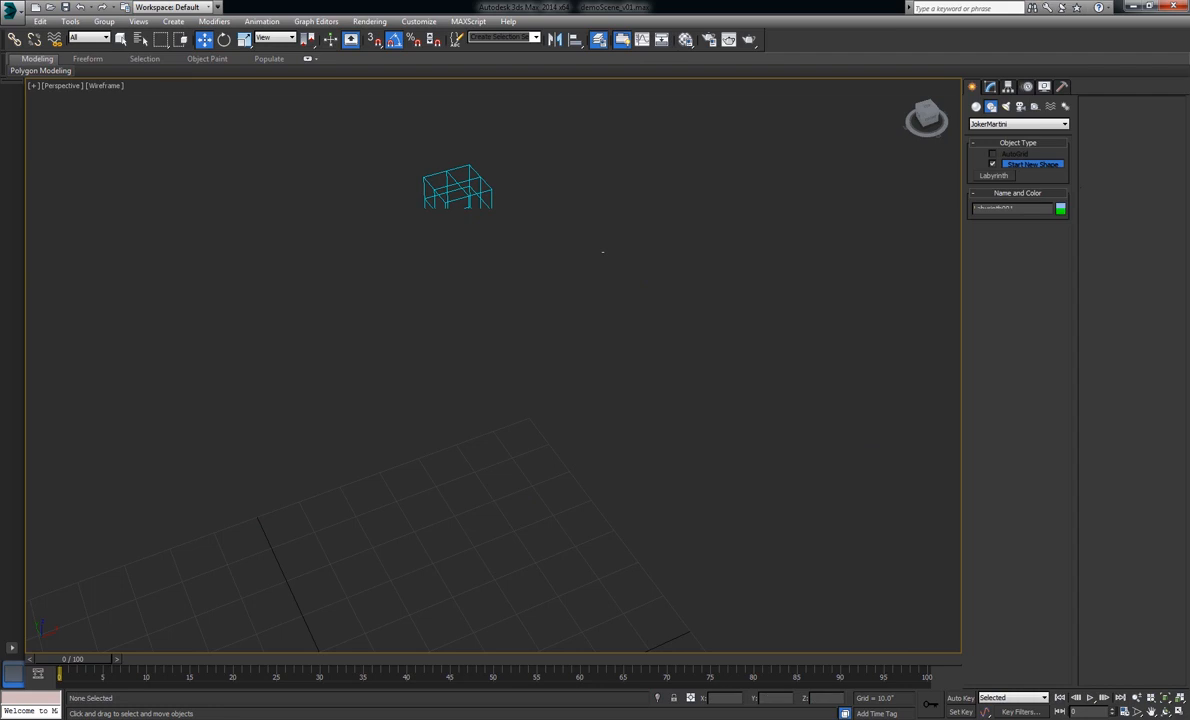
{"action": "key", "text": "ctrl+z"}
Step: Select the Labyrinth and delete all eight objects from its Node List
{"action": "left_click", "coordinate": [625, 287]}
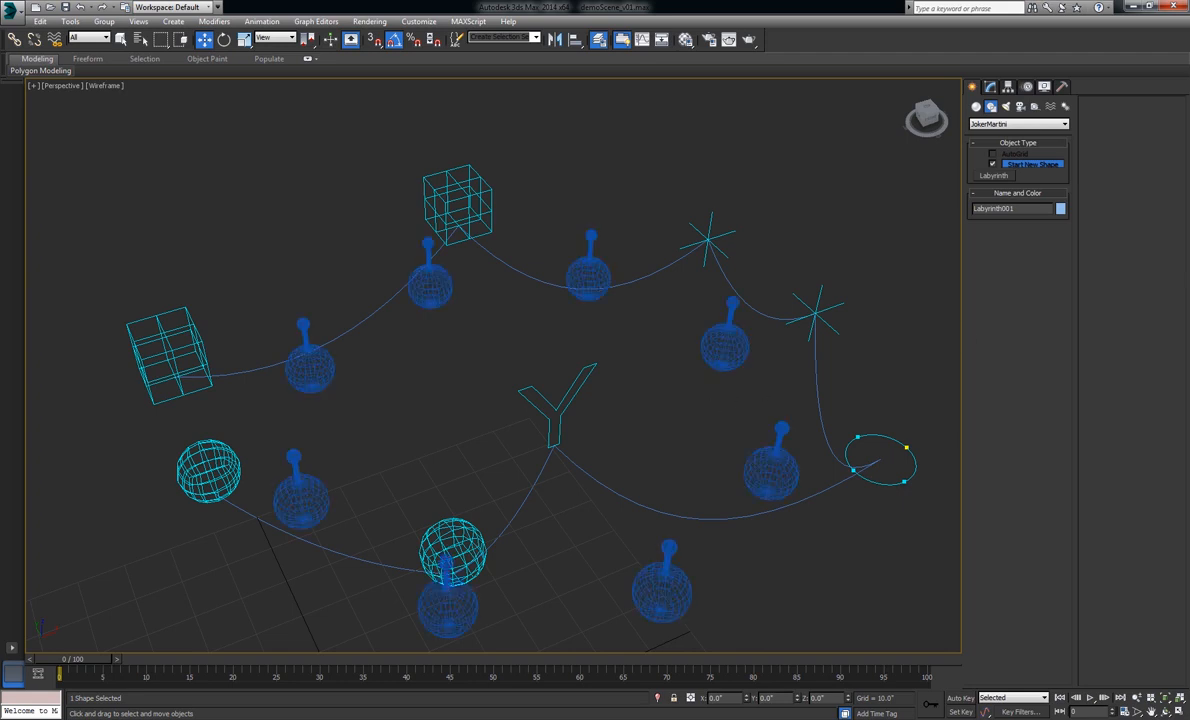
{"action": "left_click", "coordinate": [991, 87]}
{"action": "left_click", "coordinate": [1043, 403]}
{"action": "left_click", "coordinate": [1043, 403]}
{"action": "left_click", "coordinate": [1043, 403]}
{"action": "left_click", "coordinate": [1043, 403]}
{"action": "left_click", "coordinate": [1043, 403]}
{"action": "left_click", "coordinate": [1043, 403]}
{"action": "left_click", "coordinate": [1043, 403]}
{"action": "left_click", "coordinate": [1043, 403]}
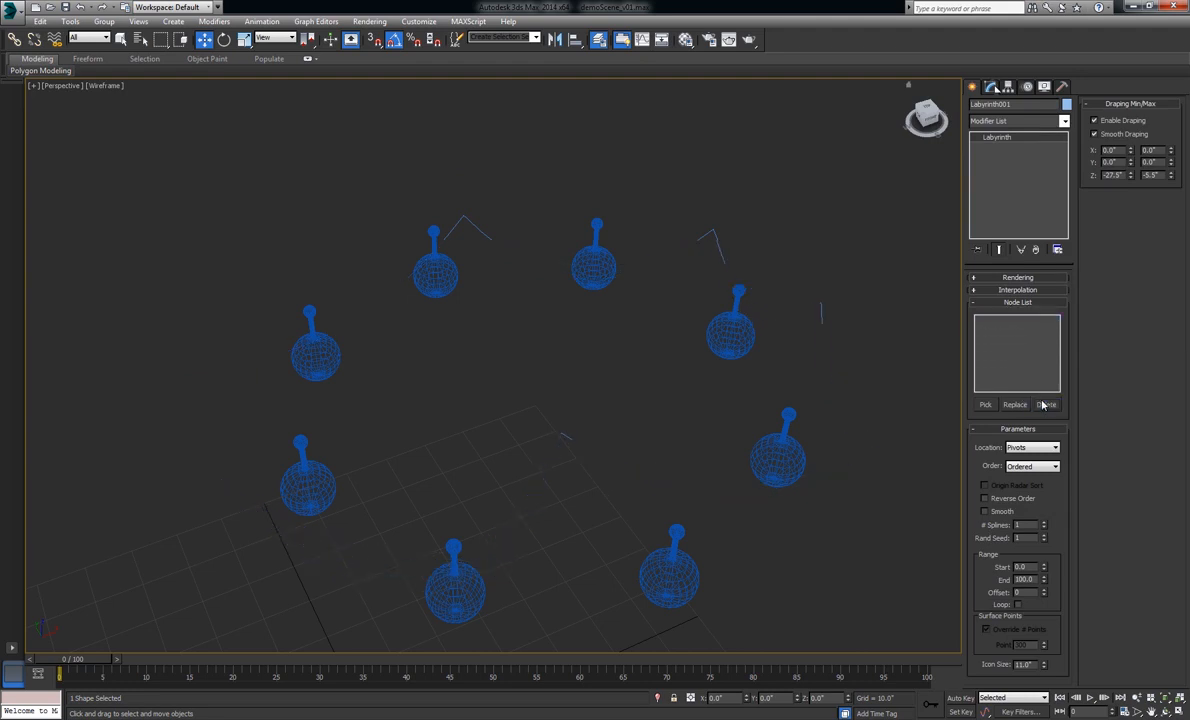
Step: Pick Sphere007 through Sphere014 by name into the Labyrinth's Node List
{"action": "left_click", "coordinate": [985, 405]}
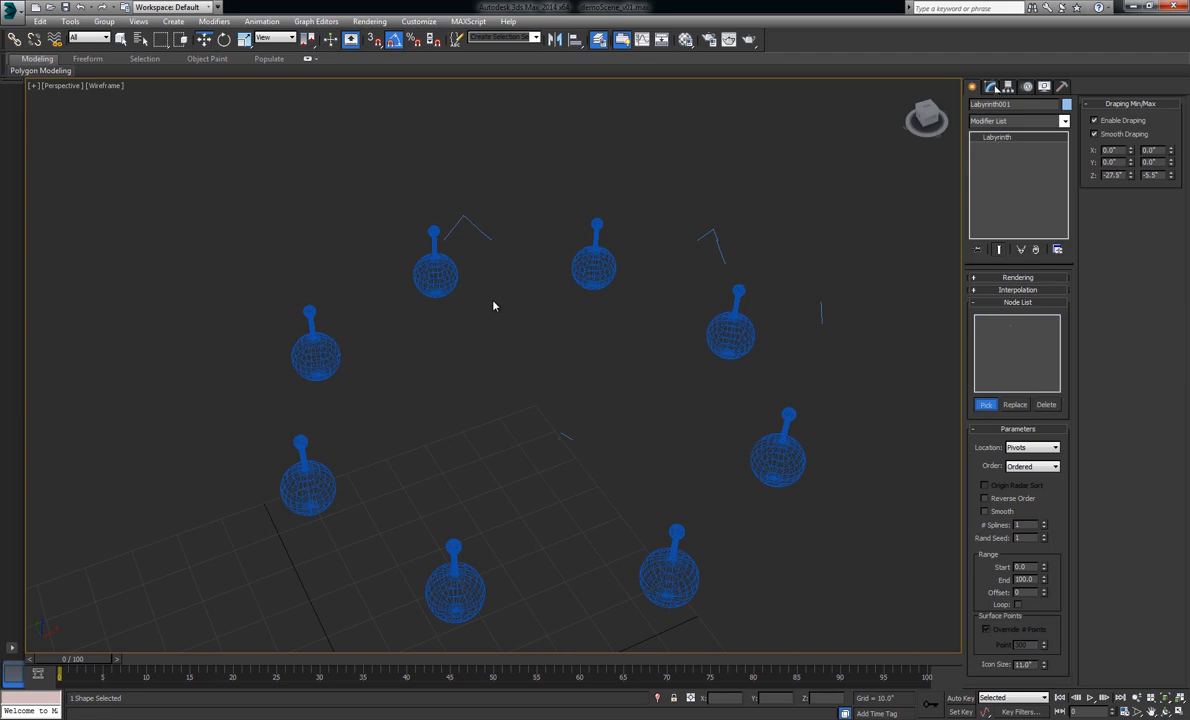
{"action": "key", "text": "h"}
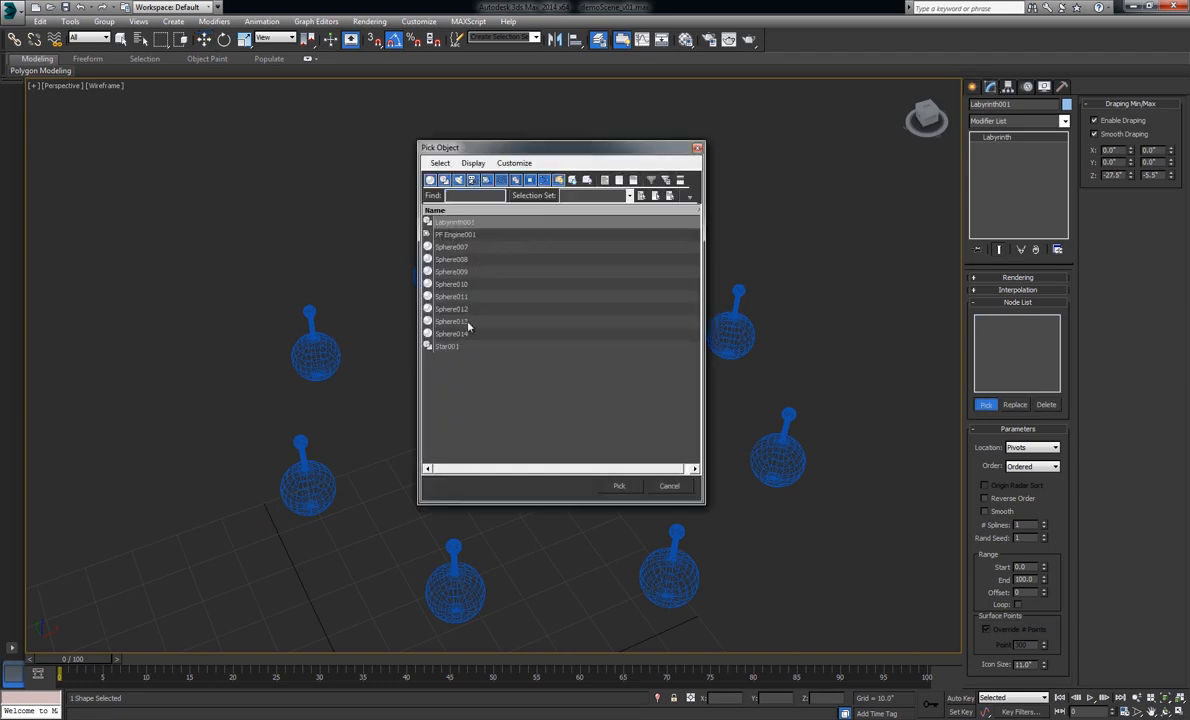
{"action": "left_click_drag", "start_coordinate": [467, 331], "coordinate": [477, 252]}
{"action": "left_click", "coordinate": [617, 486]}
{"action": "middle_click_drag", "start_coordinate": [616, 486], "coordinate": [493, 465], "text": "alt"}
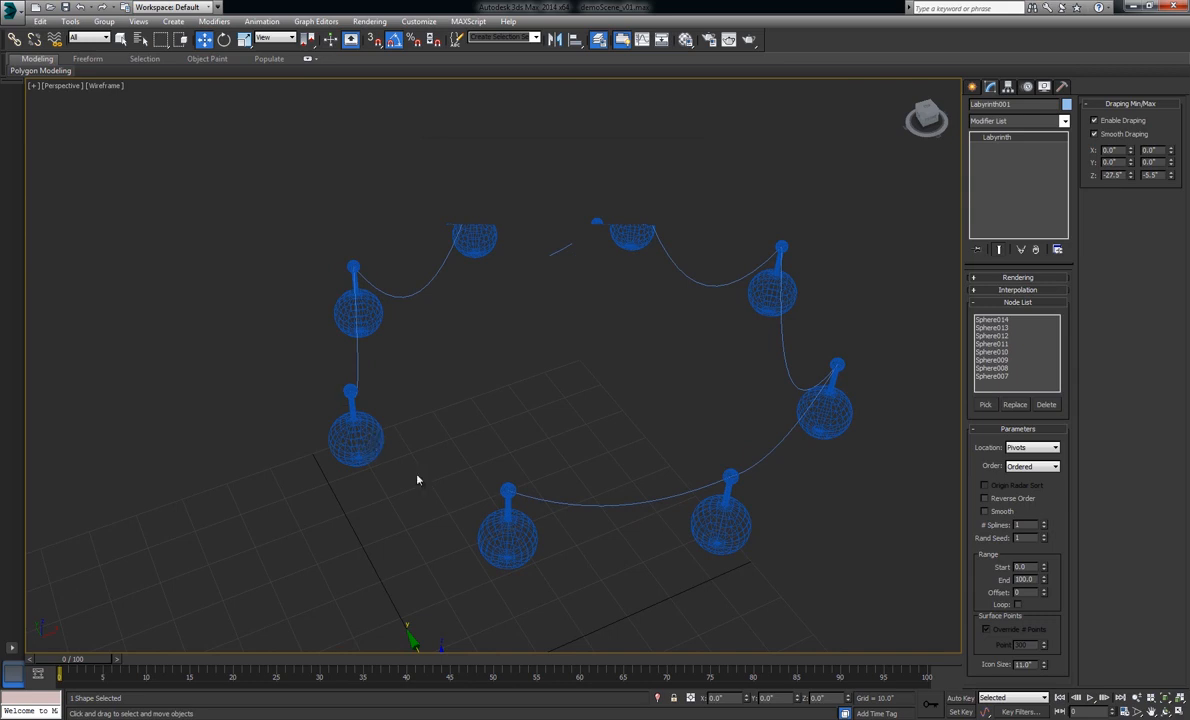
{"action": "left_click", "coordinate": [523, 520]}
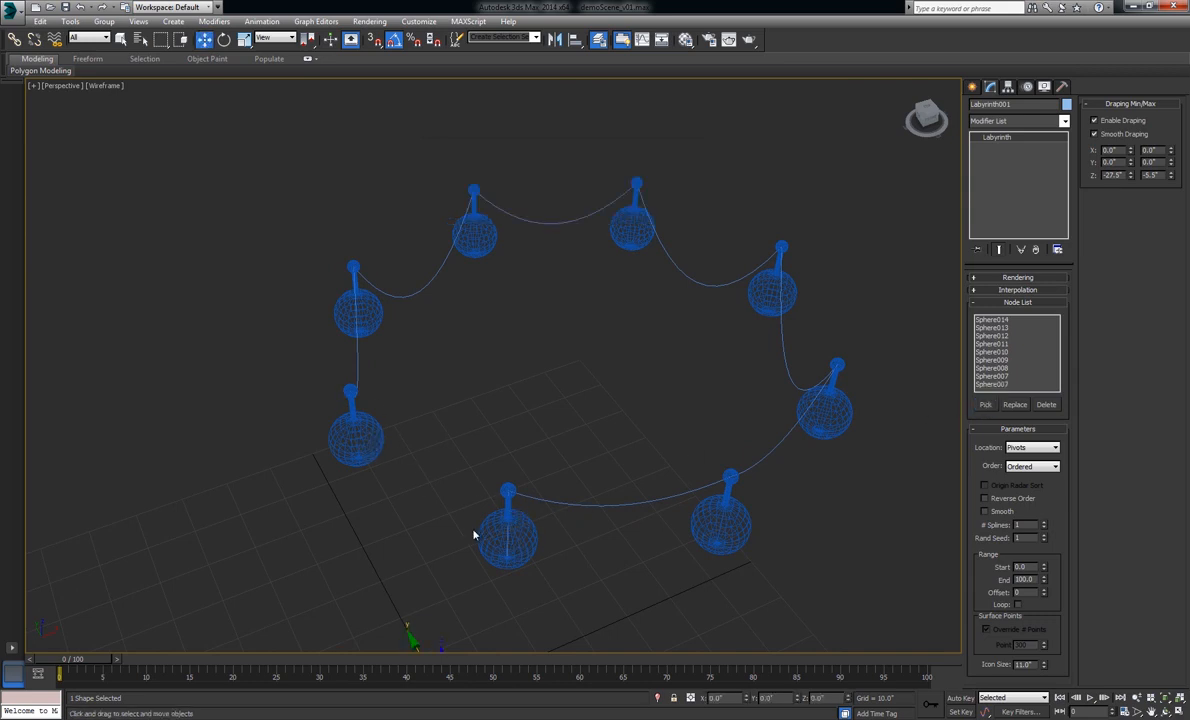
{"action": "left_click", "coordinate": [1000, 384]}
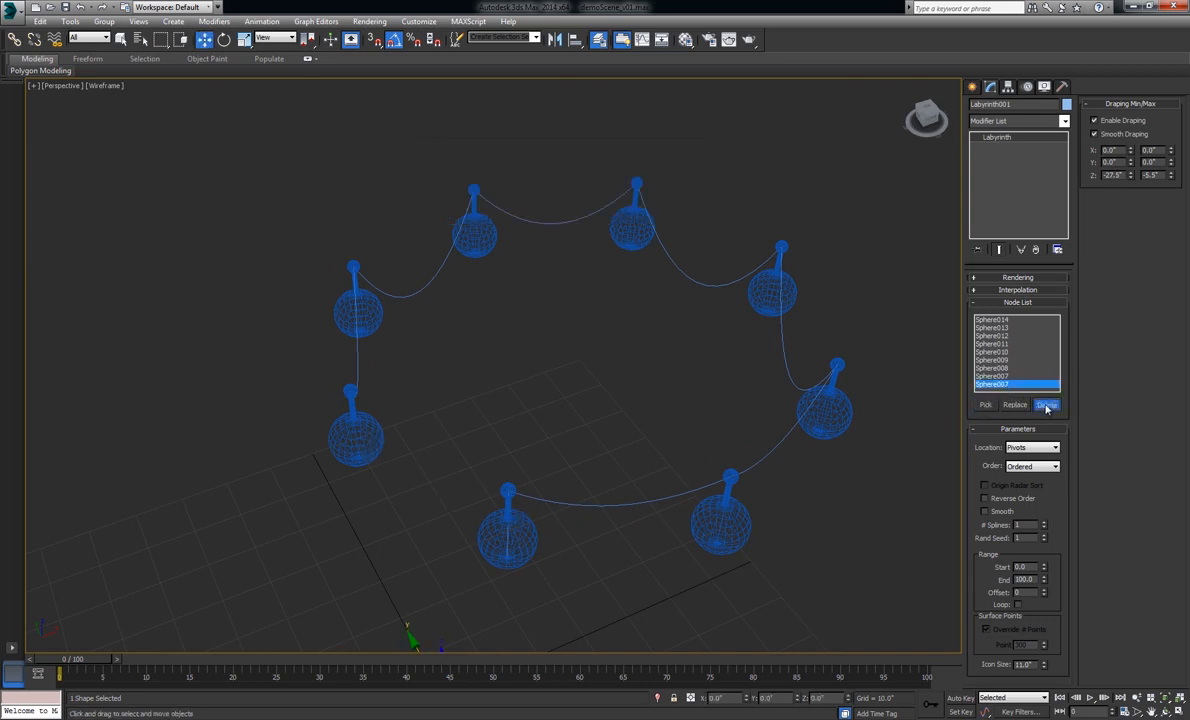
{"action": "left_click", "coordinate": [1046, 404]}
Step: Add Sphere014 once more at the end of the Node List to close the draped loop
{"action": "left_click", "coordinate": [986, 404]}
{"action": "left_click", "coordinate": [365, 447]}
{"action": "middle_click_drag", "start_coordinate": [557, 402], "coordinate": [592, 414], "text": "alt"}
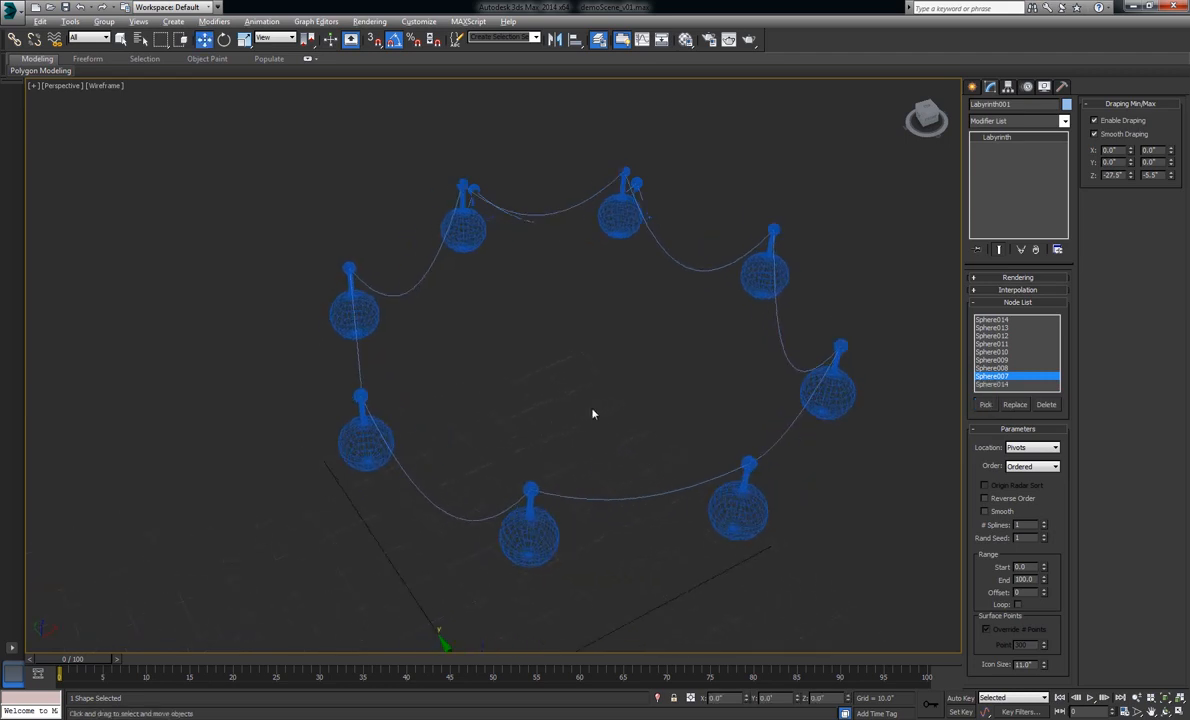
Step: Loft the small star shape at the origin as a compound object, using the Labyrinth spline as its path
{"action": "middle_click_drag", "start_coordinate": [617, 543], "coordinate": [619, 436]}
{"action": "left_click", "coordinate": [619, 436]}
{"action": "left_click", "coordinate": [485, 582]}
{"action": "scroll", "coordinate": [525, 548], "scroll_direction": "up", "scroll_amount": 4}
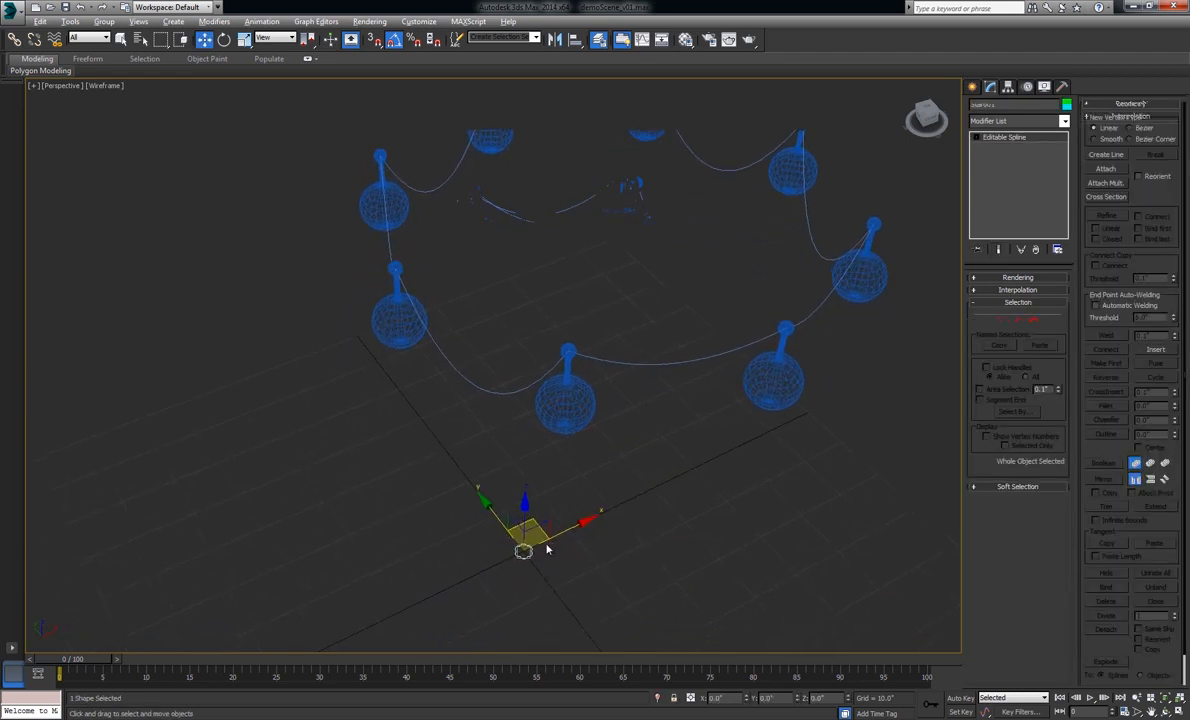
{"action": "middle_click_drag", "start_coordinate": [496, 559], "coordinate": [571, 444]}
{"action": "scroll", "coordinate": [600, 444], "scroll_direction": "up", "scroll_amount": 5}
{"action": "left_click", "coordinate": [972, 86]}
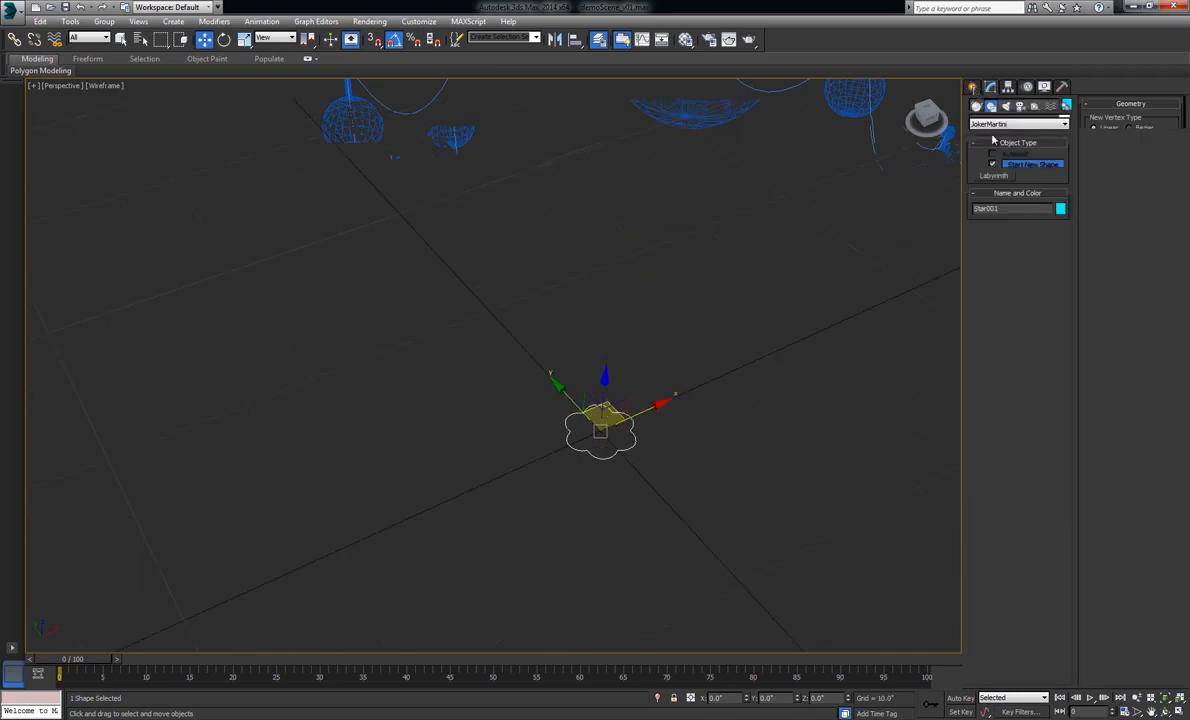
{"action": "left_click", "coordinate": [976, 106]}
{"action": "left_click", "coordinate": [1018, 123]}
{"action": "left_click", "coordinate": [1010, 150]}
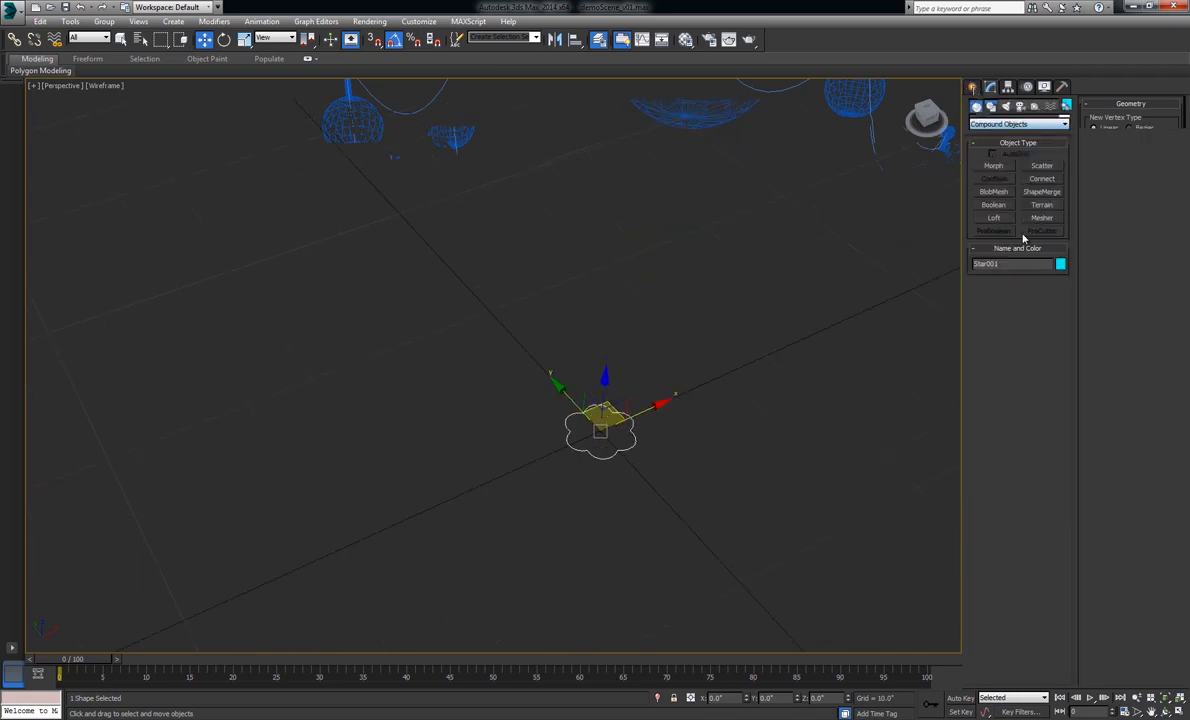
{"action": "left_click", "coordinate": [997, 218]}
{"action": "middle_click_drag", "start_coordinate": [640, 429], "coordinate": [592, 507]}
{"action": "scroll", "coordinate": [592, 507], "scroll_direction": "down", "scroll_amount": 3}
{"action": "middle_click_drag", "start_coordinate": [600, 380], "coordinate": [593, 470]}
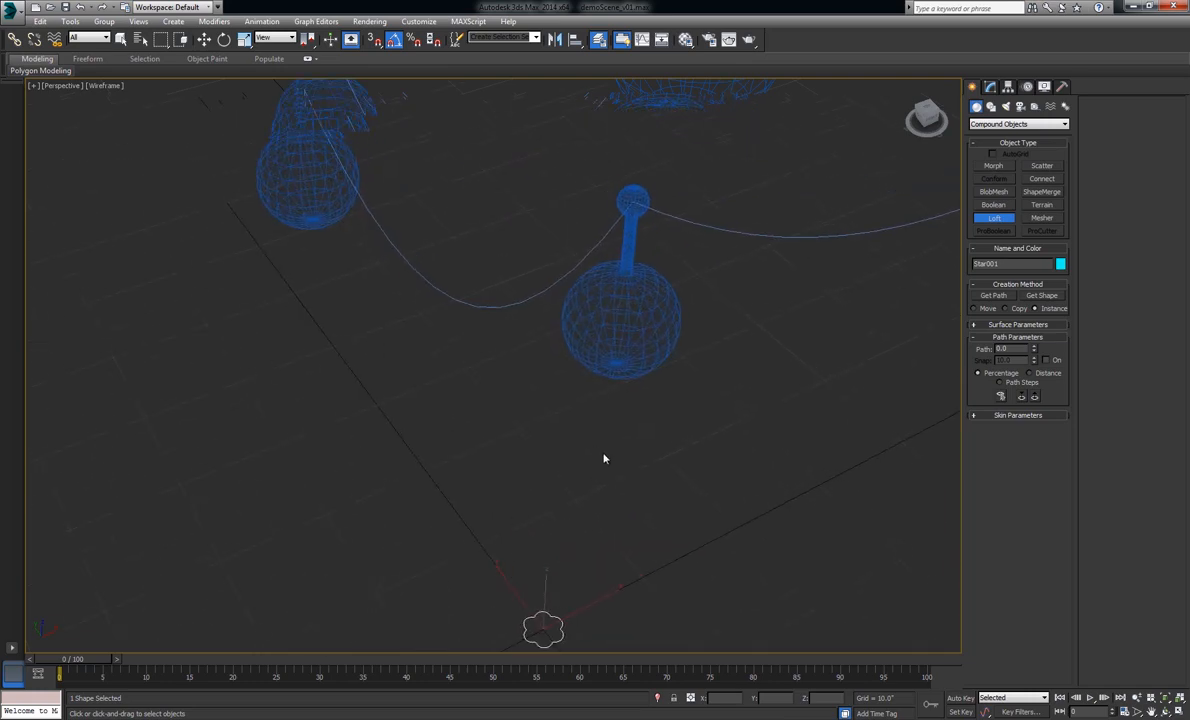
{"action": "left_click", "coordinate": [990, 297]}
{"action": "left_click", "coordinate": [744, 232]}
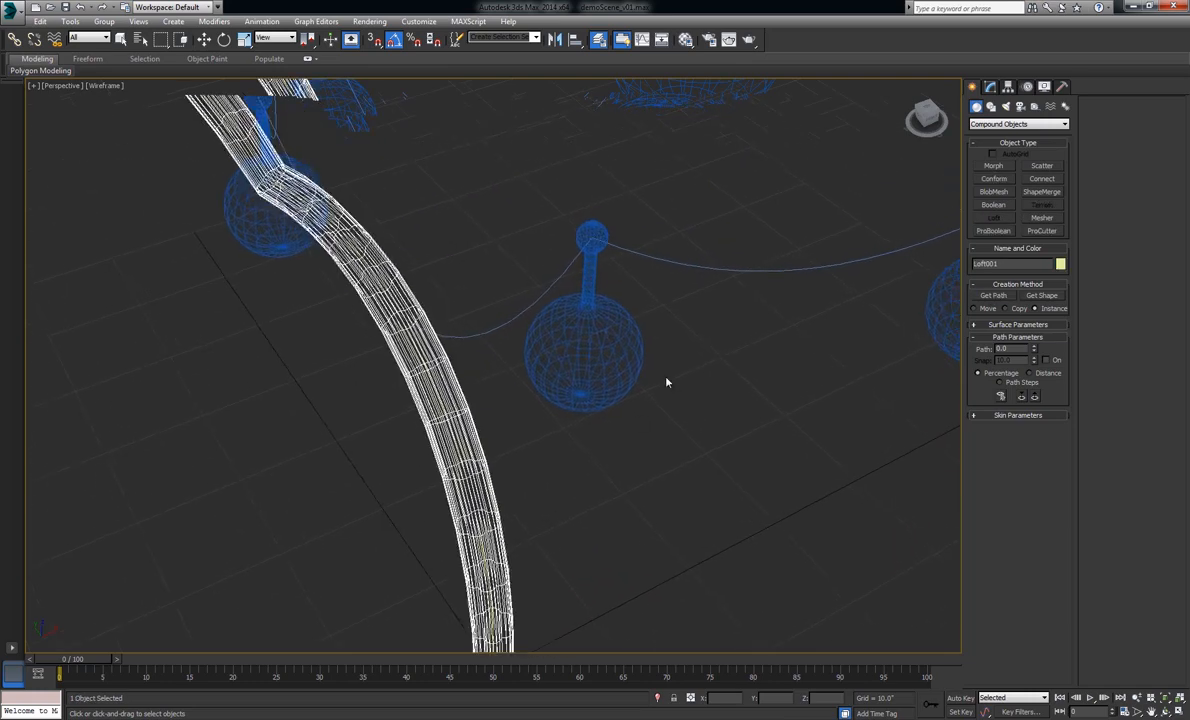
Step: Reset the loft's position and rotation to 0 on the X, Y and Z axes
{"action": "scroll", "coordinate": [690, 361], "scroll_direction": "down", "scroll_amount": 5}
{"action": "key", "text": "w"}
{"action": "right_click", "coordinate": [746, 697]}
{"action": "right_click", "coordinate": [797, 697]}
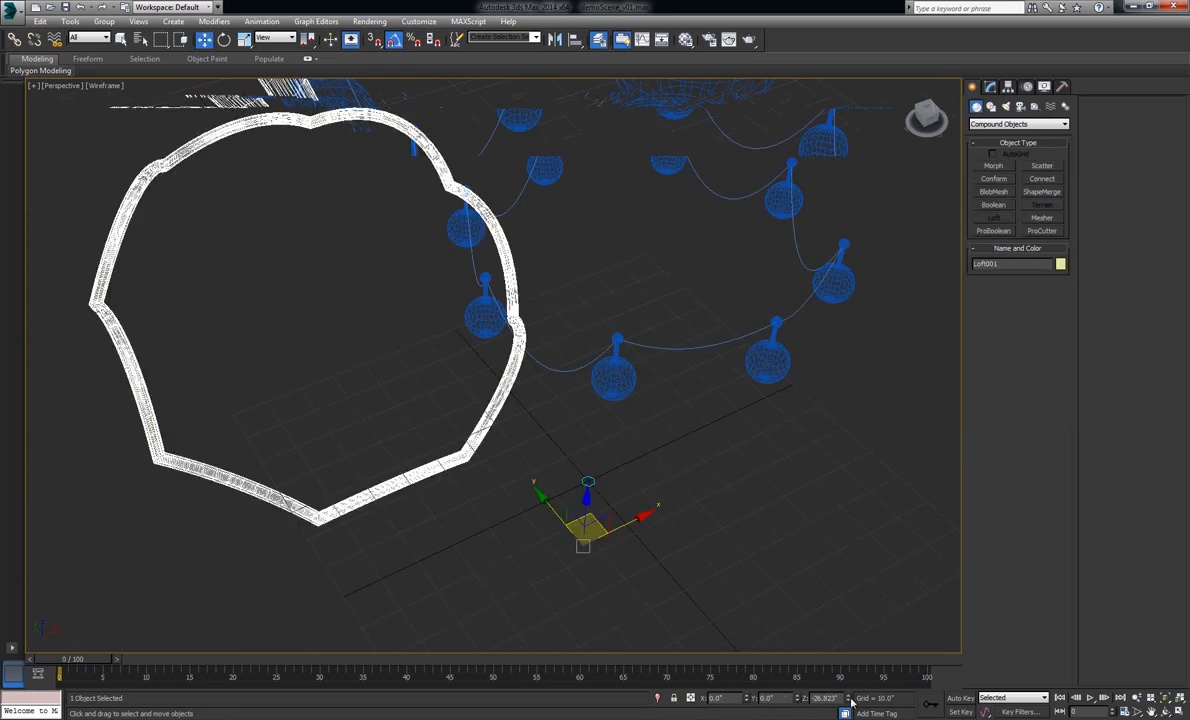
{"action": "right_click", "coordinate": [848, 697]}
{"action": "key", "text": "e"}
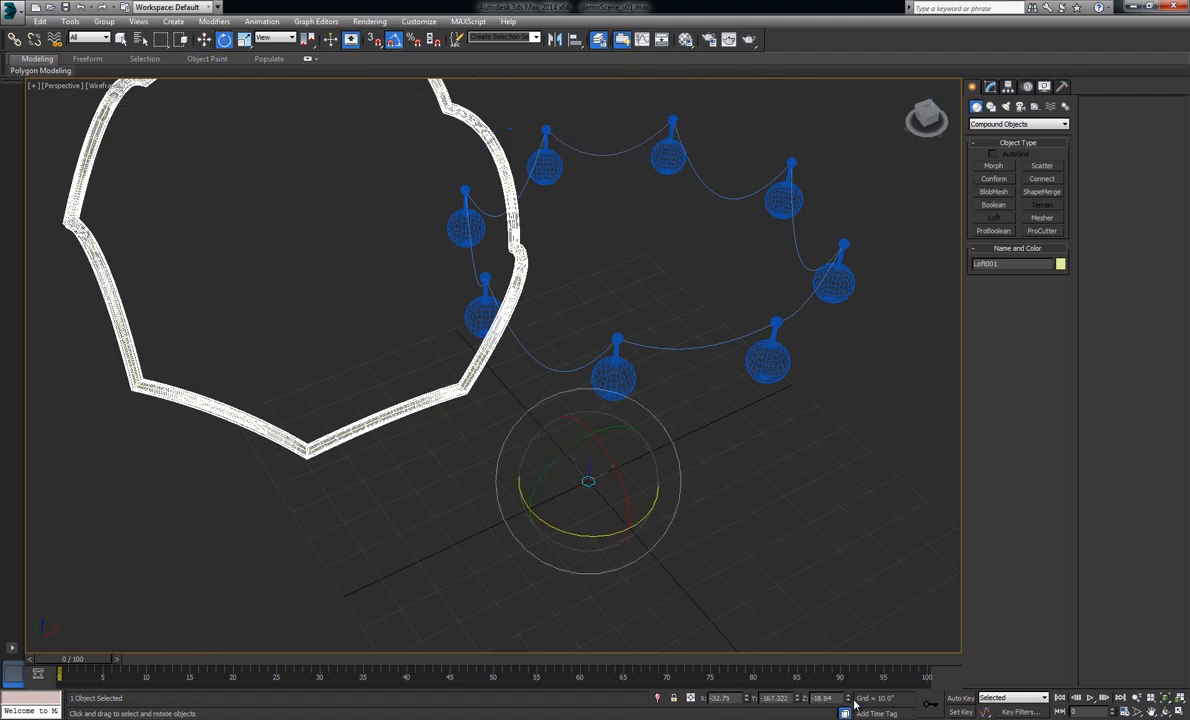
{"action": "right_click", "coordinate": [798, 700]}
{"action": "right_click", "coordinate": [747, 698]}
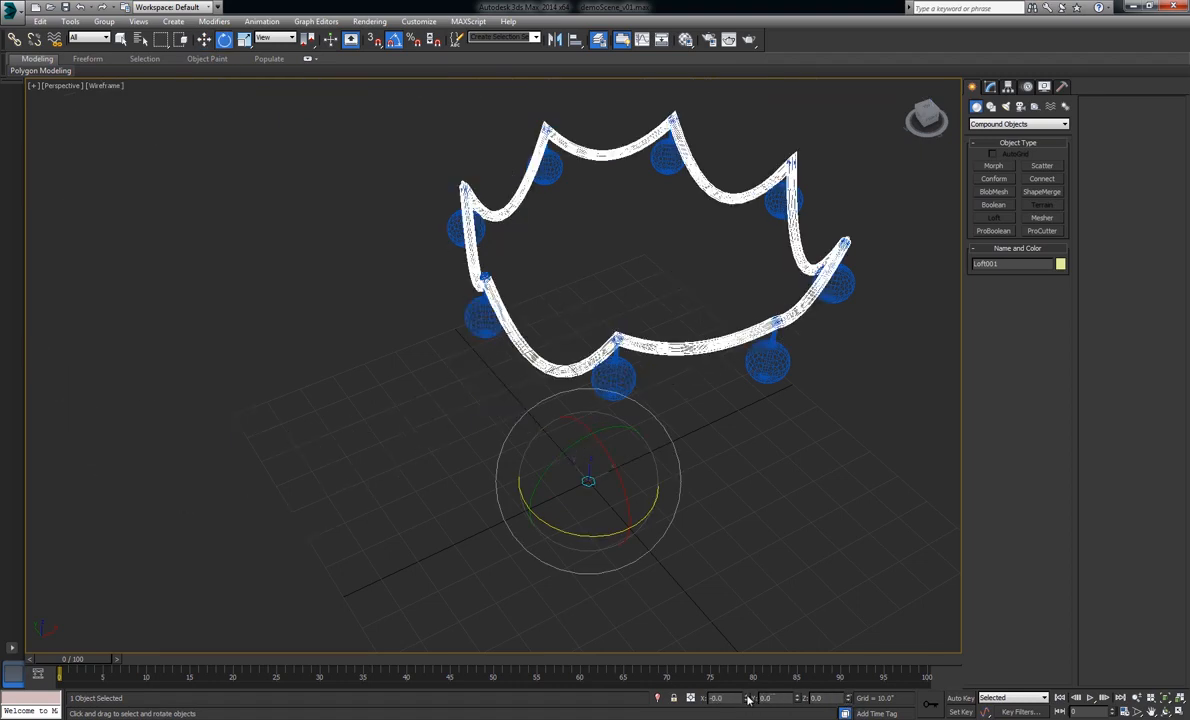
Step: Switch the perspective viewport from wireframe to shaded display around the loft
{"action": "middle_click_drag", "start_coordinate": [704, 366], "coordinate": [675, 455]}
{"action": "scroll", "coordinate": [652, 440], "scroll_direction": "up", "scroll_amount": 3}
{"action": "key", "text": "F3"}
{"action": "scroll", "coordinate": [650, 438], "scroll_direction": "up", "scroll_amount": 1}
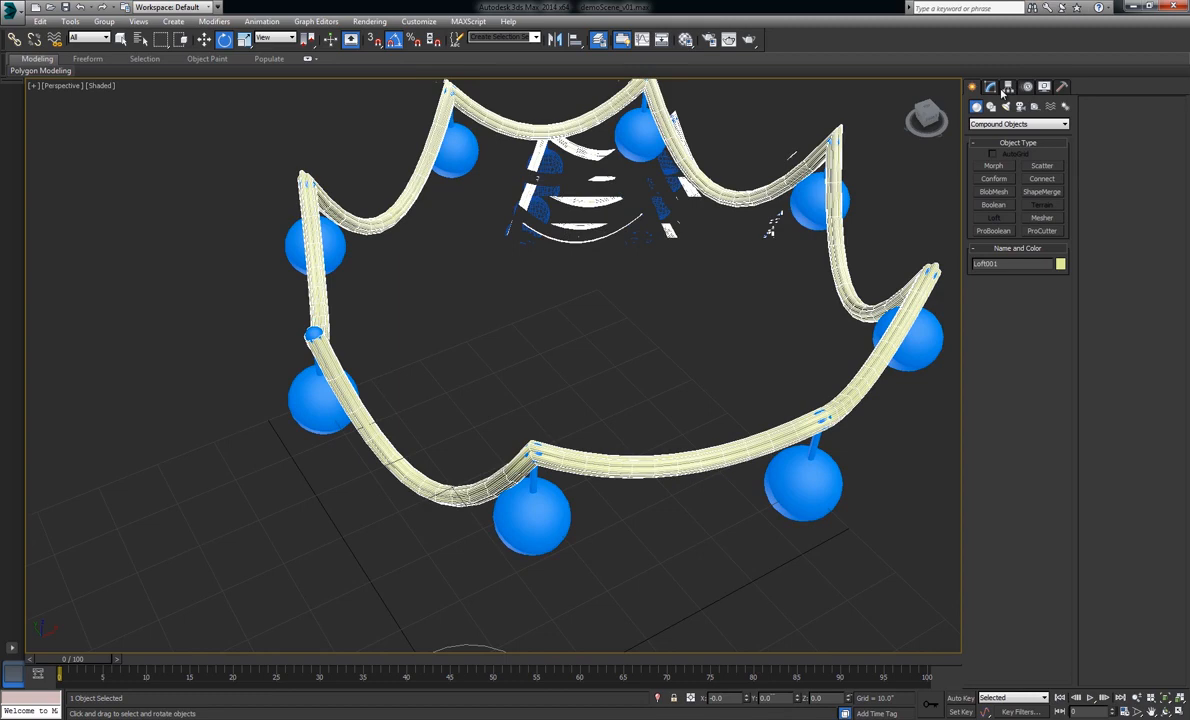
Step: Set the loft's Path Steps to 100 in its Skin Parameters and show edged faces in the viewport
{"action": "left_click", "coordinate": [990, 86]}
{"action": "left_click", "coordinate": [1012, 318]}
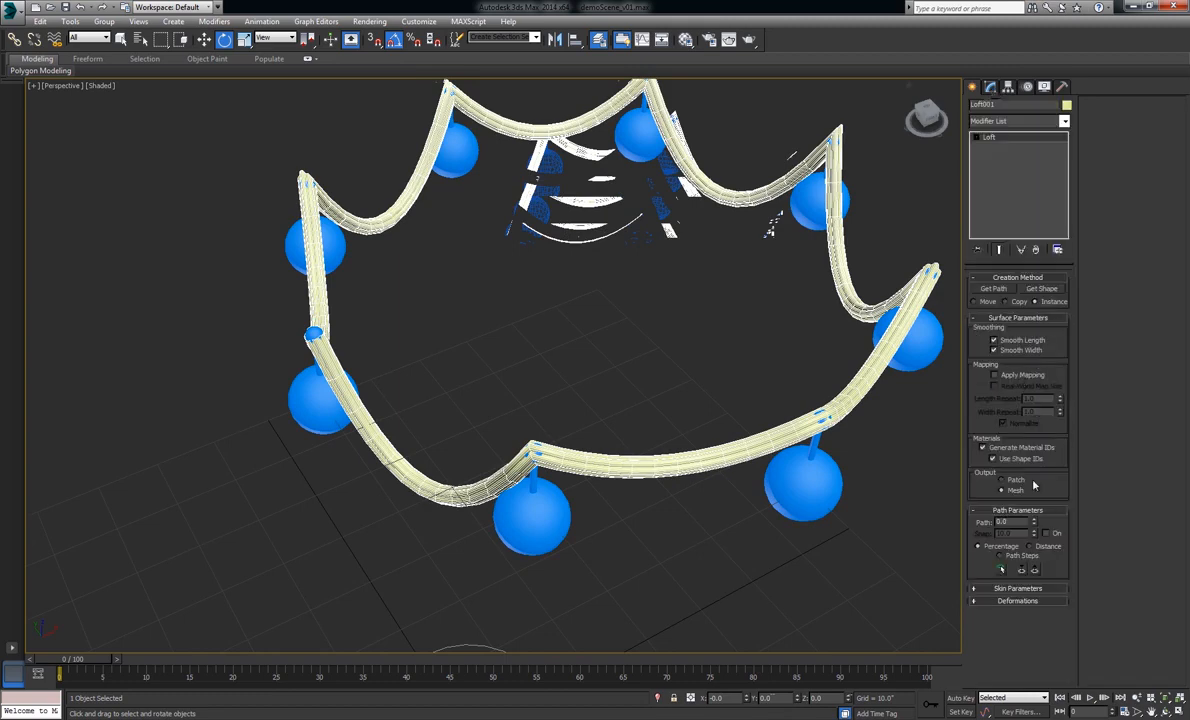
{"action": "left_click", "coordinate": [1020, 590]}
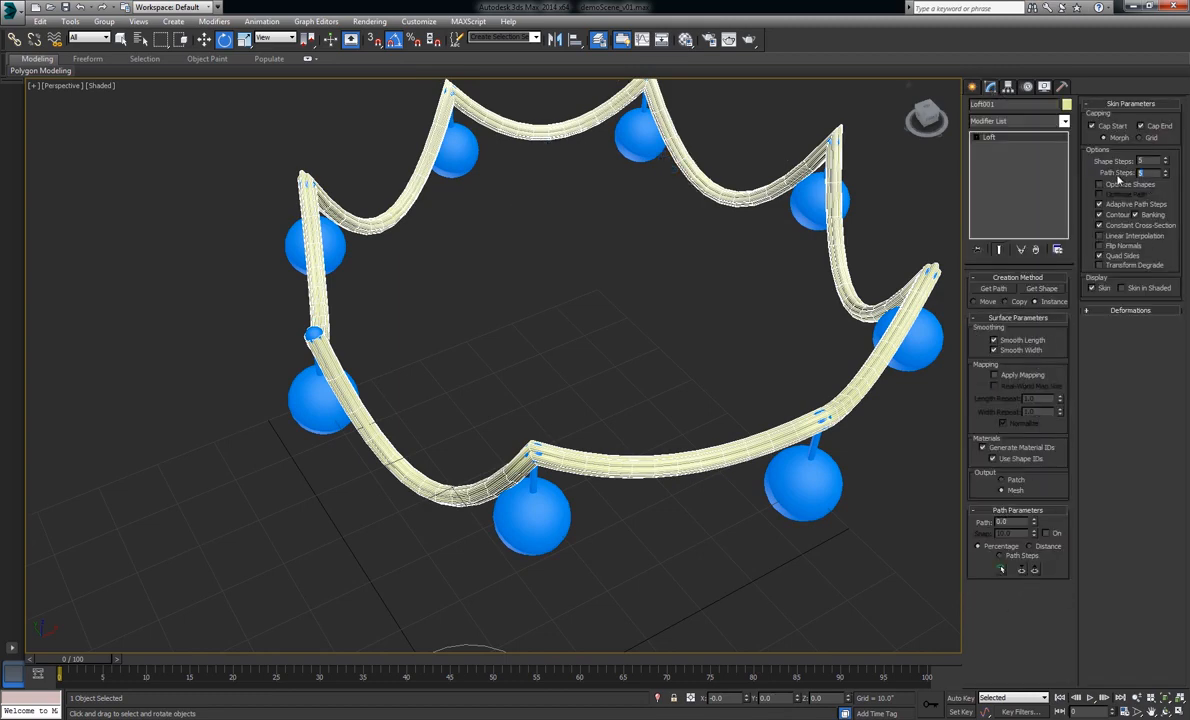
{"action": "key", "text": "F4"}
{"action": "scroll", "coordinate": [480, 340], "scroll_direction": "up", "scroll_amount": 3}
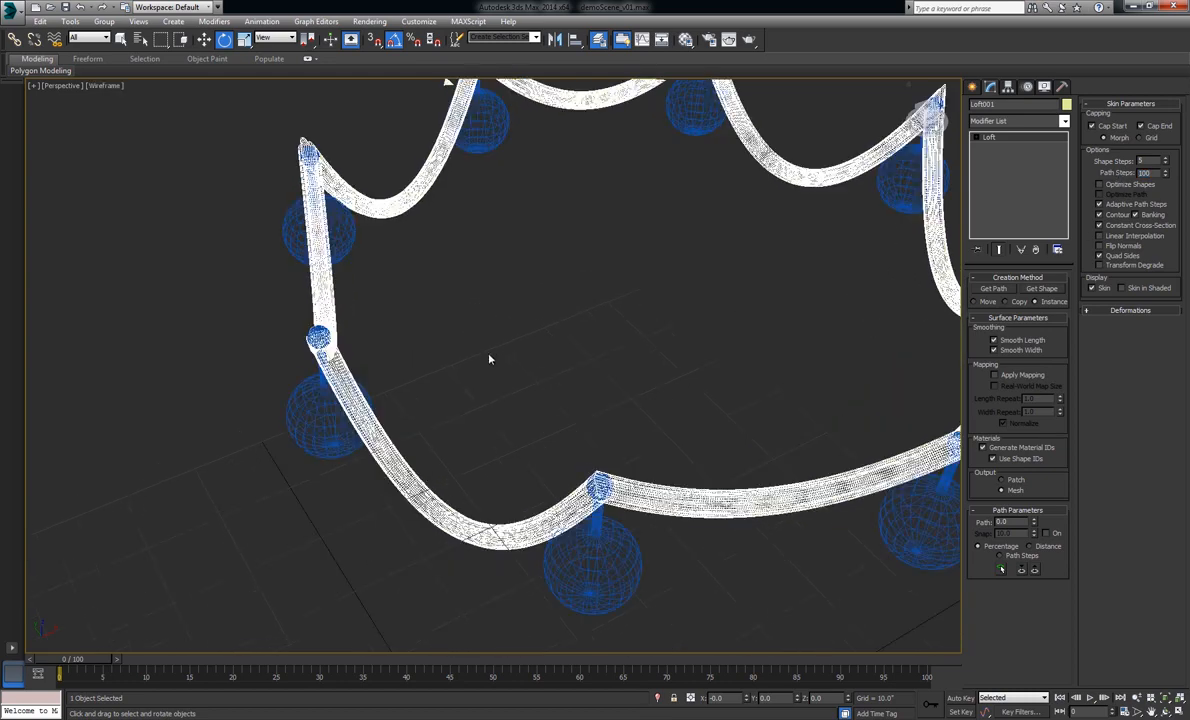
Step: Disable Display Selected with Edged Faces in the viewport configuration and turn off the viewport's edged faces
{"action": "left_click", "coordinate": [33, 86]}
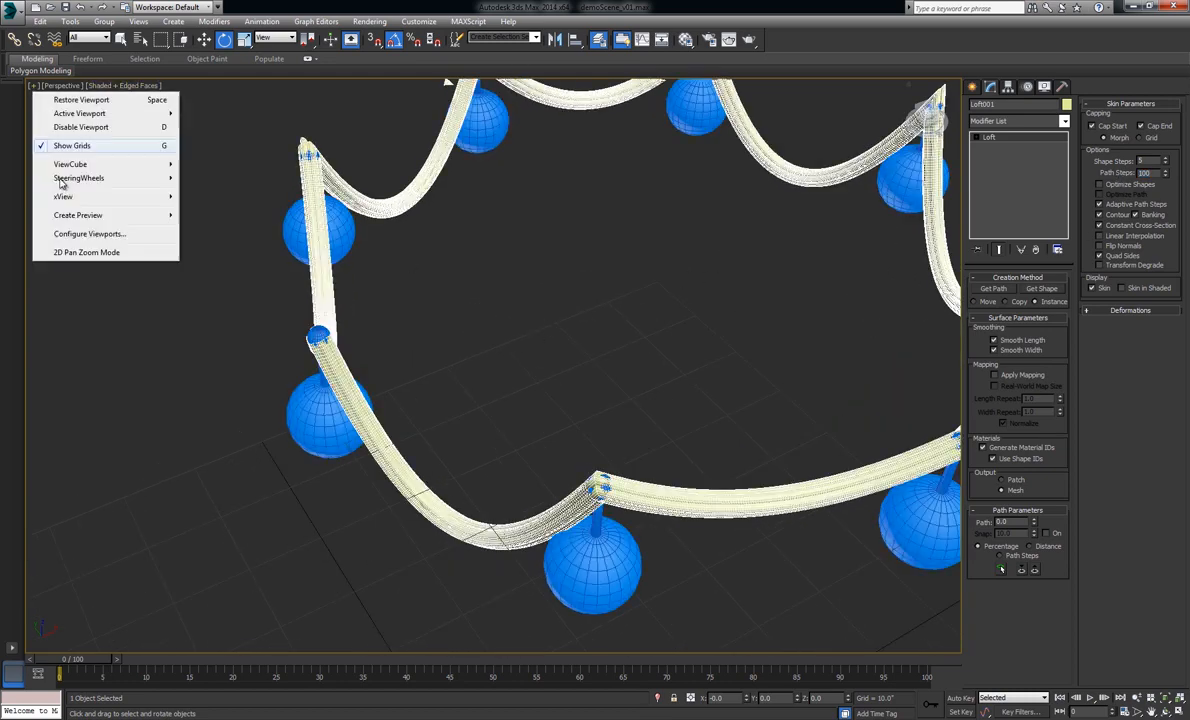
{"action": "left_click", "coordinate": [84, 234]}
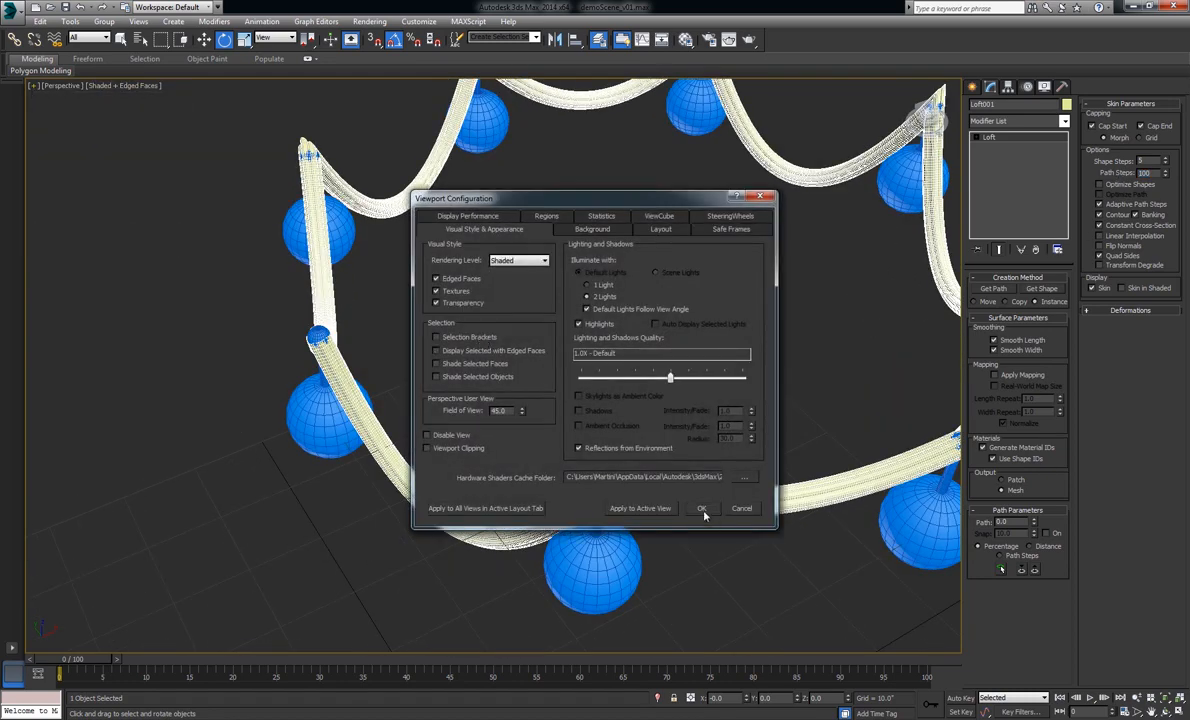
{"action": "left_click", "coordinate": [702, 508]}
{"action": "key", "text": "F4"}
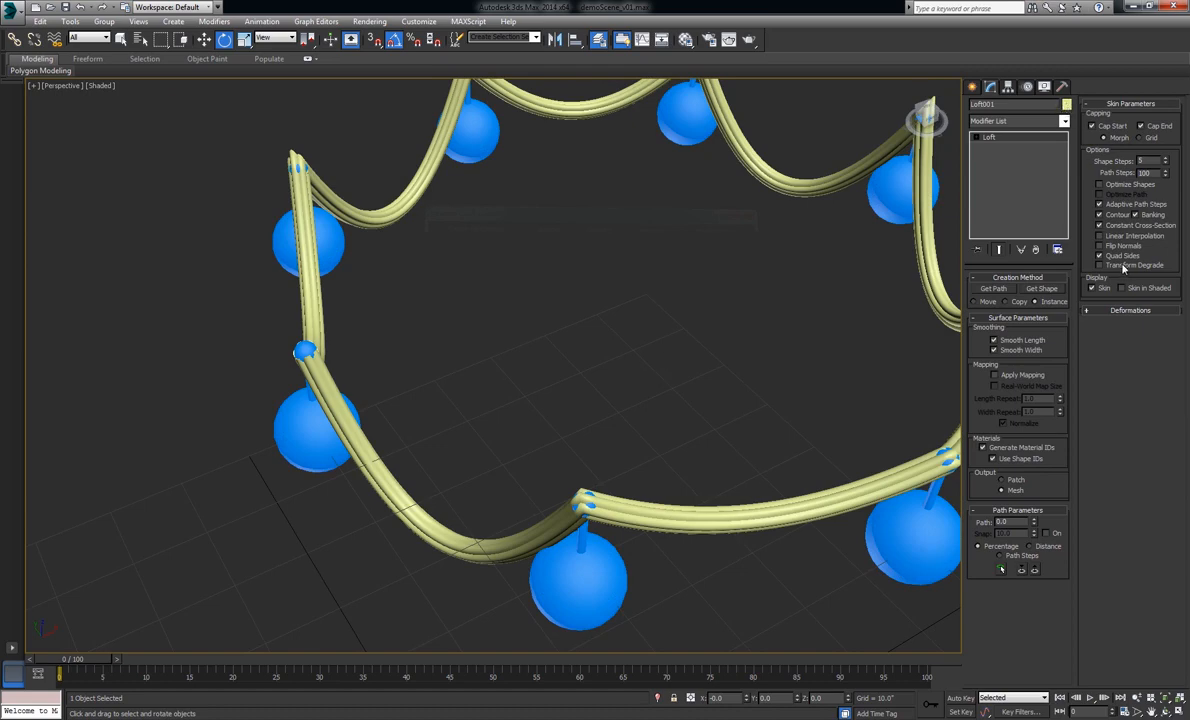
Step: Twist the loft along its path by setting the end control point to 6000 in the Twist deformation
{"action": "left_click", "coordinate": [1129, 310]}
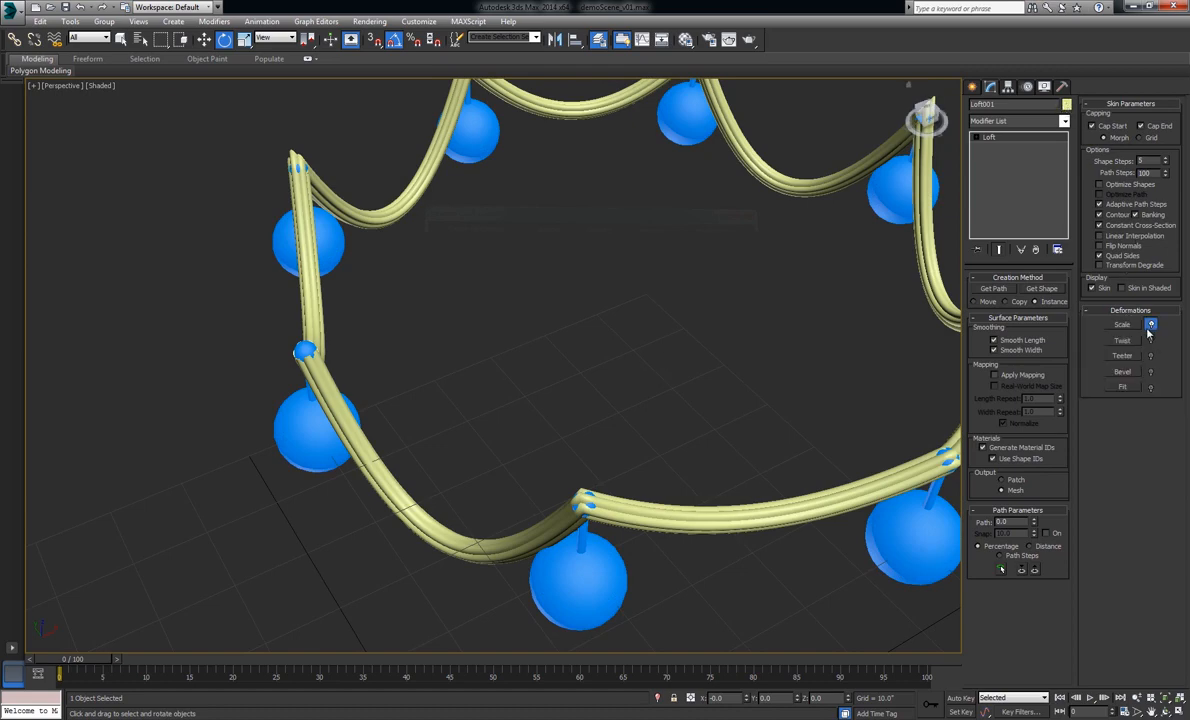
{"action": "left_click", "coordinate": [1122, 340]}
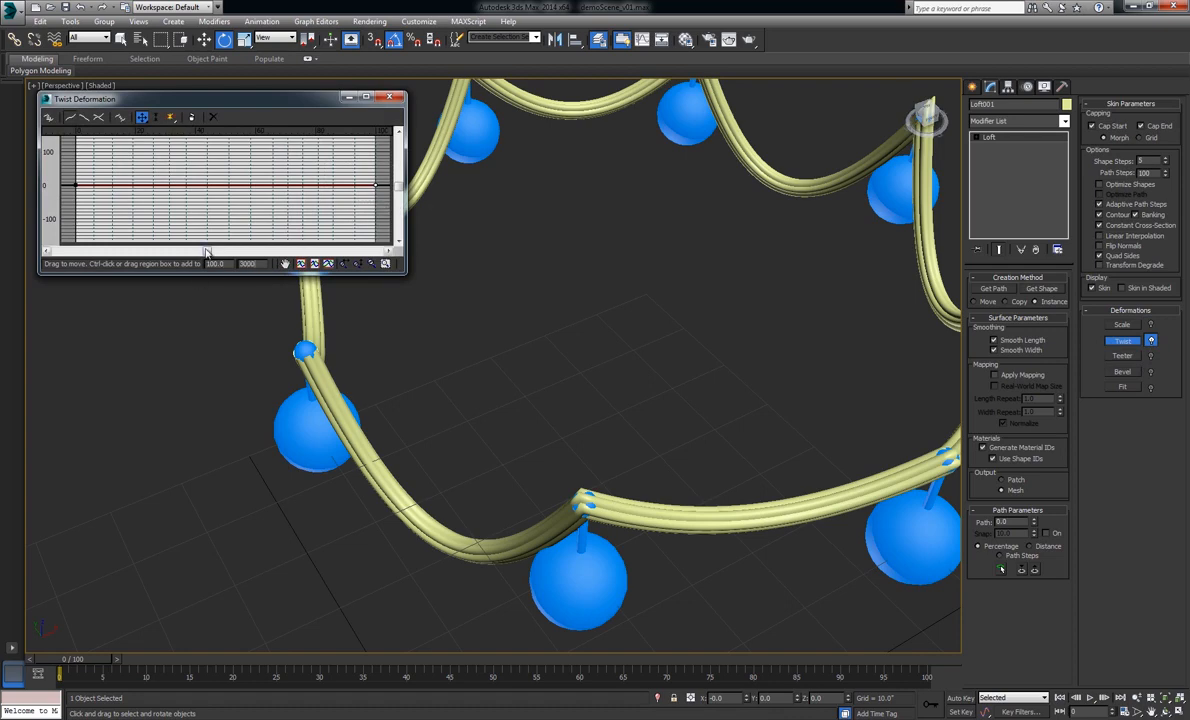
{"action": "key", "text": "Return"}
{"action": "type", "text": "6000"}
{"action": "key", "text": "Return"}
{"action": "left_click", "coordinate": [390, 97]}
Step: Move four ornament spheres on the near and right sides of the ring outward to reshape the garland
{"action": "middle_click_drag", "start_coordinate": [598, 414], "coordinate": [720, 446]}
{"action": "scroll", "coordinate": [499, 468], "scroll_direction": "down", "scroll_amount": 1}
{"action": "left_click", "coordinate": [720, 434]}
{"action": "key", "text": "w"}
{"action": "left_click_drag", "start_coordinate": [657, 370], "coordinate": [764, 434]}
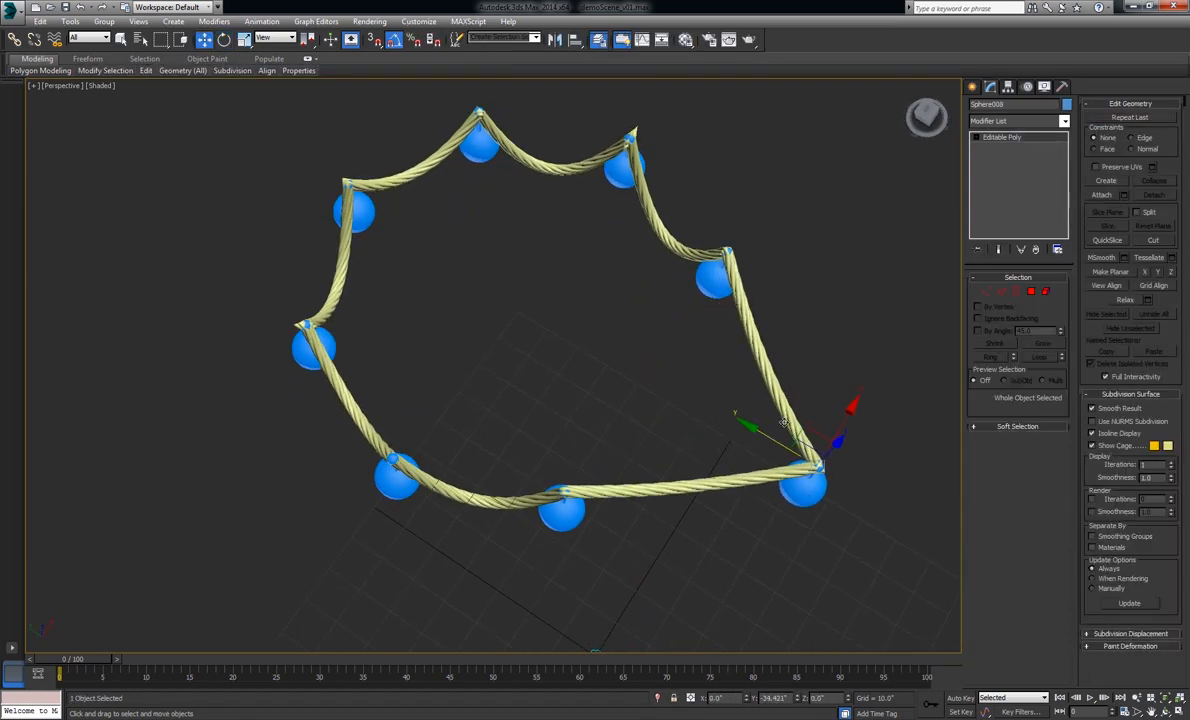
{"action": "left_click", "coordinate": [717, 229]}
{"action": "left_click_drag", "start_coordinate": [715, 217], "coordinate": [869, 207]}
{"action": "left_click_drag", "start_coordinate": [623, 175], "coordinate": [679, 110]}
{"action": "middle_click_drag", "start_coordinate": [579, 503], "coordinate": [583, 428]}
{"action": "left_click_drag", "start_coordinate": [567, 440], "coordinate": [677, 578]}
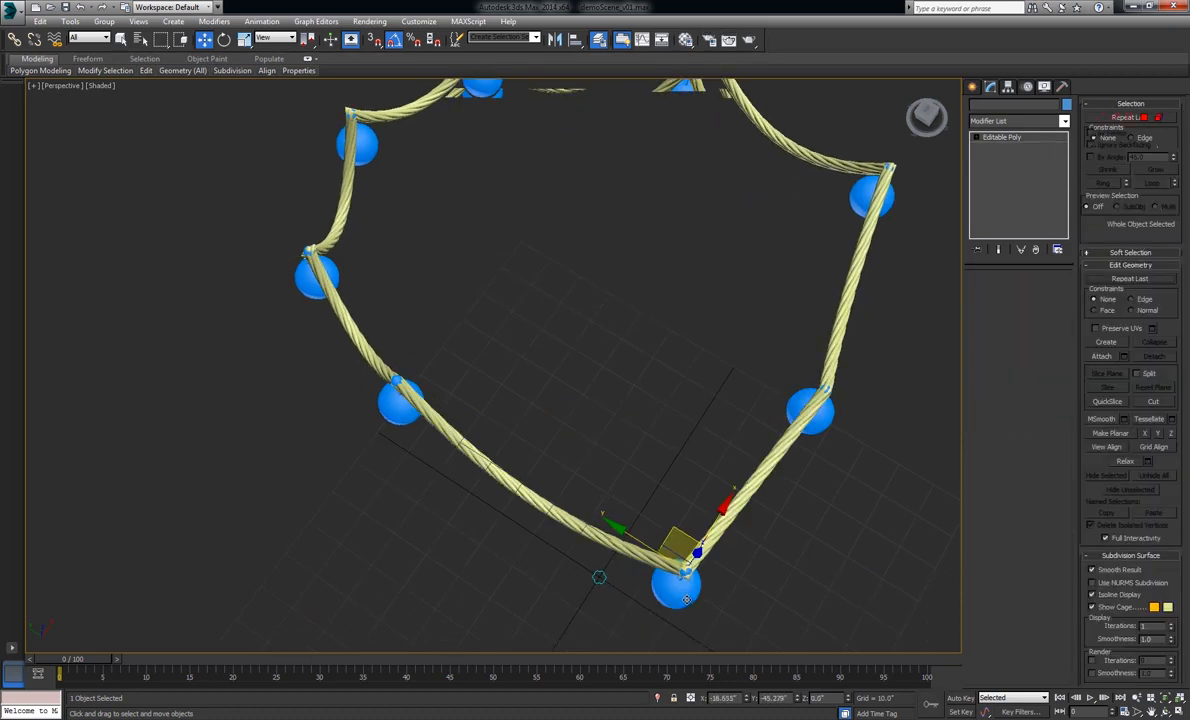
Step: Move the ornament spheres on the left and far sides of the ring outward to widen the garland loop
{"action": "left_click_drag", "start_coordinate": [400, 403], "coordinate": [308, 545]}
{"action": "middle_click_drag", "start_coordinate": [390, 314], "coordinate": [390, 399]}
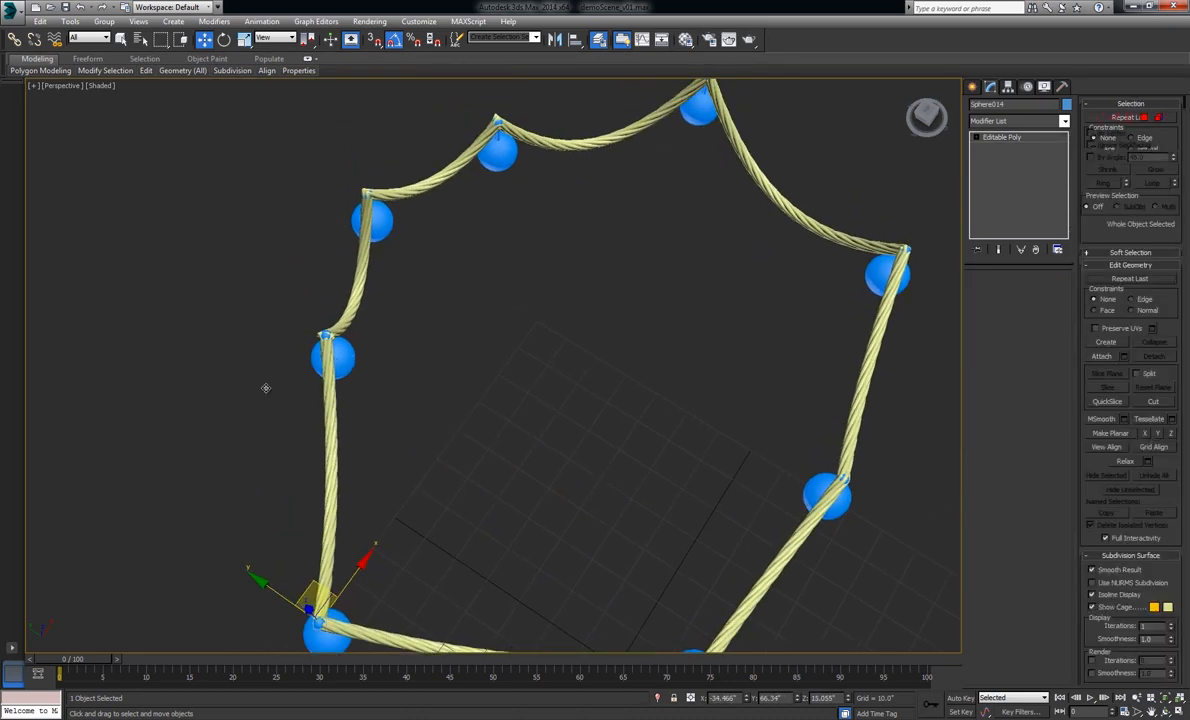
{"action": "left_click_drag", "start_coordinate": [333, 357], "coordinate": [220, 395]}
{"action": "left_click_drag", "start_coordinate": [372, 222], "coordinate": [307, 122]}
{"action": "left_click", "coordinate": [497, 165]}
{"action": "middle_click_drag", "start_coordinate": [497, 170], "coordinate": [490, 338], "text": "alt"}
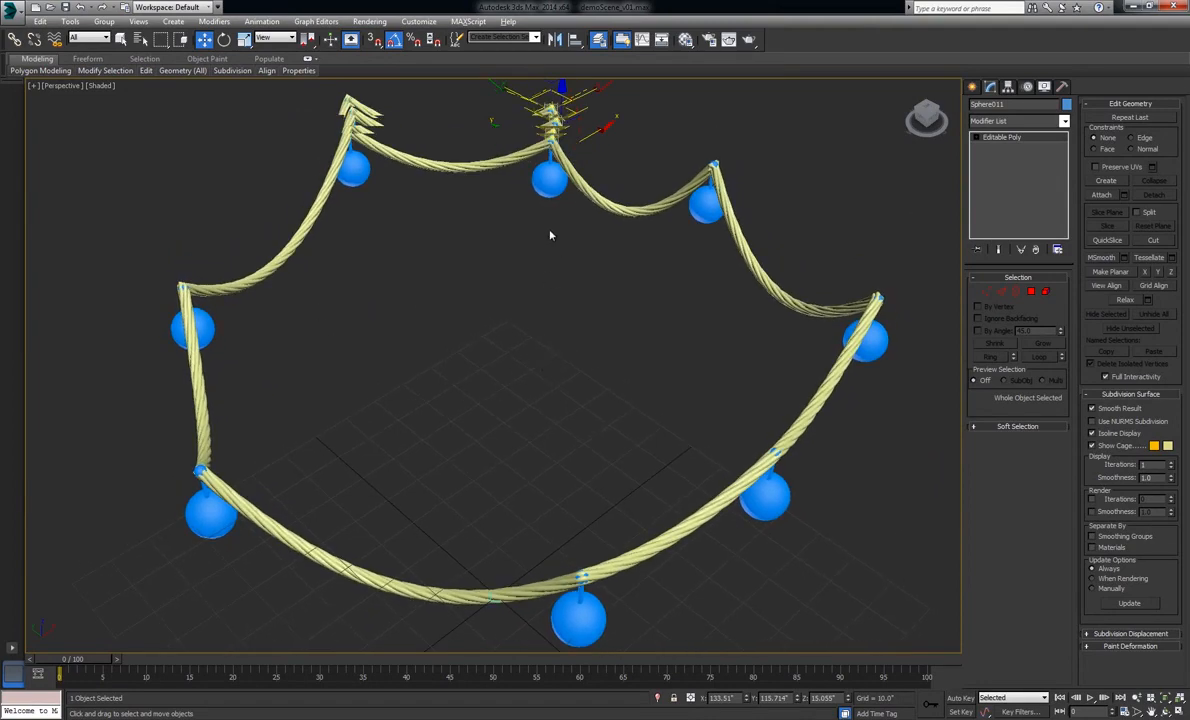
{"action": "middle_click_drag", "start_coordinate": [549, 235], "coordinate": [692, 202], "text": "alt"}
Step: Reset the Labyrinth spline's minimum and maximum Z draping to 0
{"action": "left_click", "coordinate": [767, 248]}
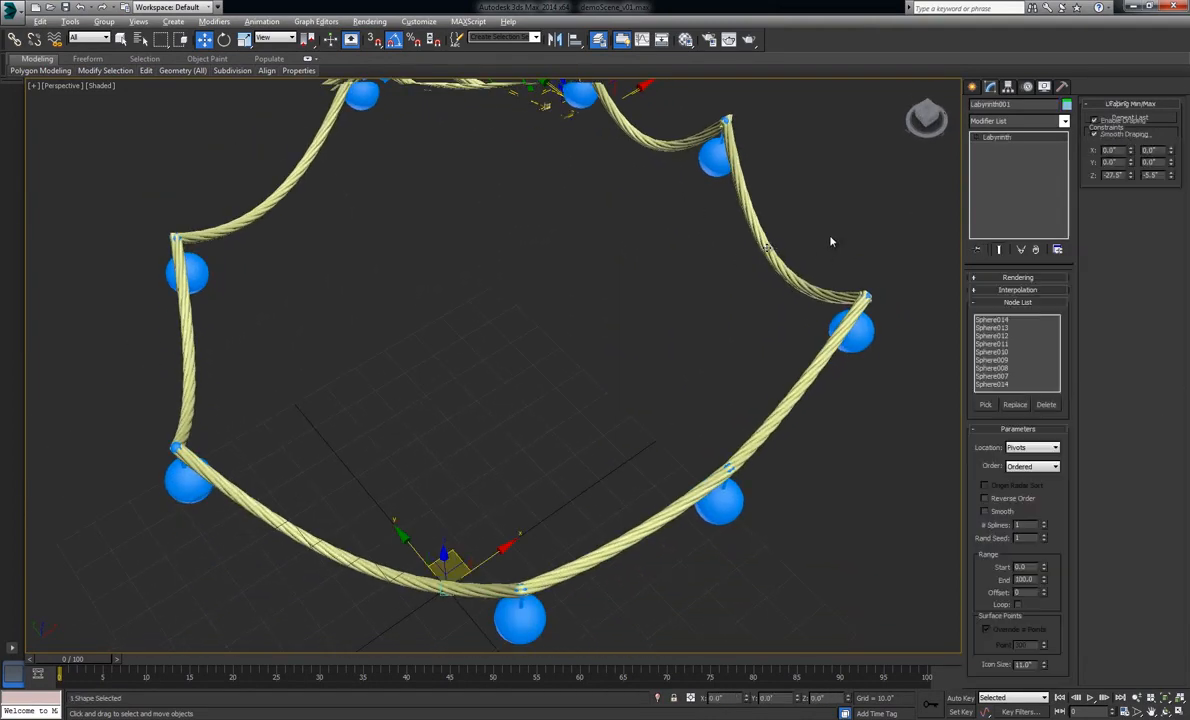
{"action": "middle_click_drag", "start_coordinate": [562, 310], "coordinate": [702, 427], "text": "alt"}
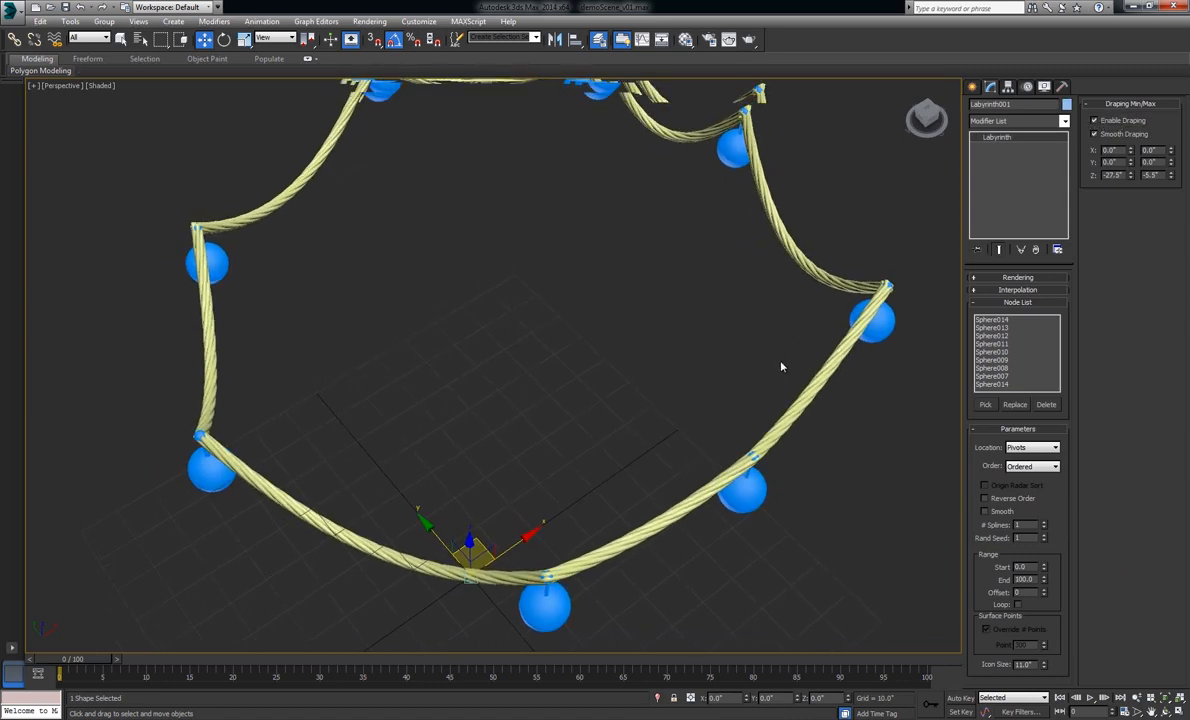
{"action": "middle_click_drag", "start_coordinate": [647, 557], "coordinate": [649, 523]}
{"action": "middle_click_drag", "start_coordinate": [889, 285], "coordinate": [880, 370]}
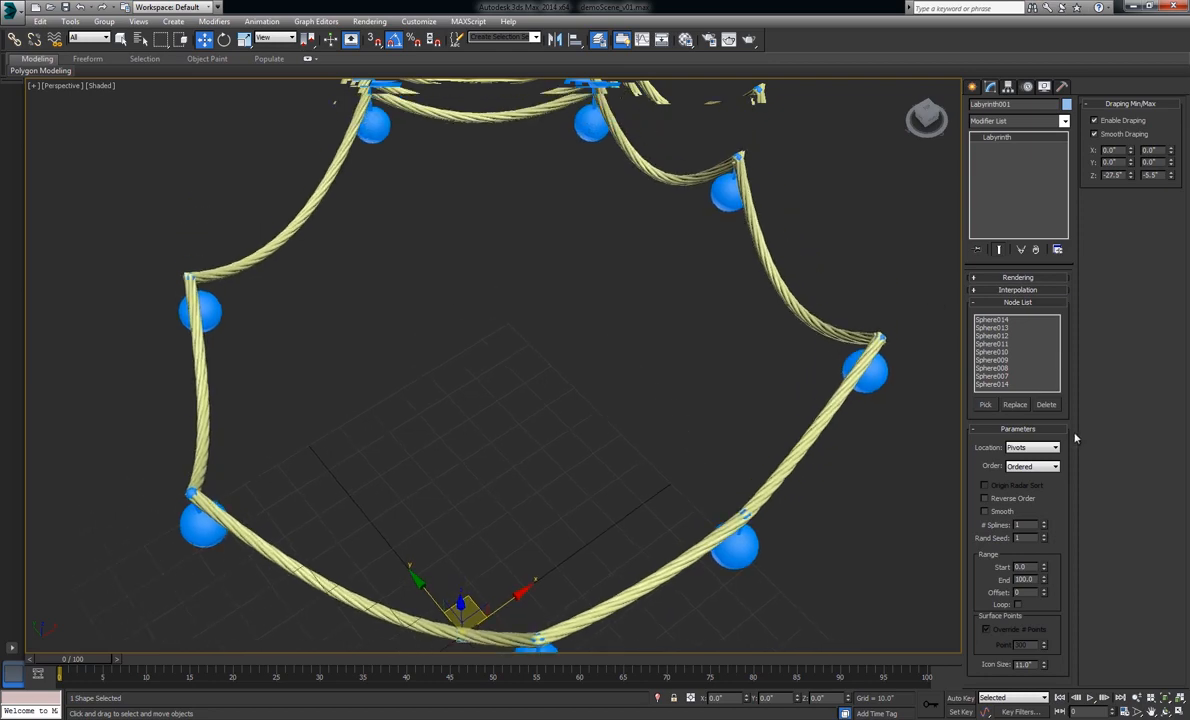
{"action": "left_click", "coordinate": [1016, 291]}
{"action": "left_click", "coordinate": [1018, 291]}
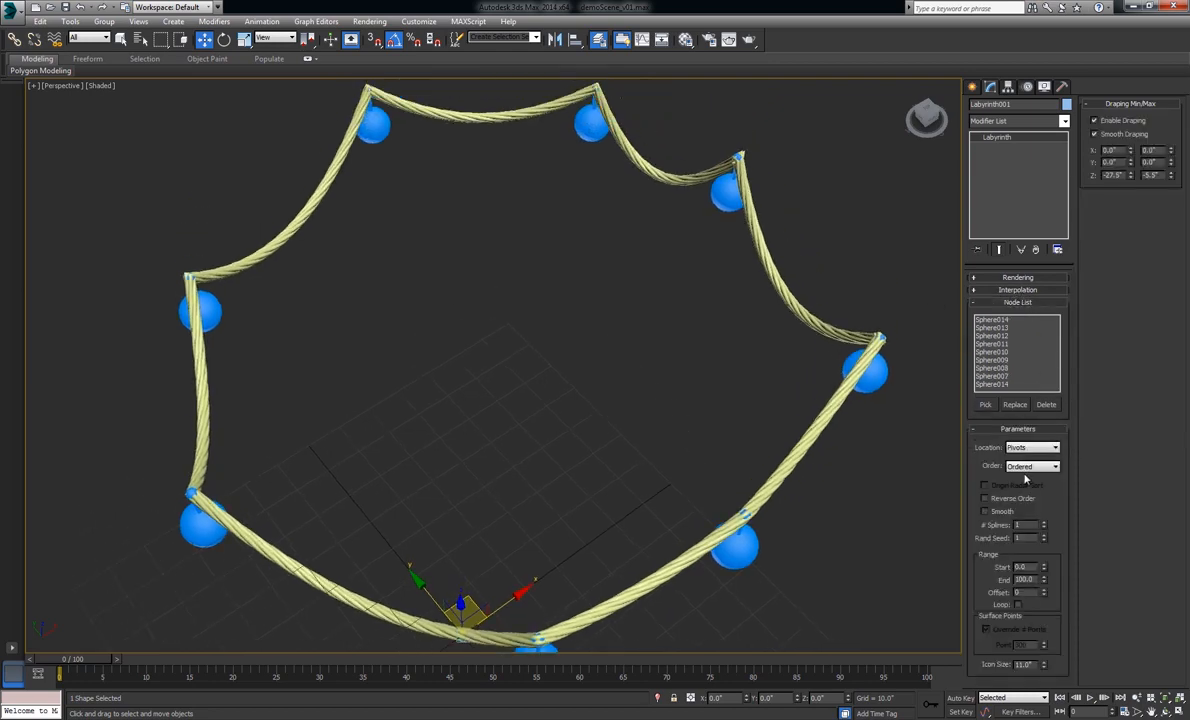
{"action": "right_click", "coordinate": [1172, 178]}
{"action": "middle_click_drag", "start_coordinate": [738, 490], "coordinate": [746, 406], "text": "alt"}
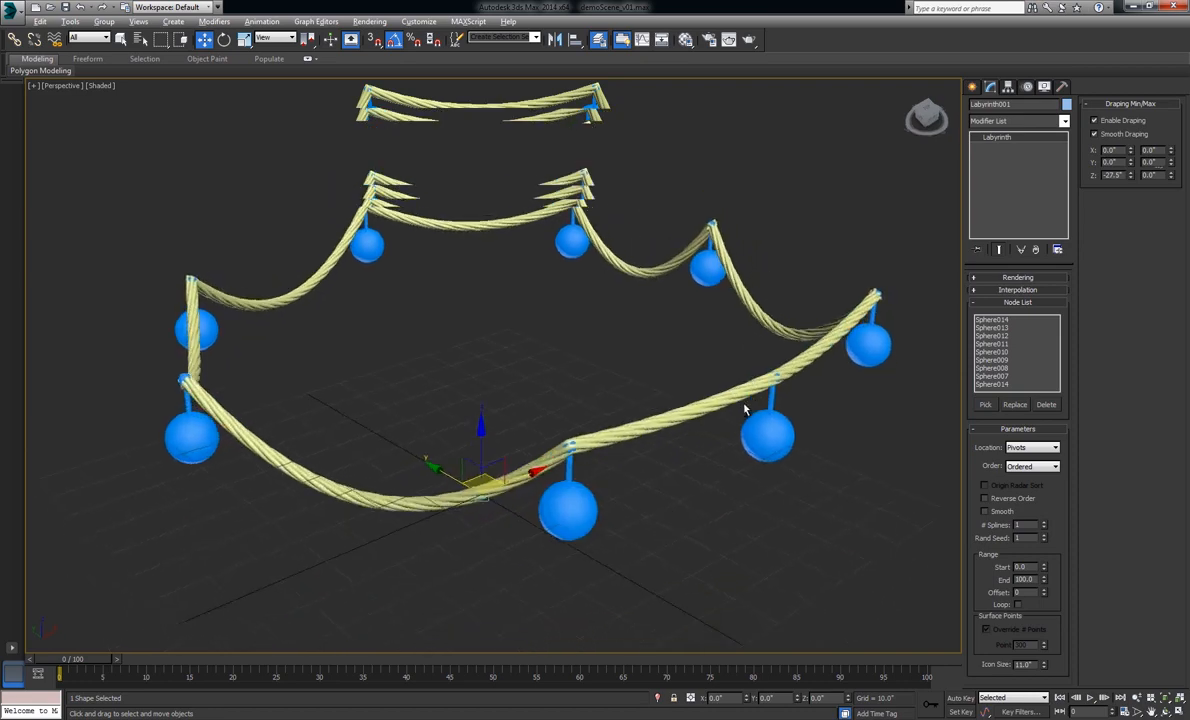
{"action": "right_click", "coordinate": [1130, 177]}
{"action": "middle_click_drag", "start_coordinate": [775, 338], "coordinate": [692, 361], "text": "alt"}
{"action": "middle_click_drag", "start_coordinate": [788, 390], "coordinate": [560, 530], "text": "alt"}
Step: Delete the twisted loft and hide all geometry, with the Labyrinth spline selected
{"action": "left_click", "coordinate": [545, 553]}
{"action": "left_click", "coordinate": [507, 508]}
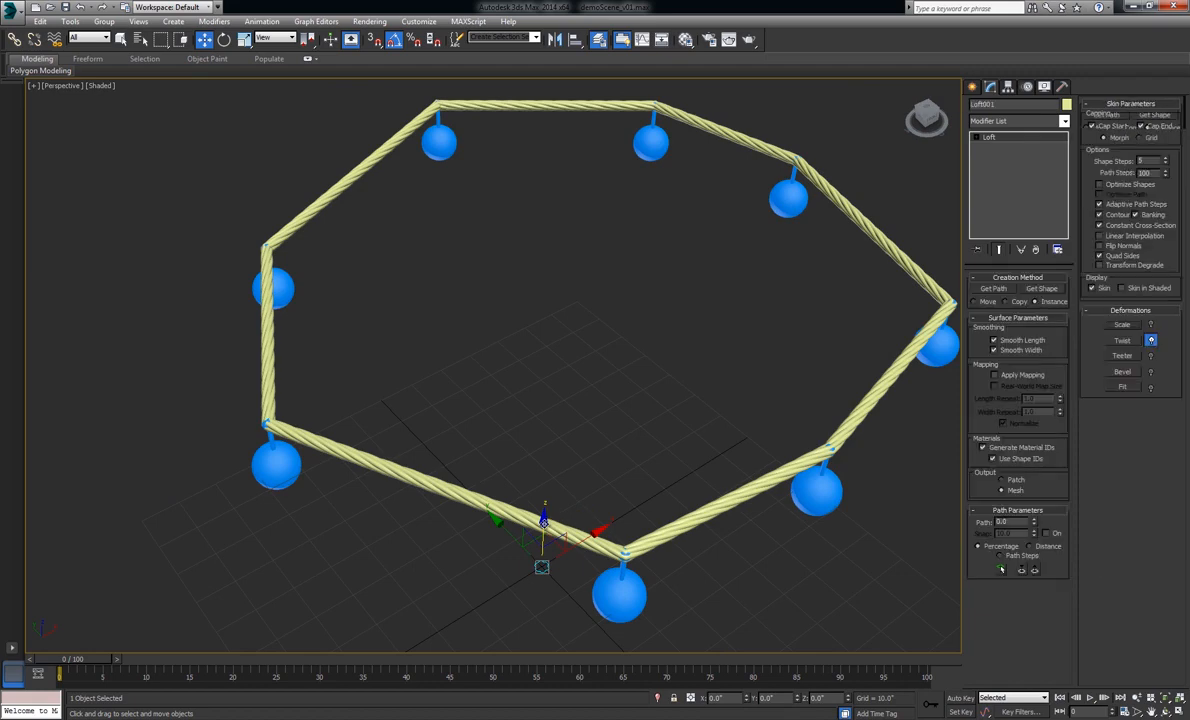
{"action": "key", "text": "Delete"}
{"action": "middle_click_drag", "start_coordinate": [672, 433], "coordinate": [678, 496], "text": "alt"}
{"action": "left_click", "coordinate": [695, 528]}
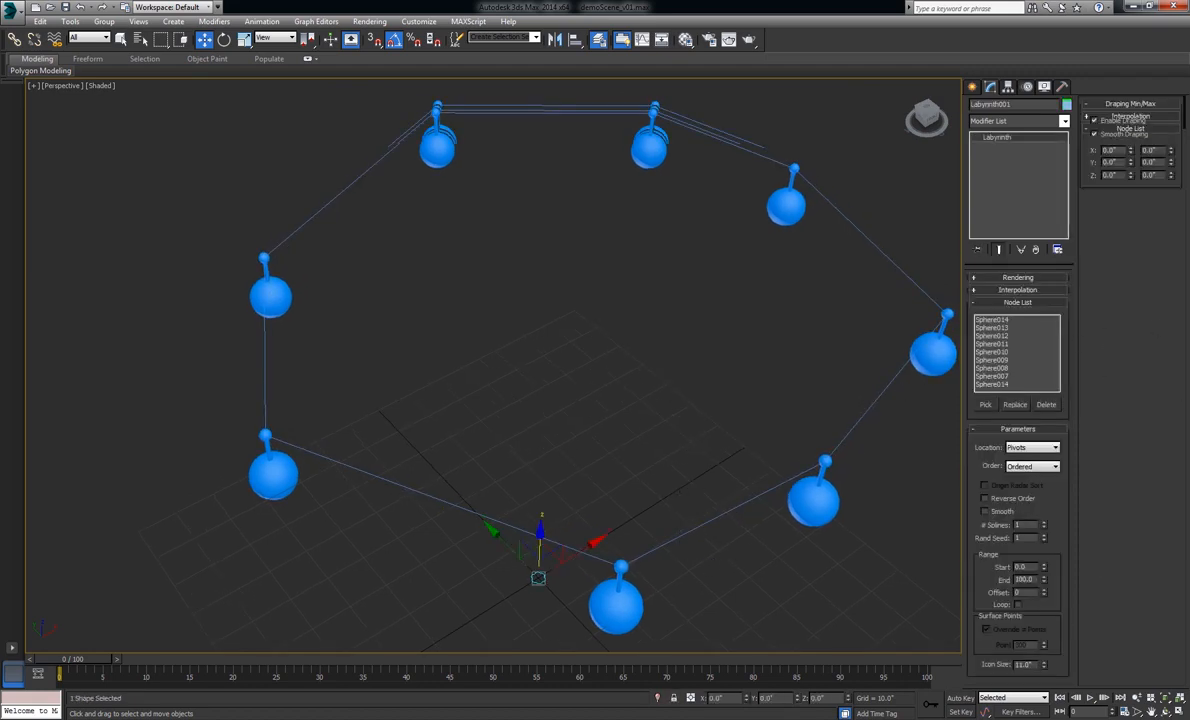
{"action": "key", "text": "shift+g"}
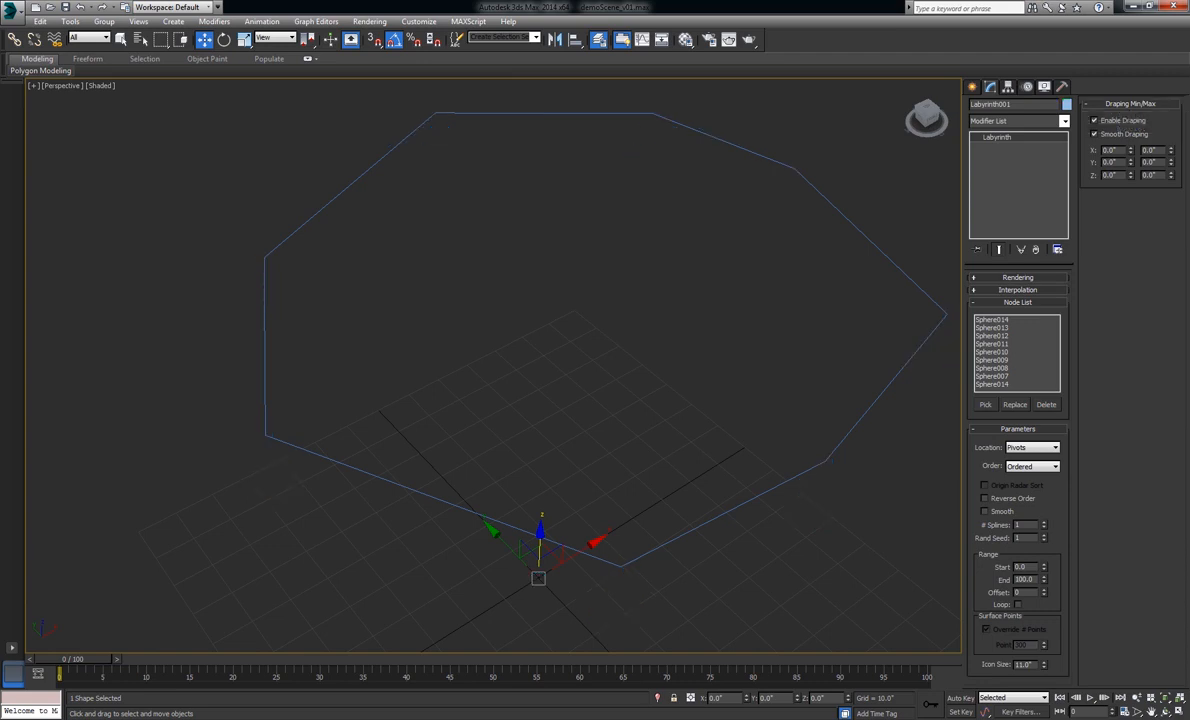
Step: Remove all the ornament spheres from the Labyrinth's Node List
{"action": "left_click", "coordinate": [1008, 320]}
{"action": "left_click", "coordinate": [1047, 405]}
{"action": "left_click", "coordinate": [1047, 405]}
{"action": "left_click", "coordinate": [1047, 405]}
{"action": "left_click", "coordinate": [1047, 405]}
{"action": "left_click", "coordinate": [1047, 405]}
{"action": "left_click", "coordinate": [1047, 405]}
{"action": "double_click", "coordinate": [1047, 405]}
{"action": "left_click", "coordinate": [1047, 405]}
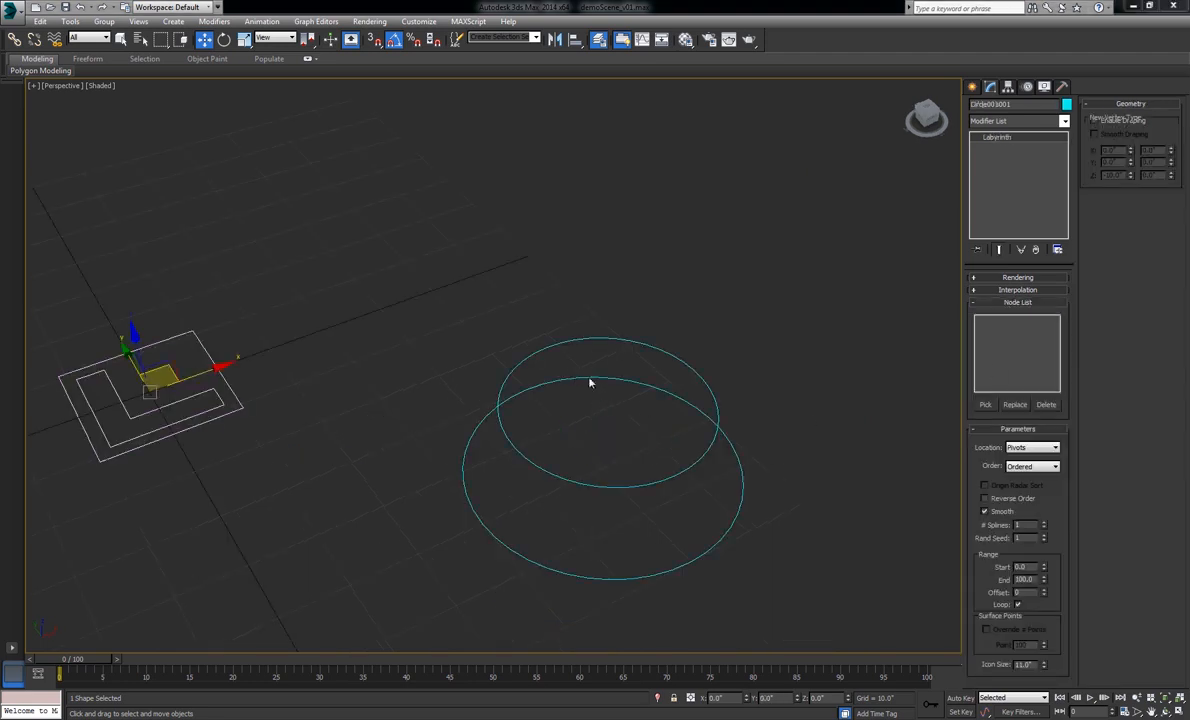
Step: Add the two-ring Circle001 shape to the Labyrinth's Node List and set the Location to Surface
{"action": "middle_click_drag", "start_coordinate": [590, 380], "coordinate": [605, 391]}
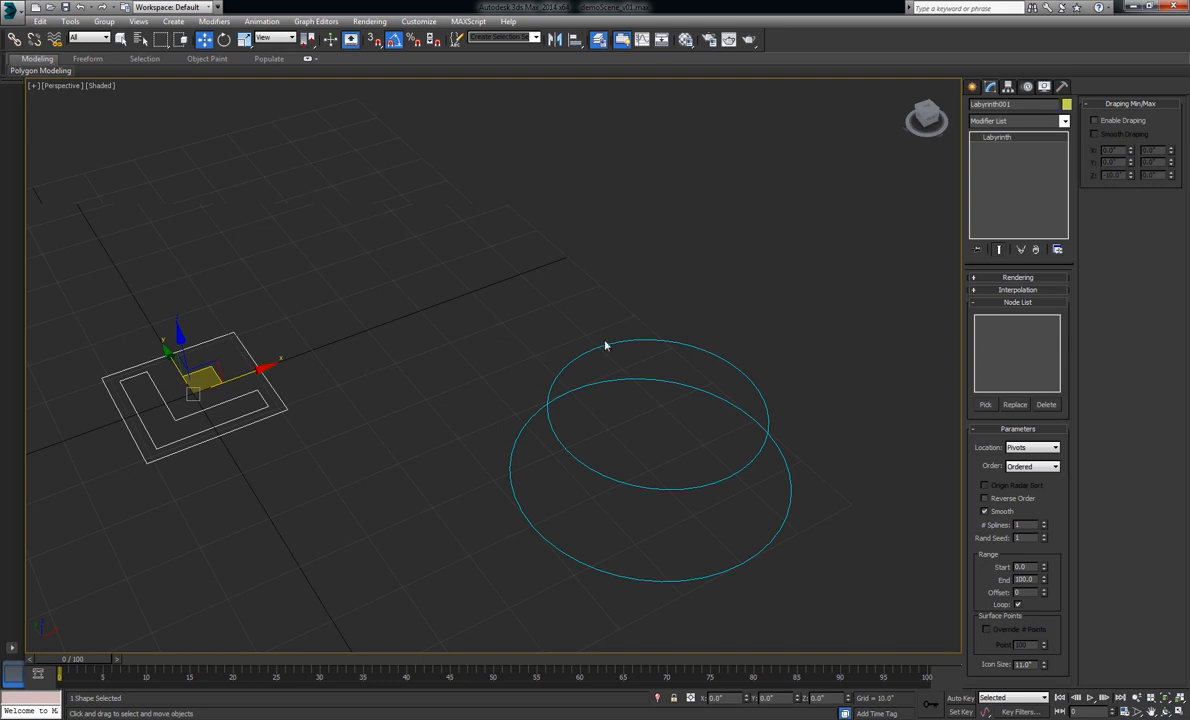
{"action": "middle_click_drag", "start_coordinate": [648, 469], "coordinate": [577, 422], "text": "alt"}
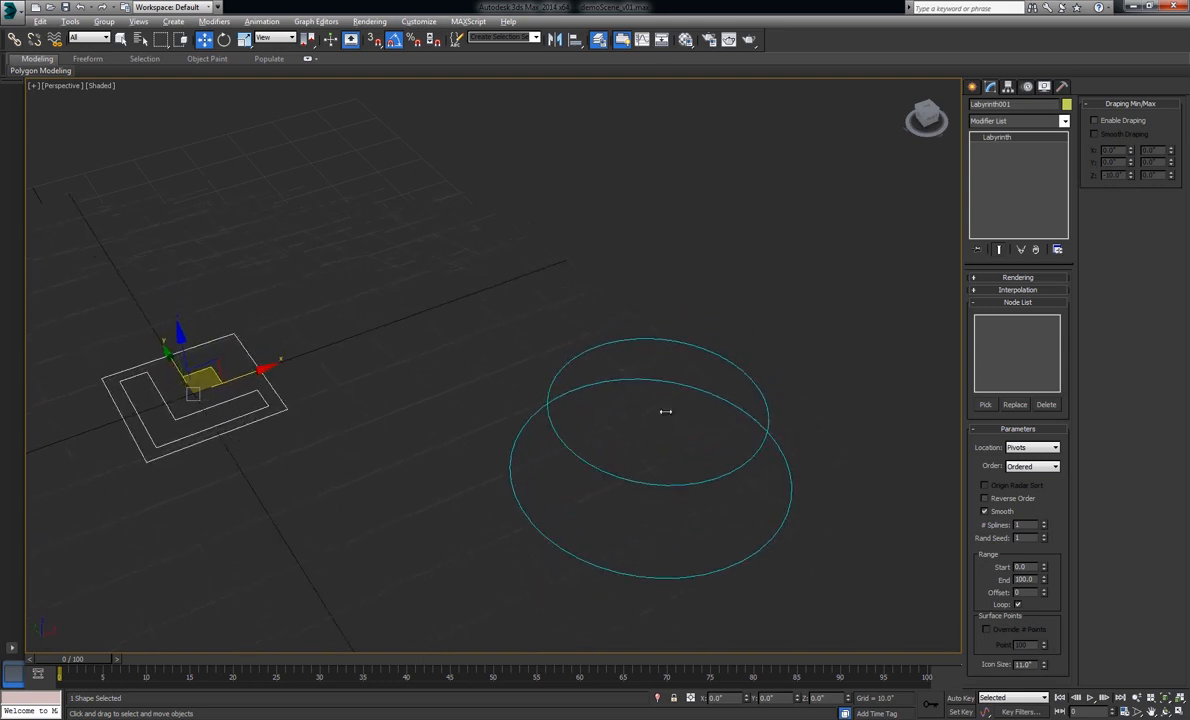
{"action": "left_click", "coordinate": [986, 404]}
{"action": "left_click", "coordinate": [717, 358]}
{"action": "middle_click_drag", "start_coordinate": [717, 353], "coordinate": [860, 420], "text": "alt"}
{"action": "left_click", "coordinate": [1032, 447]}
{"action": "left_click", "coordinate": [1025, 481]}
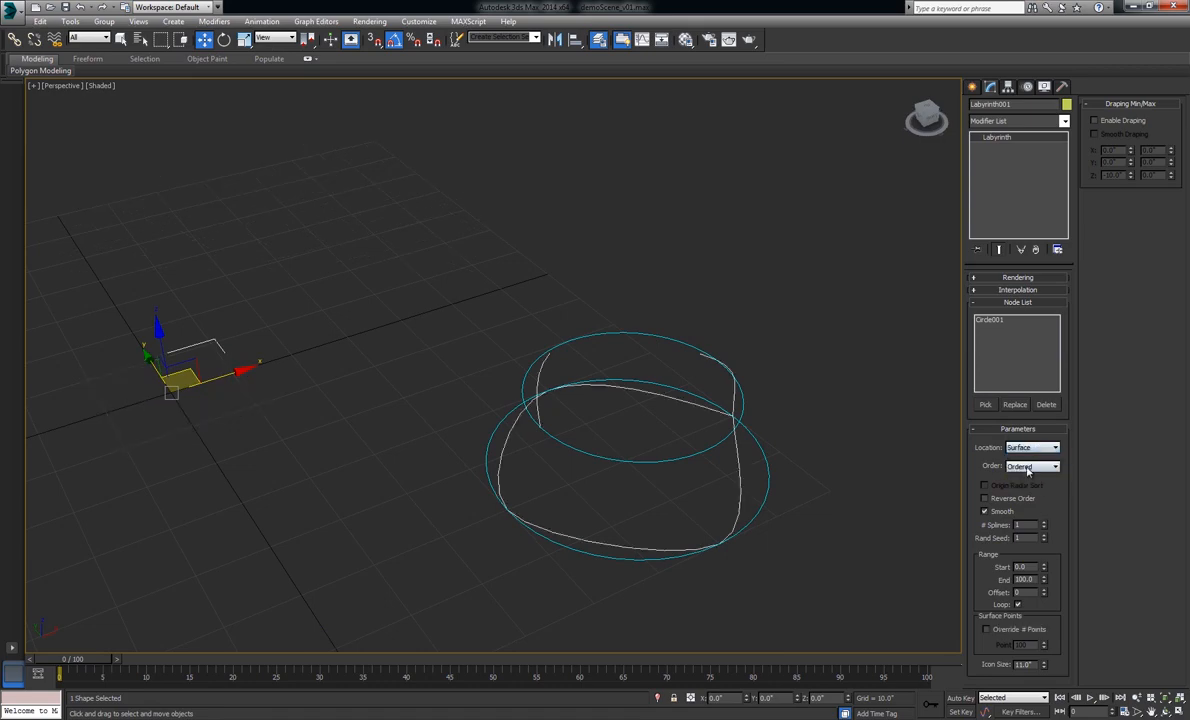
{"action": "middle_click_drag", "start_coordinate": [600, 380], "coordinate": [584, 417], "text": "alt"}
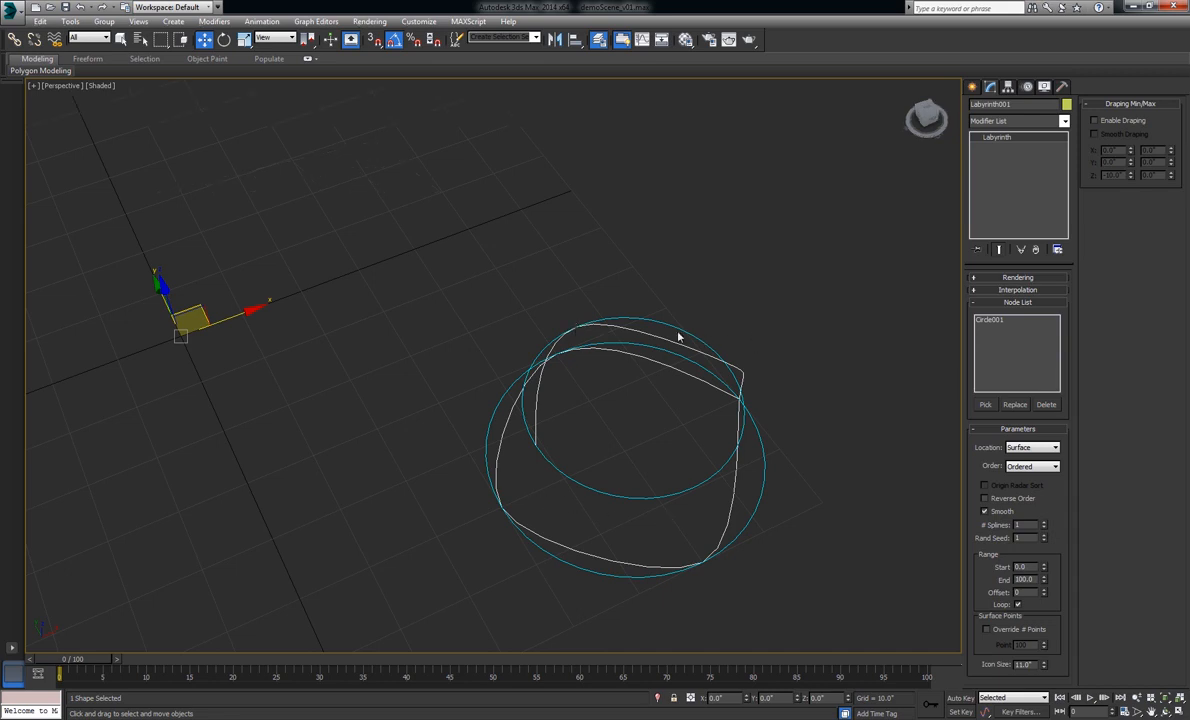
{"action": "middle_click_drag", "start_coordinate": [664, 398], "coordinate": [666, 386], "text": "alt"}
Step: Override the number of surface points and set it to 50
{"action": "left_click", "coordinate": [1010, 630]}
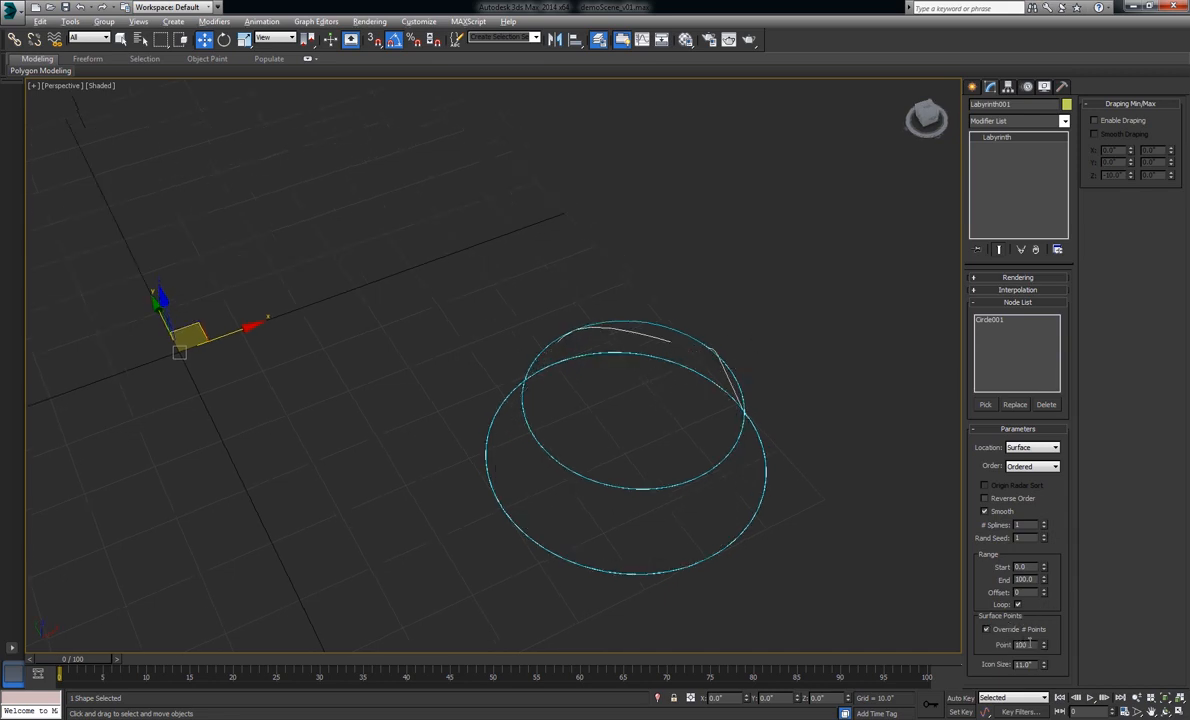
{"action": "type", "text": "20"}
{"action": "key", "text": "Return"}
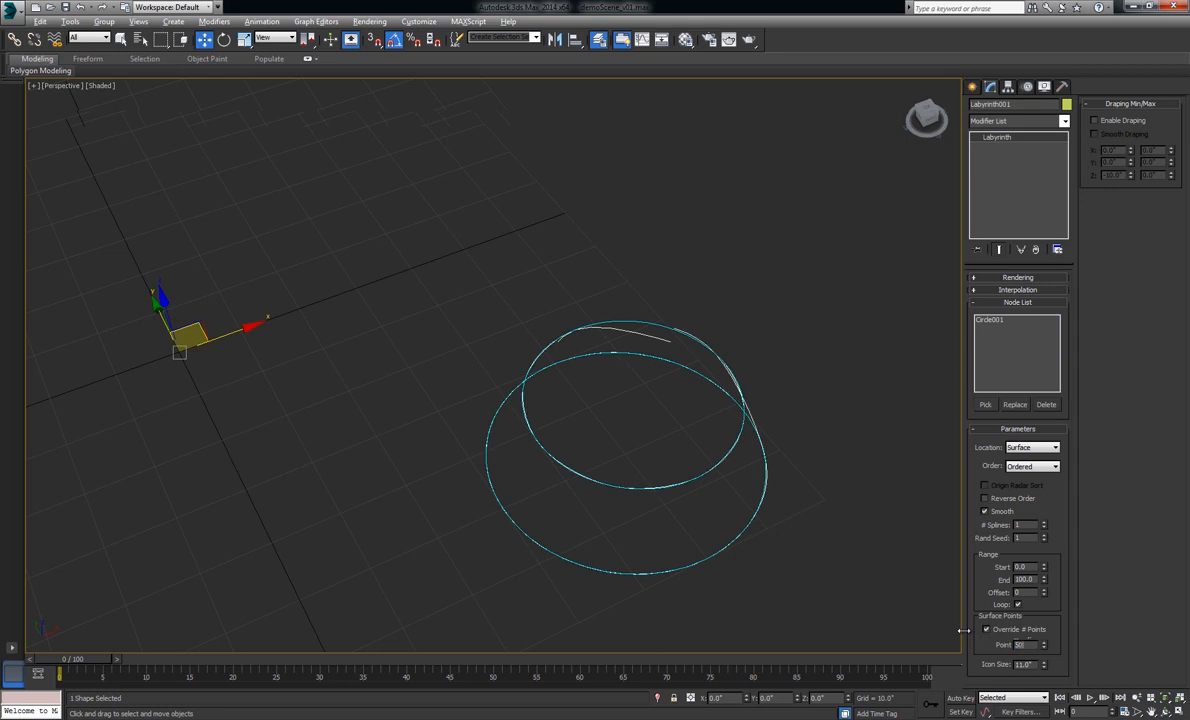
Step: Enable draping with Smooth Draping on the Labyrinth spline and turn off its Smooth option
{"action": "left_click", "coordinate": [1094, 121]}
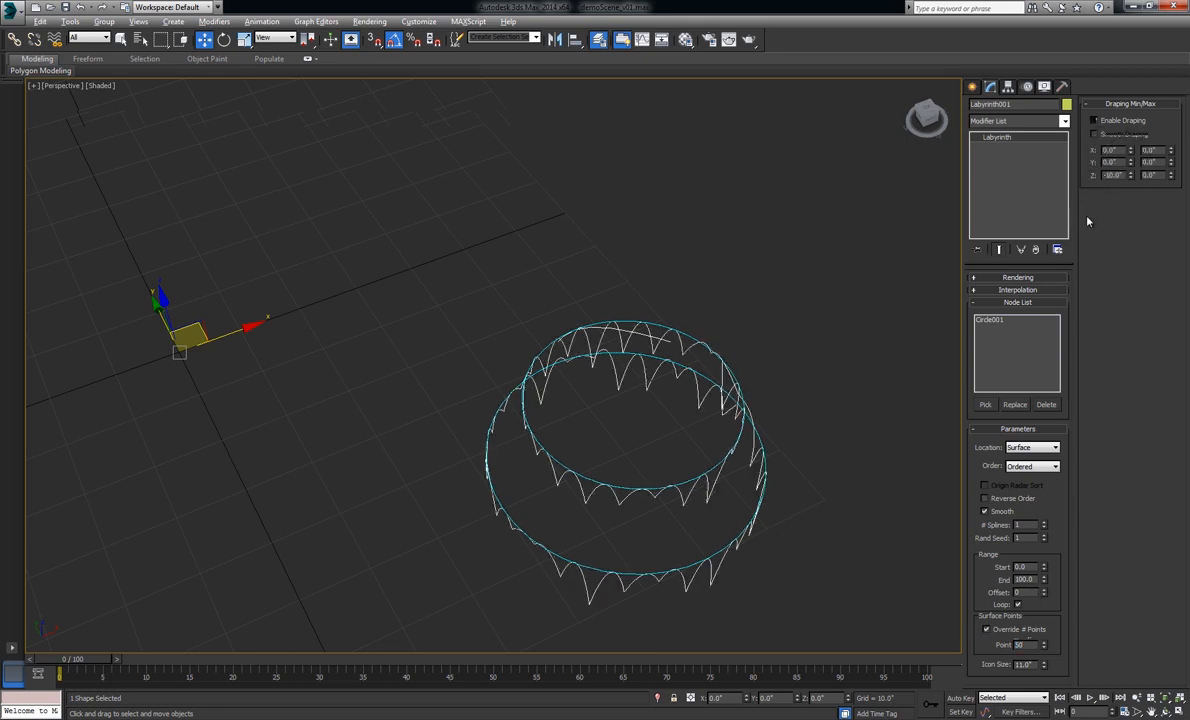
{"action": "left_click", "coordinate": [985, 511]}
{"action": "left_click", "coordinate": [1120, 135]}
Step: Set the Z draping range to a minimum of -3.5" and a maximum of -1.0"
{"action": "middle_click_drag", "start_coordinate": [855, 372], "coordinate": [745, 418], "text": "alt"}
{"action": "left_click_drag", "start_coordinate": [1172, 178], "coordinate": [1131, 167]}
{"action": "middle_click_drag", "start_coordinate": [765, 391], "coordinate": [792, 380]}
{"action": "scroll", "coordinate": [712, 363], "scroll_direction": "up", "scroll_amount": 2}
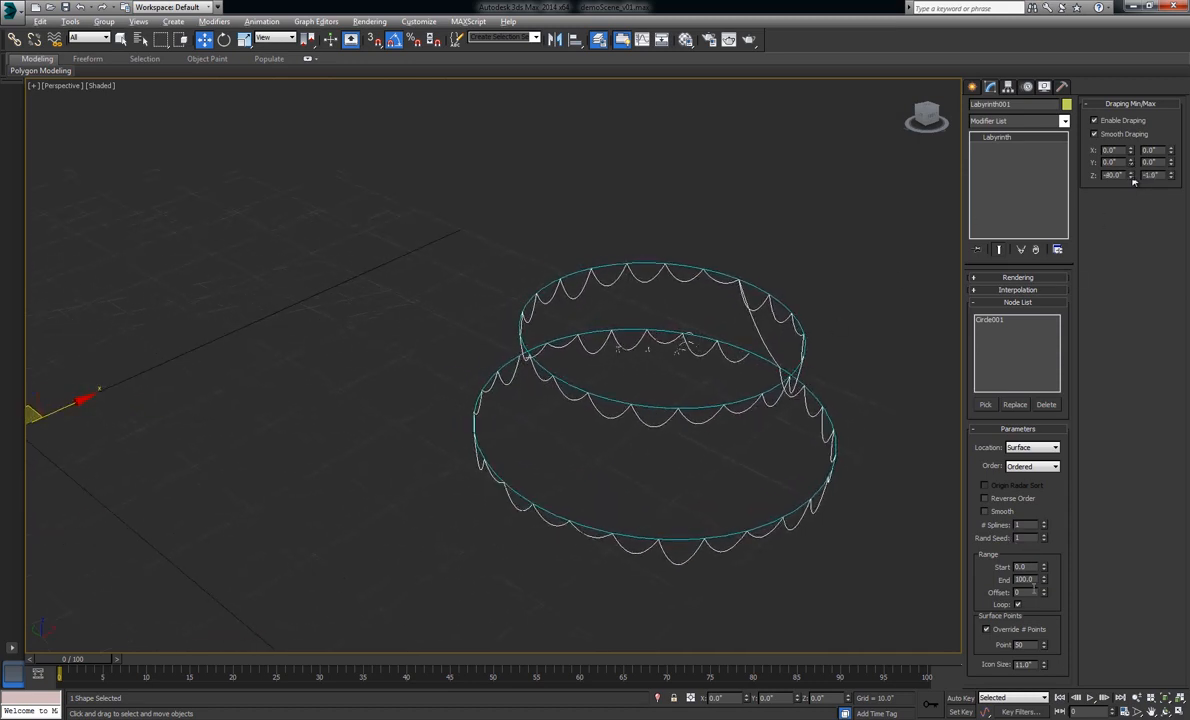
Step: Raise the Labyrinth's range Offset to 9 with Loop enabled
{"action": "left_click", "coordinate": [1044, 591]}
{"action": "left_click", "coordinate": [1044, 591]}
{"action": "left_click", "coordinate": [1044, 591]}
{"action": "left_click", "coordinate": [1044, 591]}
{"action": "left_click", "coordinate": [1044, 591]}
{"action": "left_click", "coordinate": [1044, 591]}
{"action": "left_click", "coordinate": [1044, 591]}
{"action": "left_click", "coordinate": [1044, 591]}
{"action": "left_click", "coordinate": [1044, 594]}
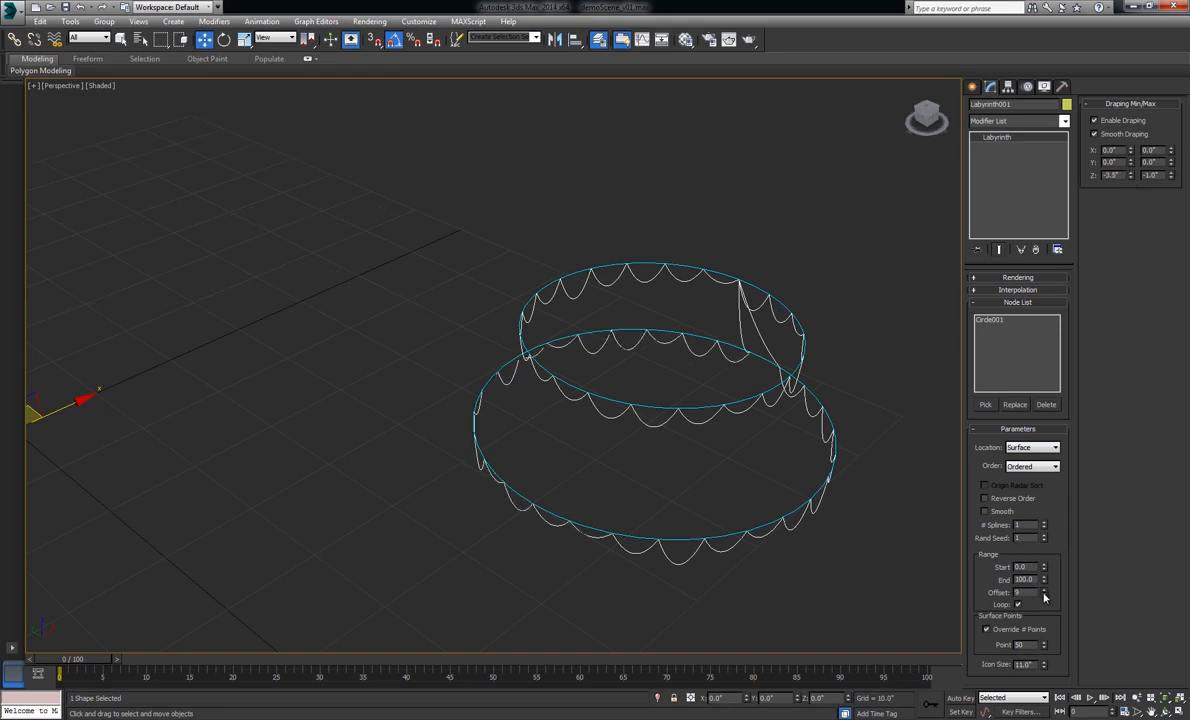
Step: Turn off Loop and raise the range Offset to 50
{"action": "left_click_drag", "start_coordinate": [1044, 594], "coordinate": [1043, 593]}
{"action": "right_click", "coordinate": [1044, 592]}
{"action": "left_click", "coordinate": [1044, 592]}
{"action": "left_click_drag", "start_coordinate": [1044, 594], "coordinate": [1044, 594]}
{"action": "scroll", "coordinate": [795, 425], "scroll_direction": "down", "scroll_amount": 5}
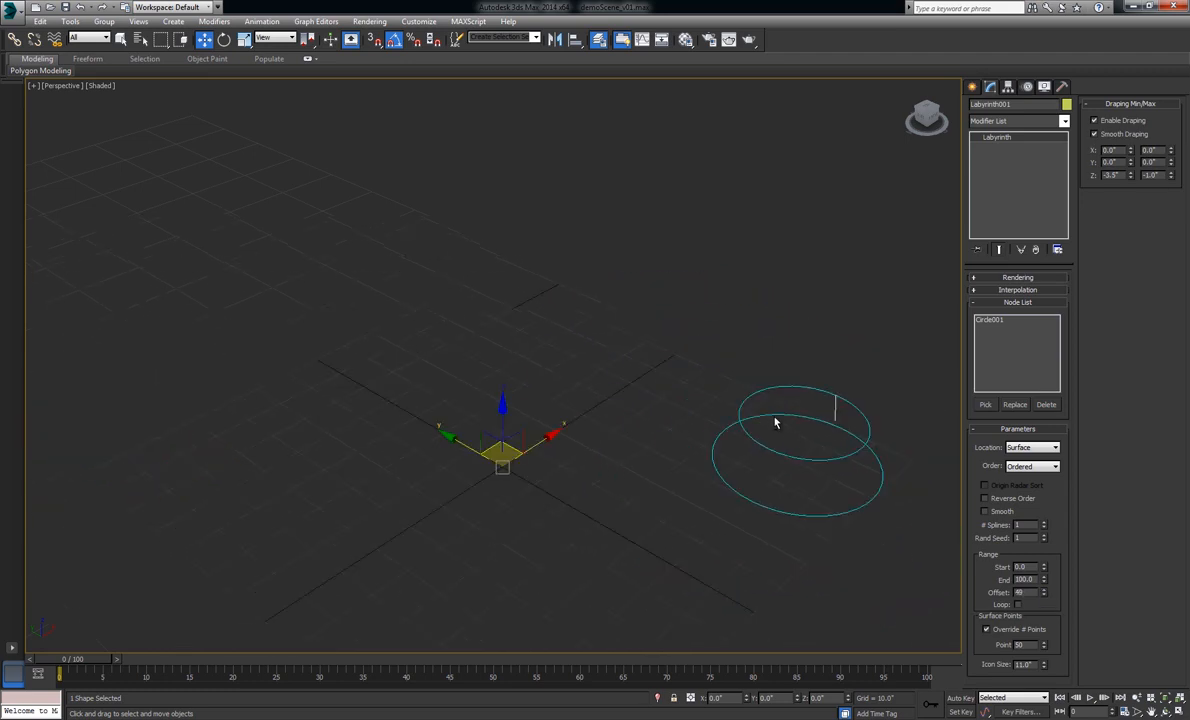
{"action": "middle_click_drag", "start_coordinate": [709, 417], "coordinate": [709, 442]}
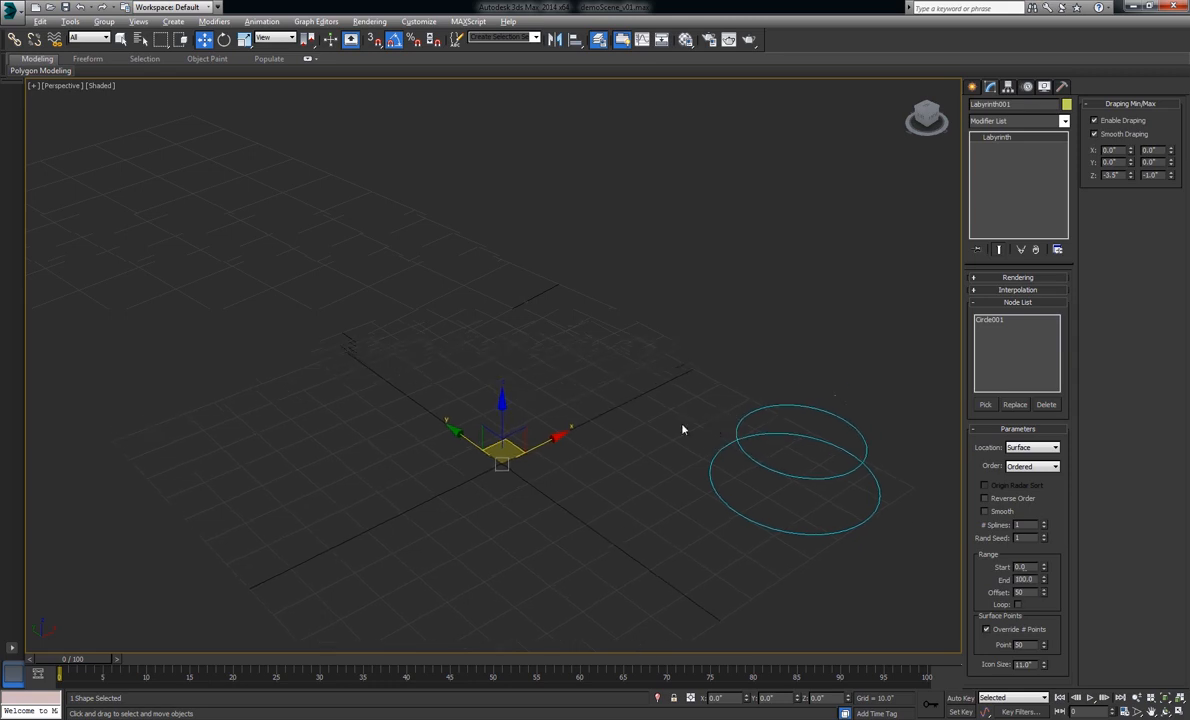
Step: Delete Circle001 from the Node List and scrub the particle animation to frame 85
{"action": "left_click", "coordinate": [995, 322]}
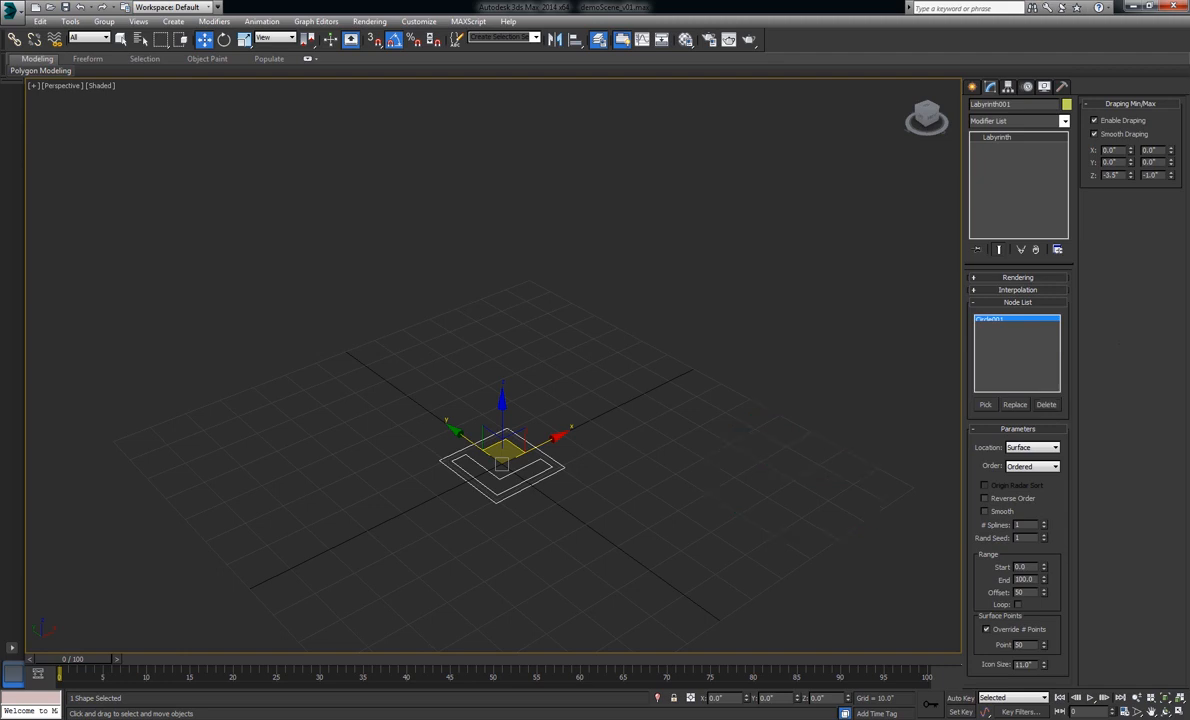
{"action": "middle_click_drag", "start_coordinate": [624, 404], "coordinate": [630, 351]}
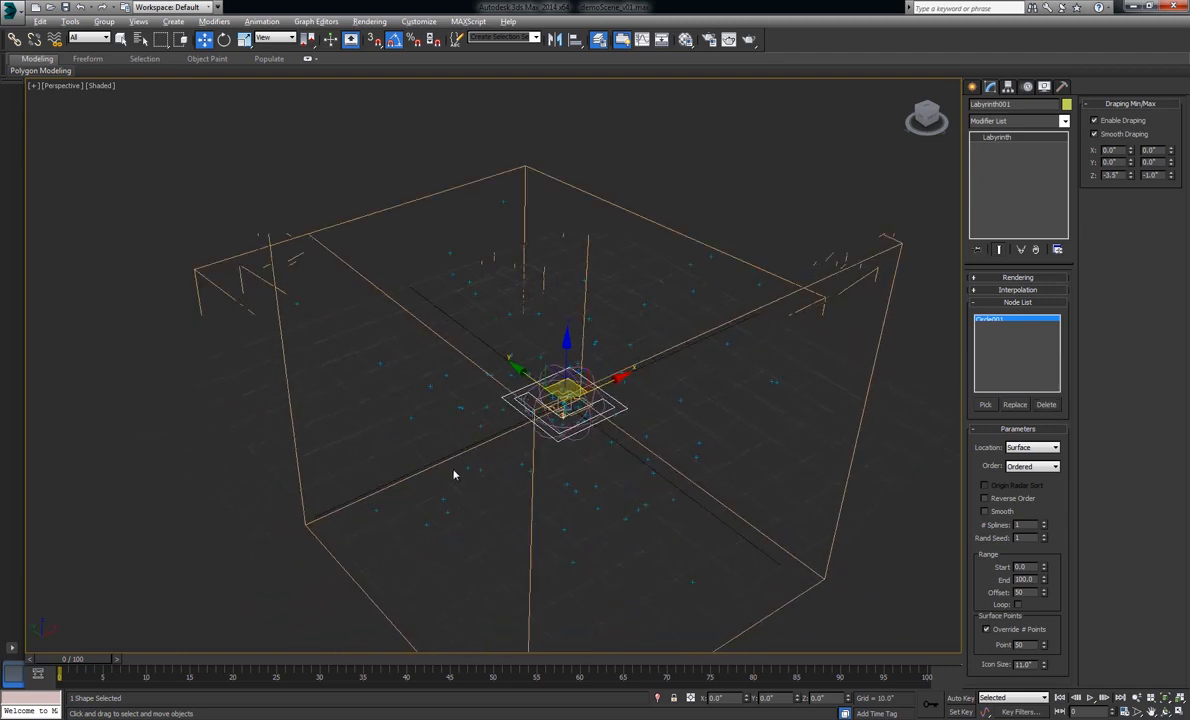
{"action": "left_click_drag", "start_coordinate": [62, 660], "coordinate": [964, 650]}
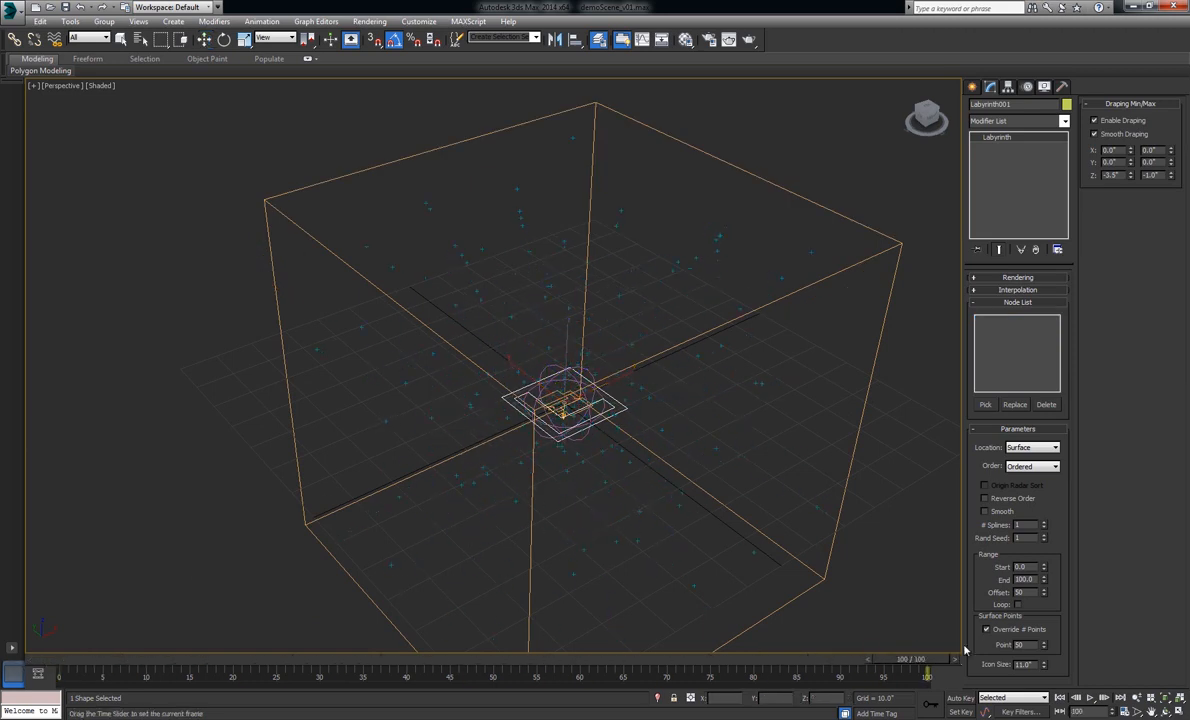
{"action": "left_click_drag", "start_coordinate": [1108, 661], "coordinate": [784, 591]}
{"action": "key", "text": "w"}
Step: Add the PF Source 001 particle system to the Node List and set the Location to Verts
{"action": "left_click", "coordinate": [985, 404]}
{"action": "left_click", "coordinate": [683, 188]}
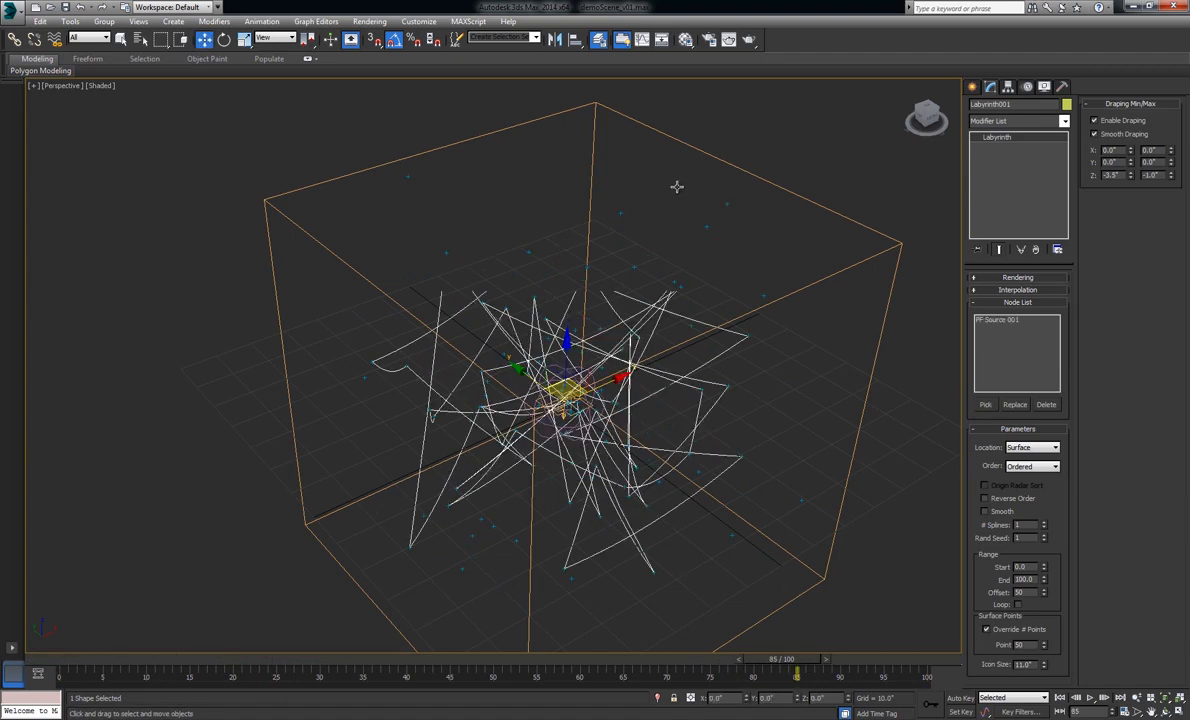
{"action": "left_click", "coordinate": [1030, 447]}
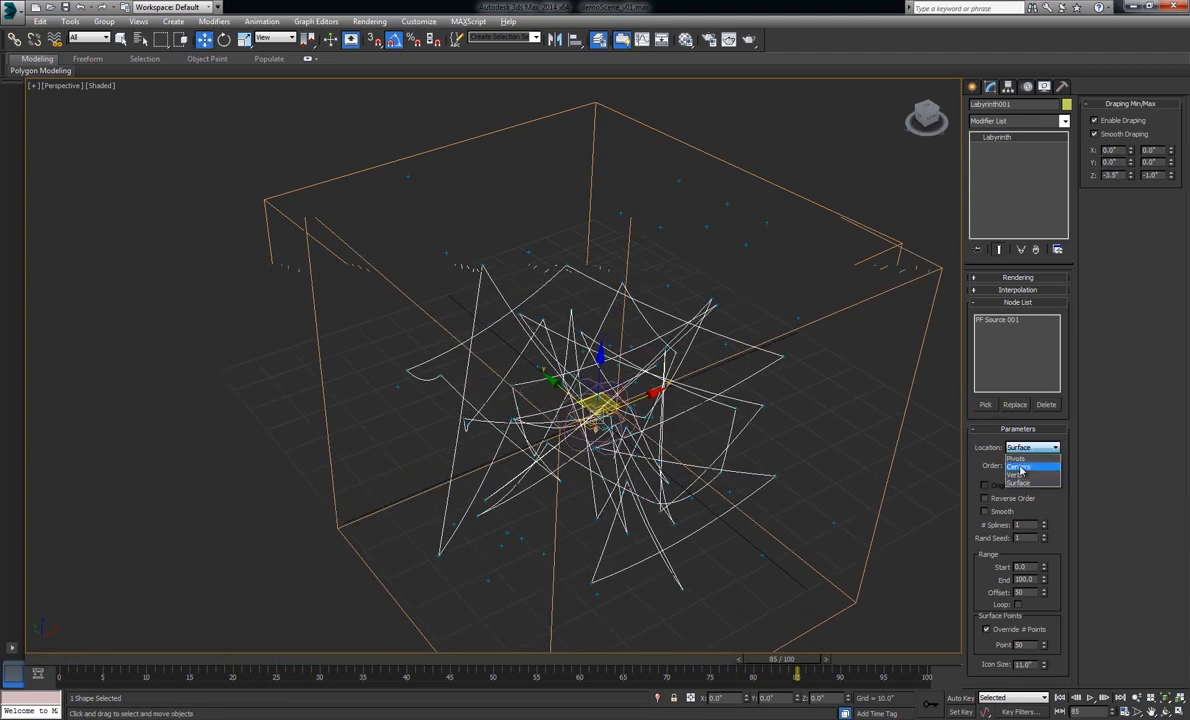
{"action": "left_click", "coordinate": [1018, 458]}
{"action": "left_click", "coordinate": [1033, 447]}
{"action": "left_click", "coordinate": [1033, 477]}
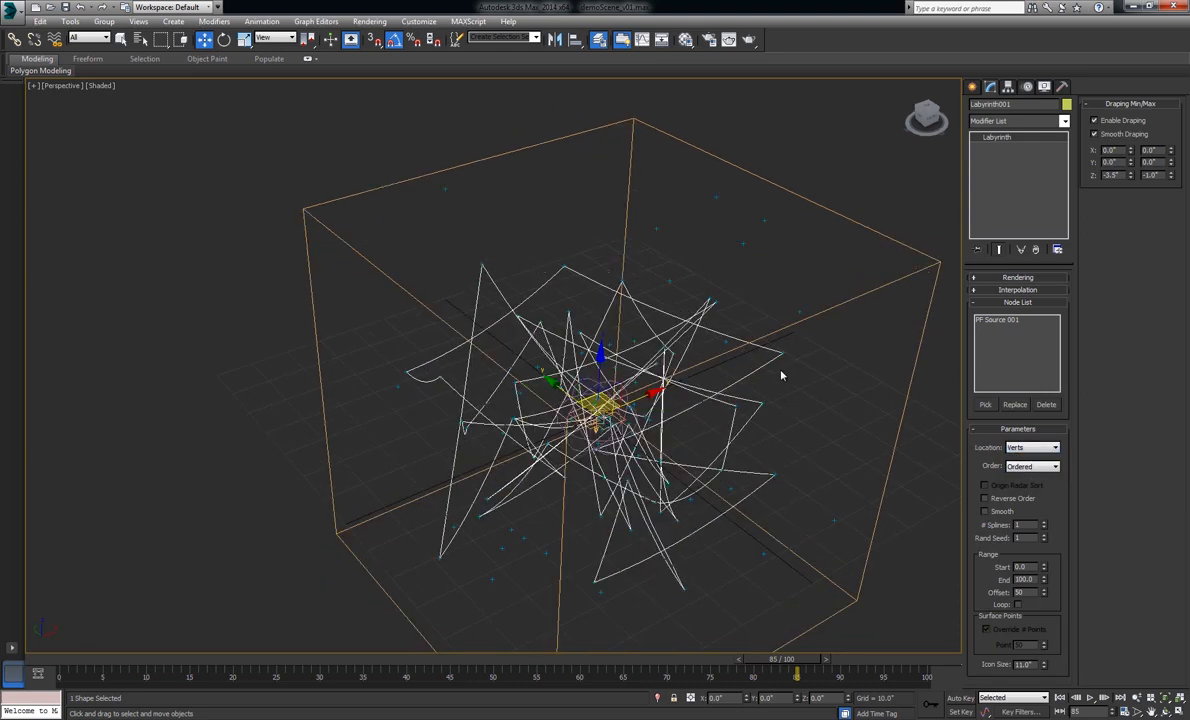
Step: Reset the range Offset to 0 and play the animation to preview the spline following the particles
{"action": "mouse_move", "coordinate": [781, 374]}
{"action": "middle_mouse_down", "text": "alt"}
{"action": "mouse_move", "coordinate": [741, 367]}
{"action": "mouse_move", "coordinate": [772, 369]}
{"action": "middle_mouse_up", "text": "alt"}
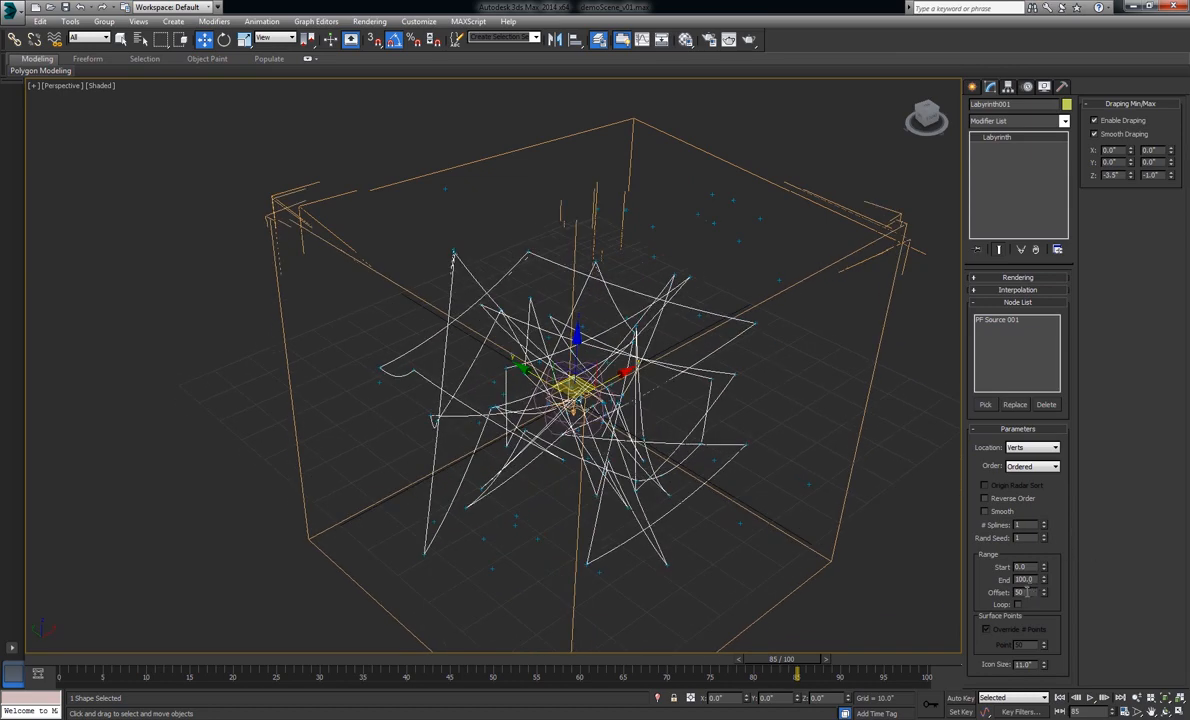
{"action": "right_click", "coordinate": [1044, 595]}
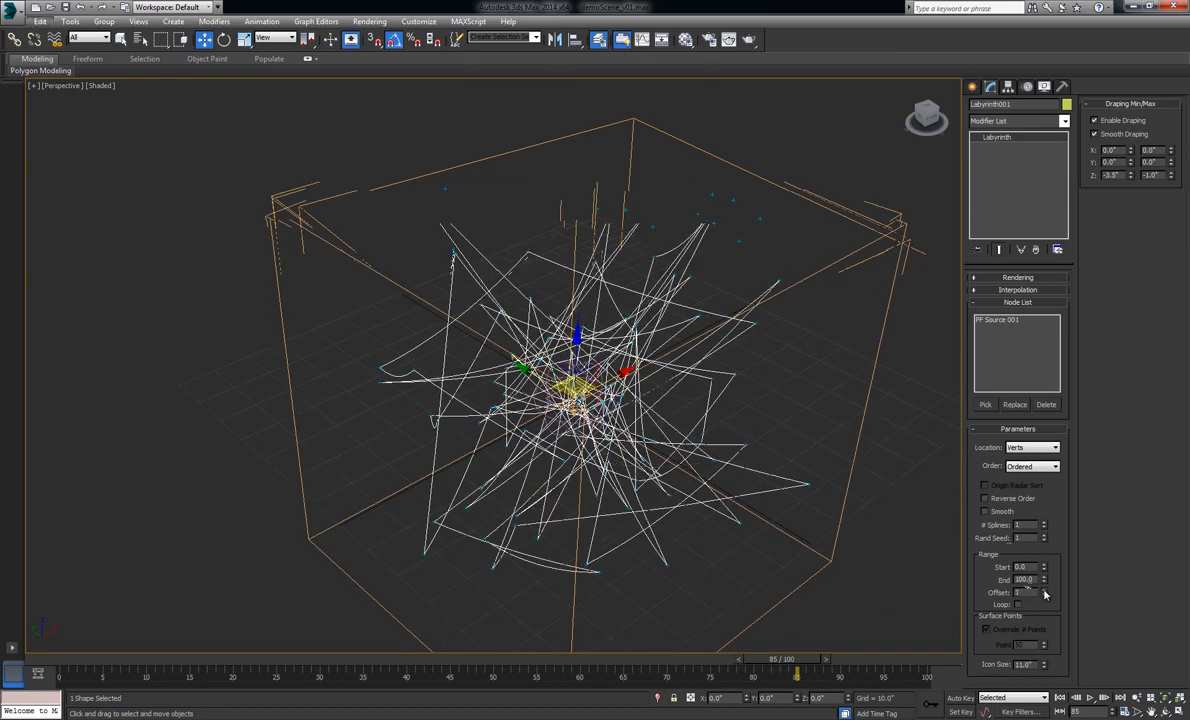
{"action": "left_click", "coordinate": [1092, 698]}
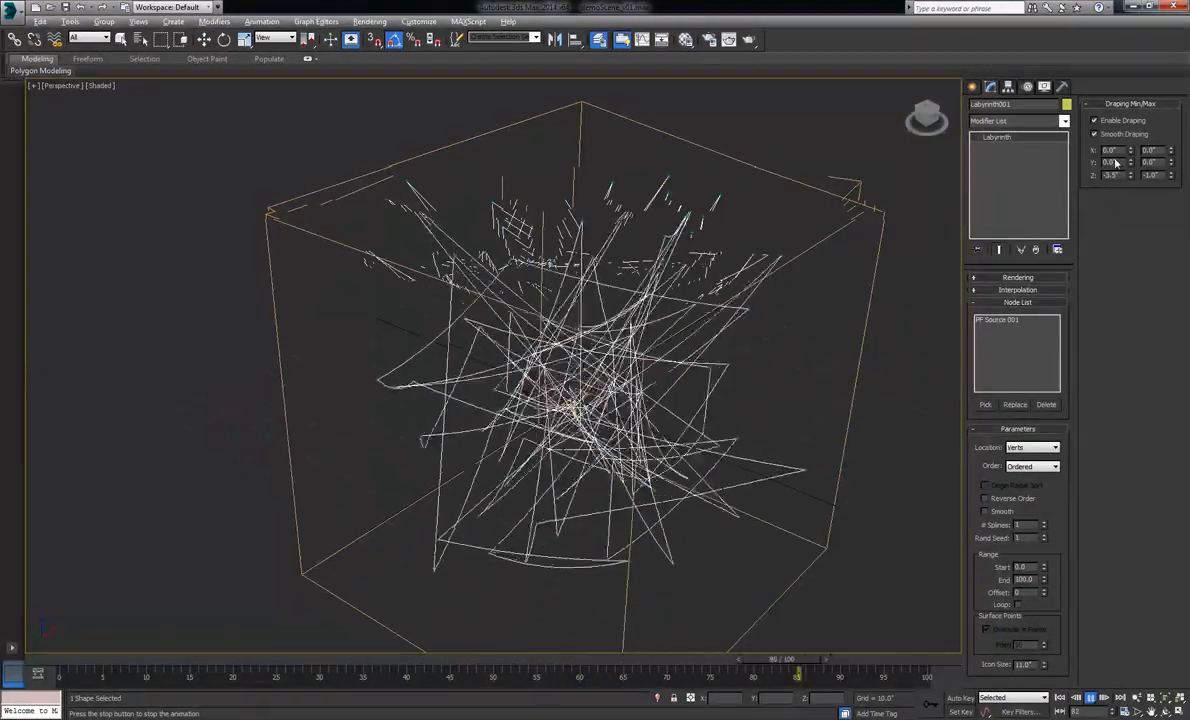
Step: Set the Z draping minimum to -11.0" and maximum to -16.5", and turn off Smooth Draping
{"action": "left_click_drag", "start_coordinate": [1171, 176], "coordinate": [1132, 188]}
{"action": "middle_click_drag", "start_coordinate": [850, 400], "coordinate": [729, 360], "text": "alt"}
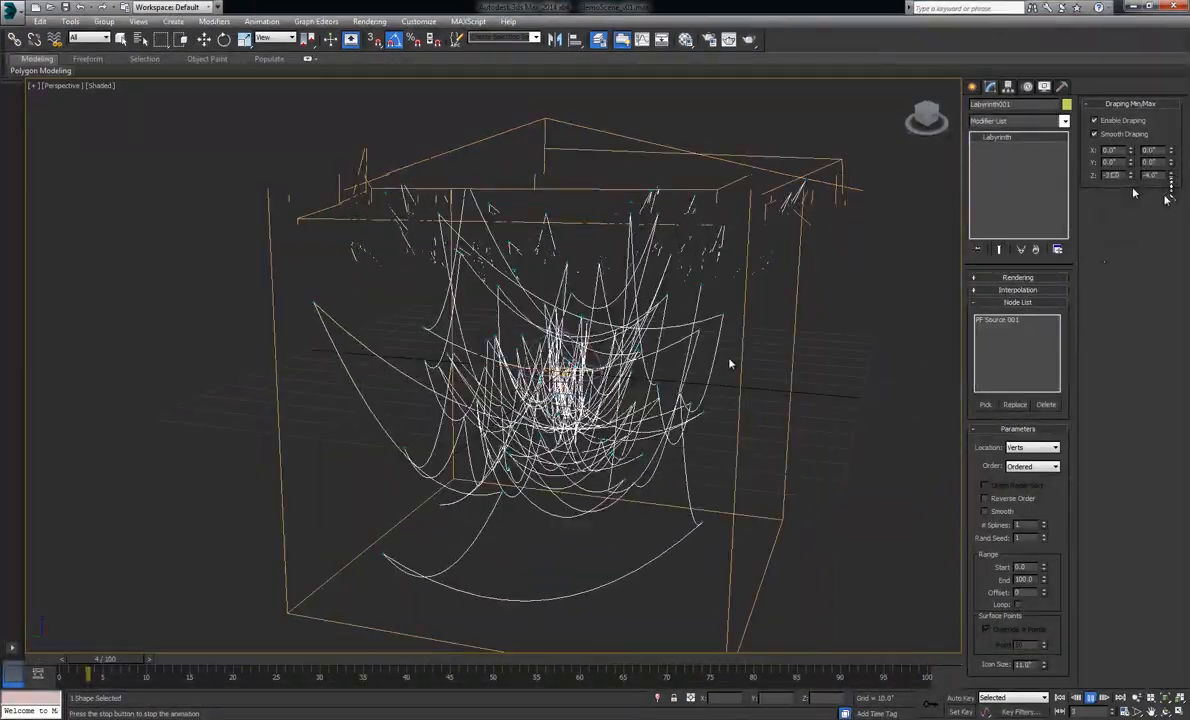
{"action": "left_click", "coordinate": [1095, 134]}
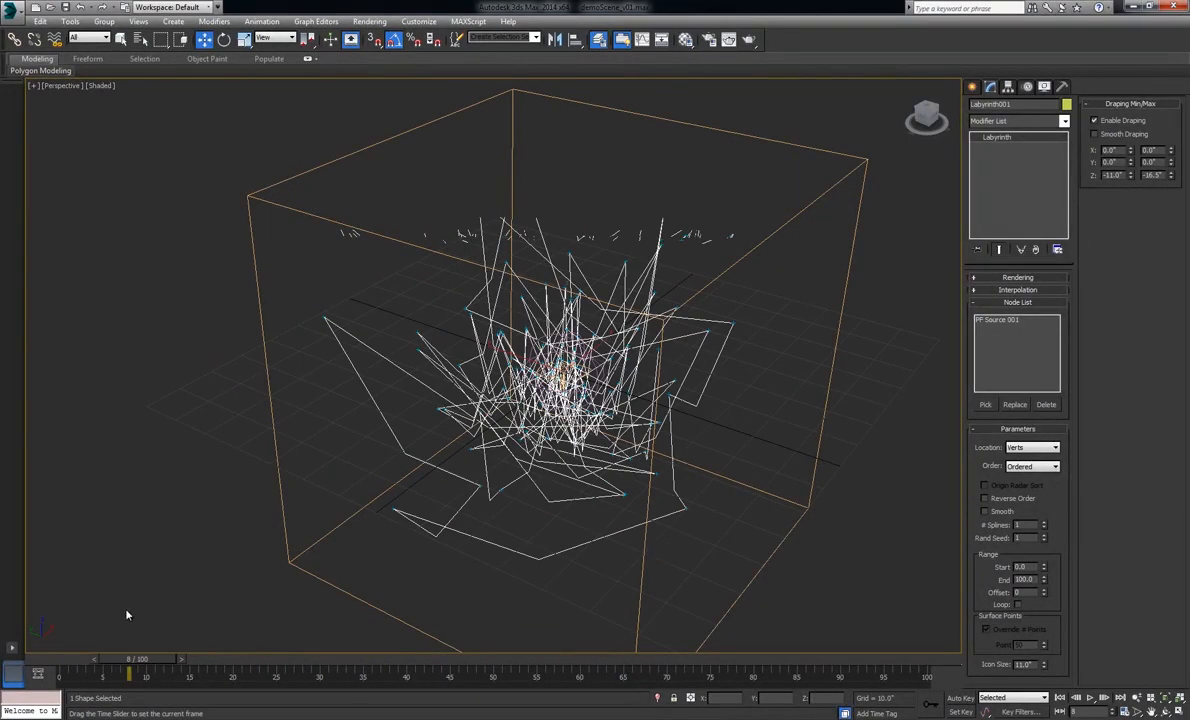
Step: Disable draping, set the Order to Distance and scrub the particle animation to frame 100
{"action": "left_click", "coordinate": [1114, 121]}
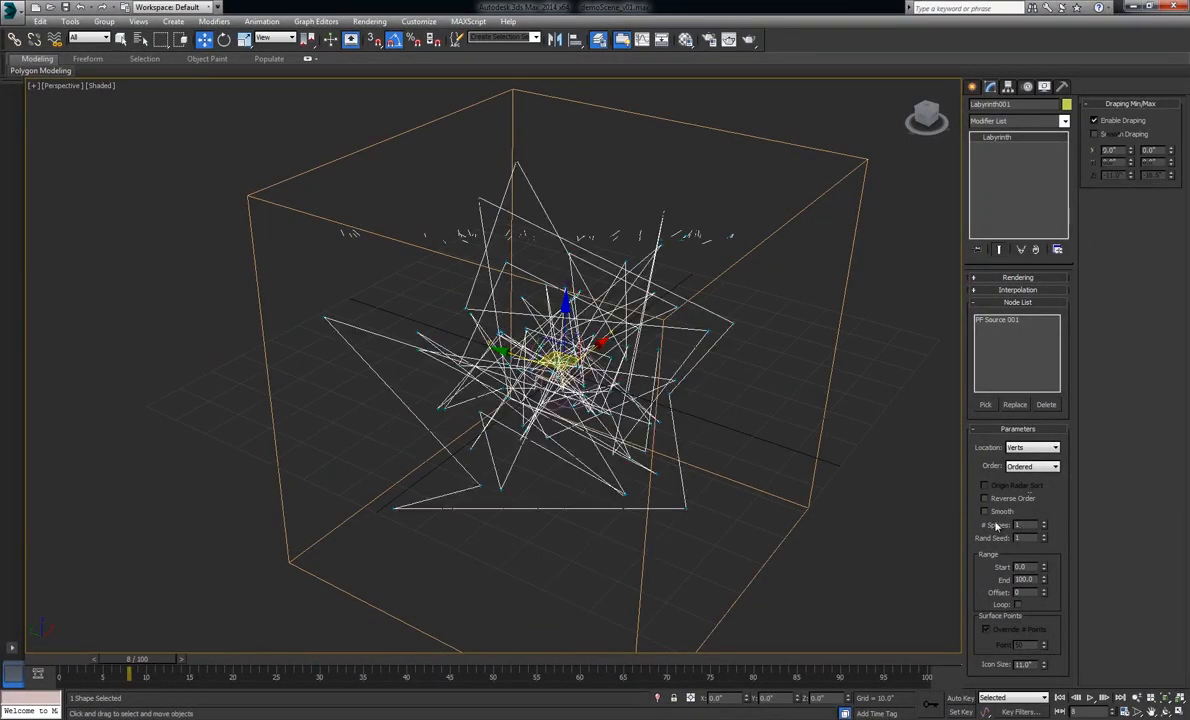
{"action": "left_click", "coordinate": [1032, 466]}
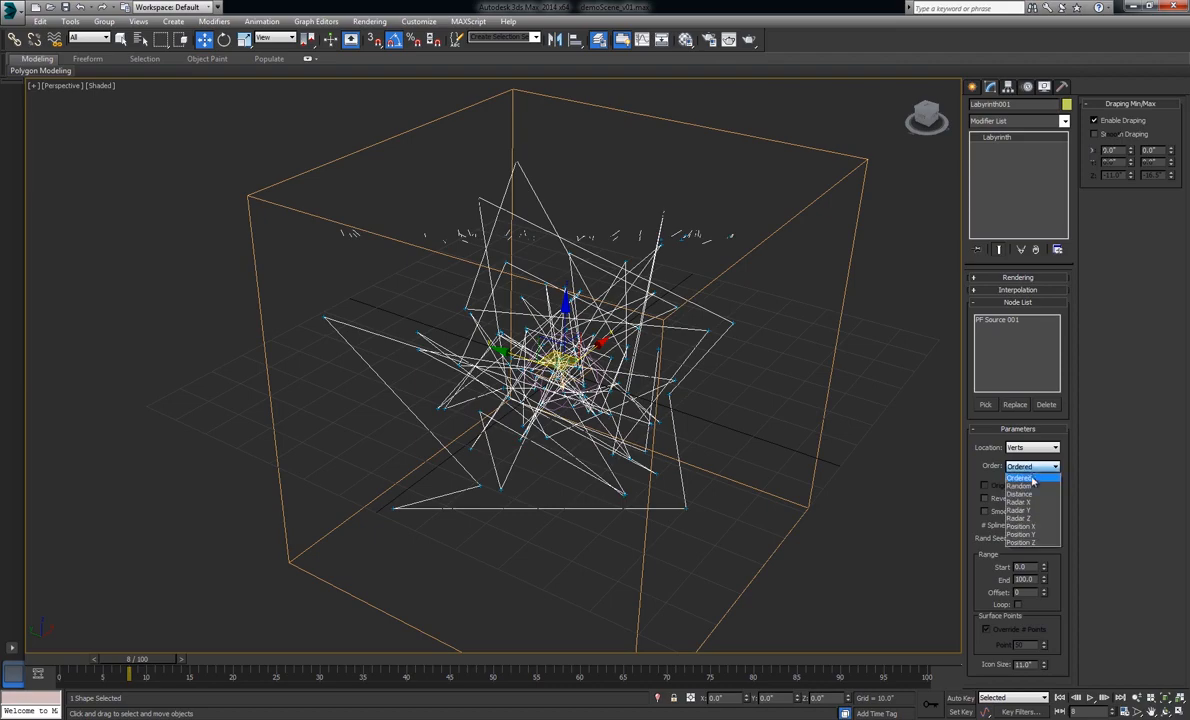
{"action": "left_click", "coordinate": [1025, 489]}
{"action": "middle_click_drag", "start_coordinate": [667, 432], "coordinate": [634, 409], "text": "alt"}
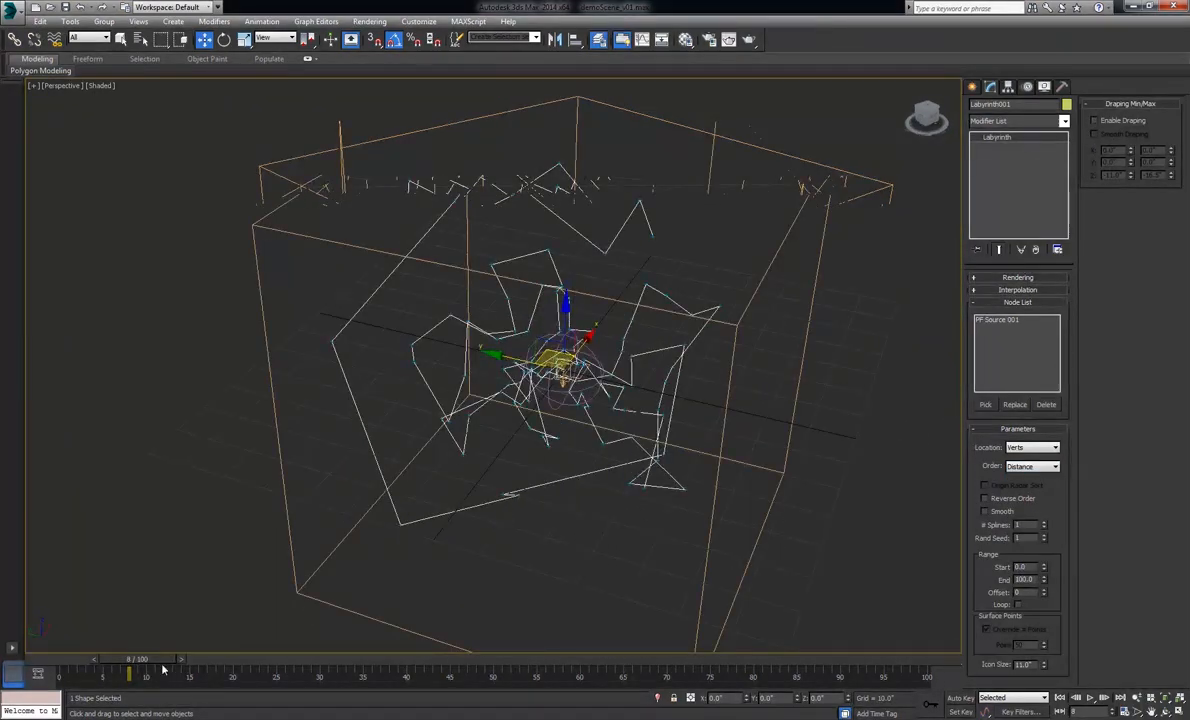
{"action": "left_click_drag", "start_coordinate": [163, 669], "coordinate": [312, 659]}
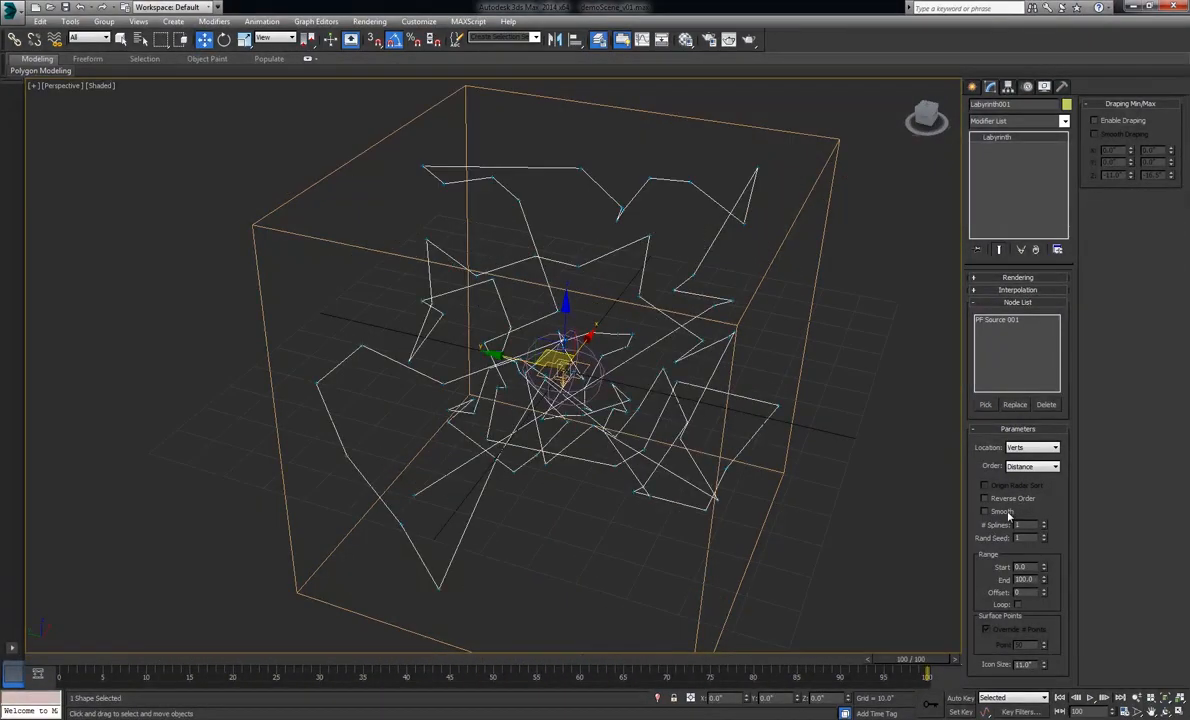
Step: Turn on Smooth for the Labyrinth spline and set the Order back to Ordered
{"action": "left_click", "coordinate": [1005, 512]}
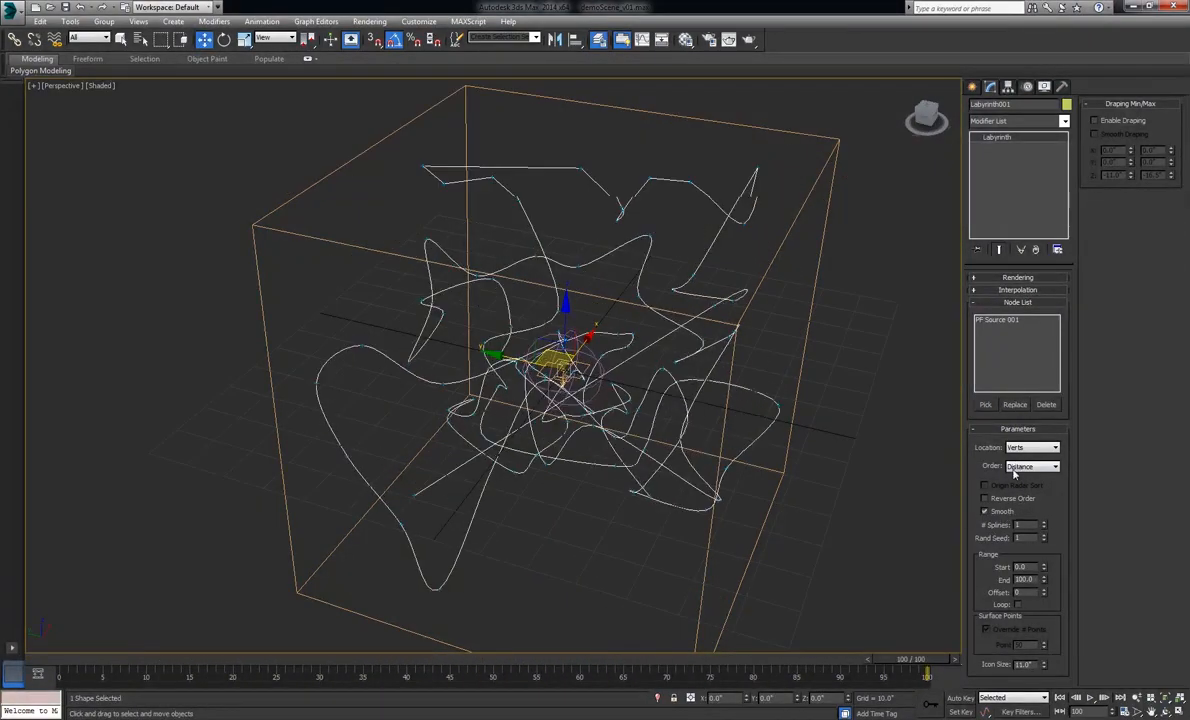
{"action": "left_click", "coordinate": [1013, 469]}
{"action": "left_click", "coordinate": [1020, 491]}
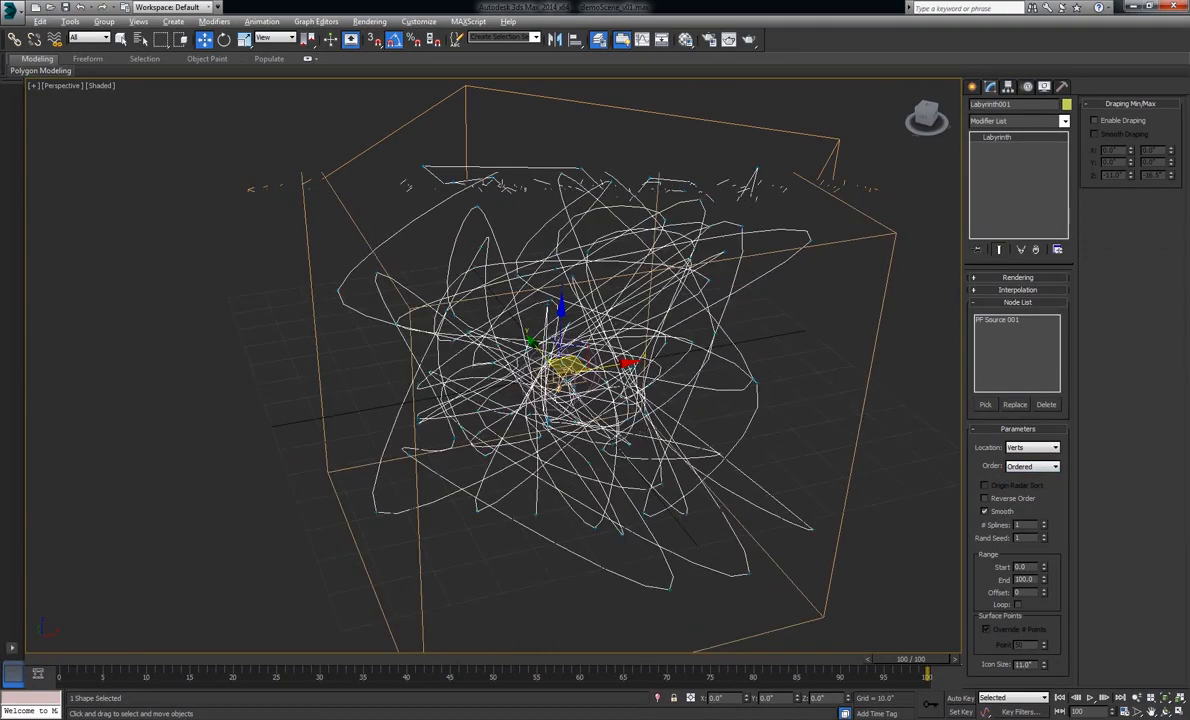
Step: Delete PF Source 001 from the Node List, hide the particle systems and show the scene geometry
{"action": "left_click", "coordinate": [1000, 320]}
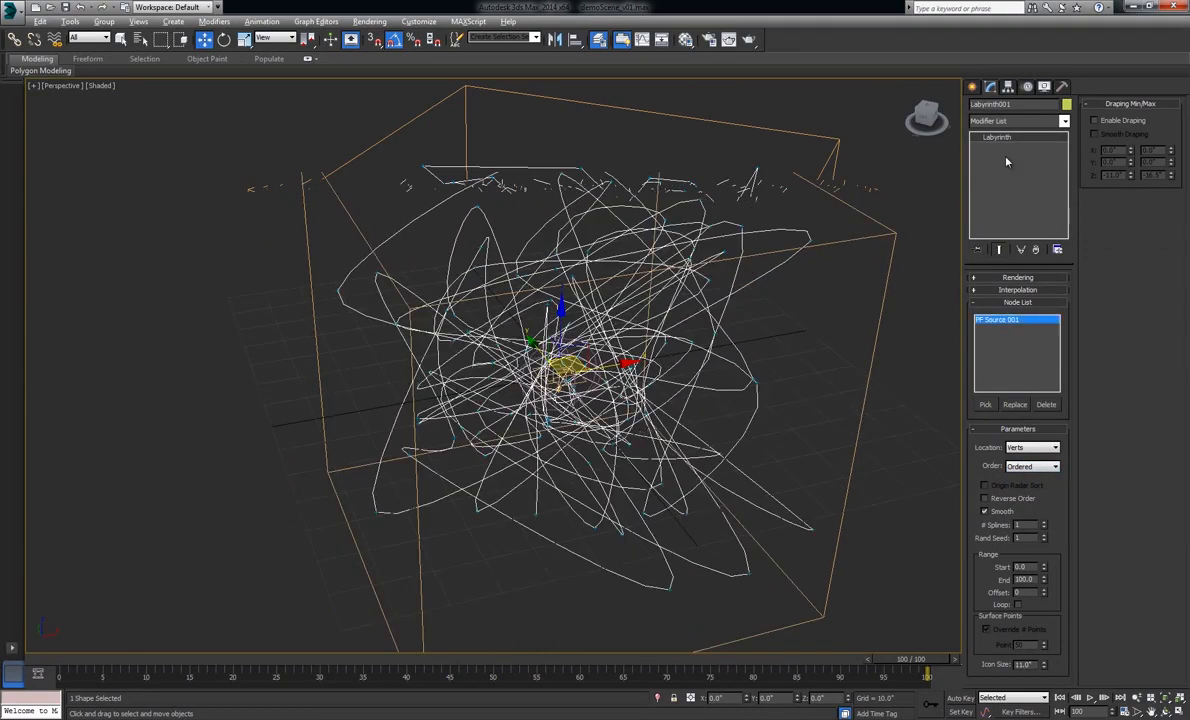
{"action": "left_click", "coordinate": [1046, 404]}
{"action": "key", "text": "shift+p"}
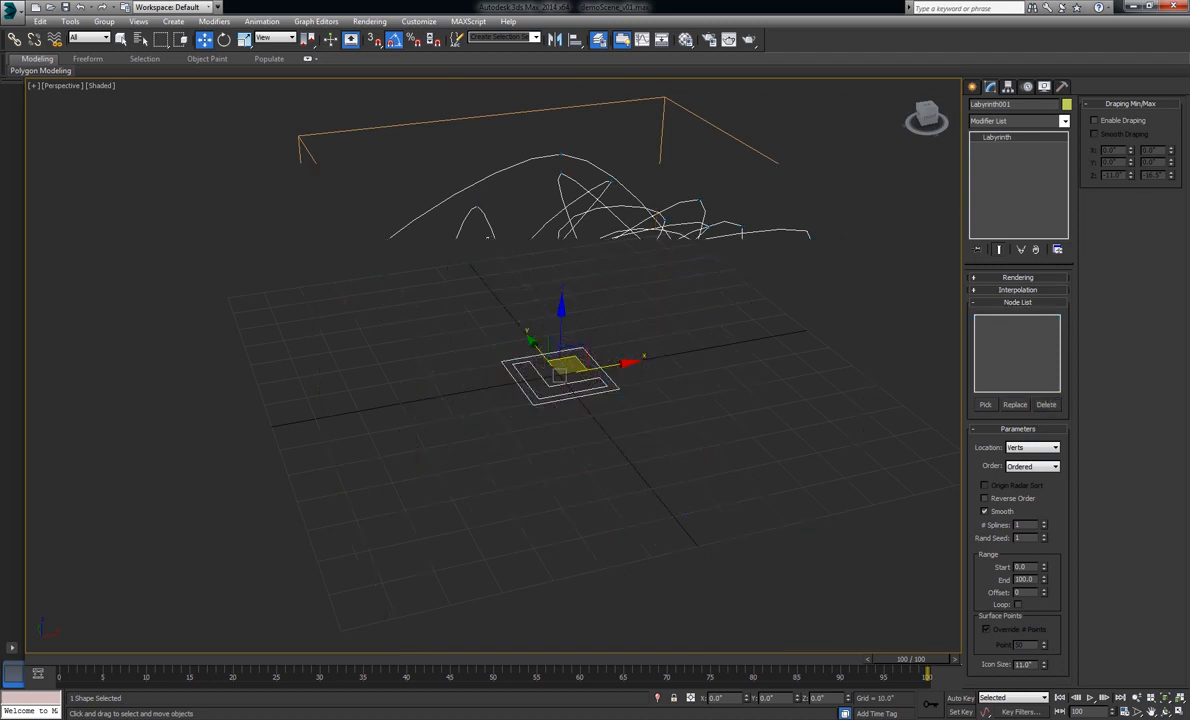
{"action": "key", "text": "shift+g"}
{"action": "middle_click_drag", "start_coordinate": [505, 322], "coordinate": [700, 425]}
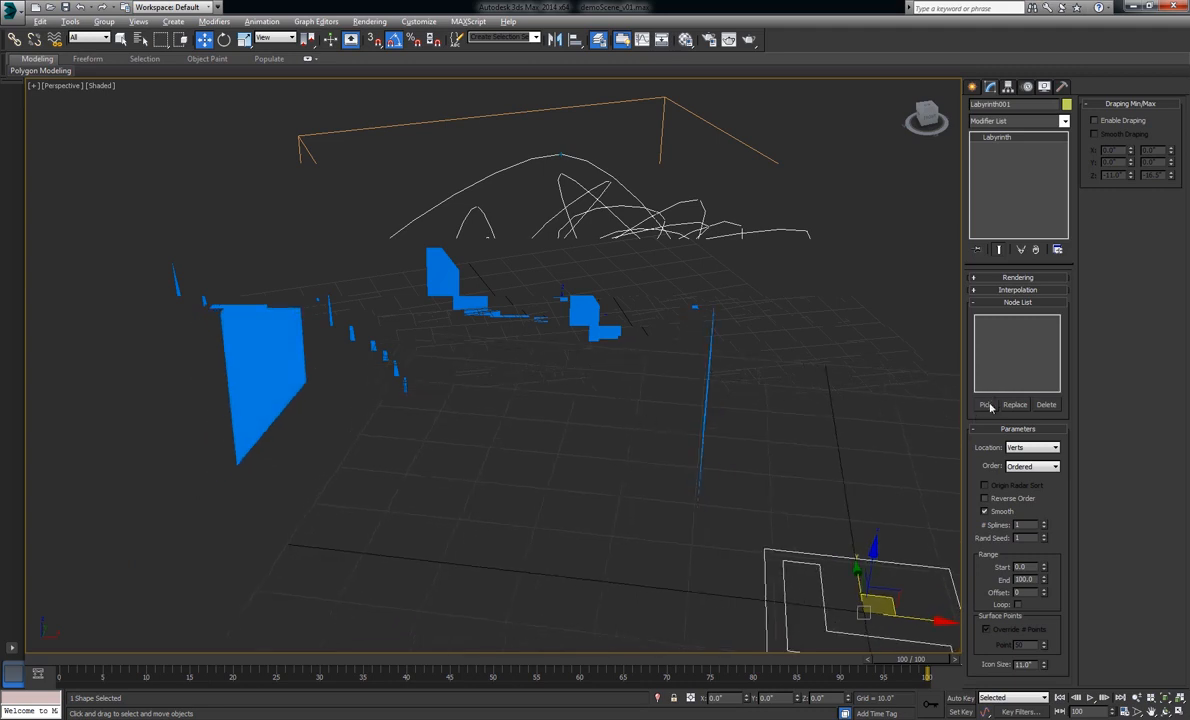
Step: Add the facing wall planes, Plane001, to the Labyrinth's Node List
{"action": "left_click", "coordinate": [987, 404]}
{"action": "left_click", "coordinate": [266, 364]}
{"action": "middle_click_drag", "start_coordinate": [624, 353], "coordinate": [718, 366], "text": "alt"}
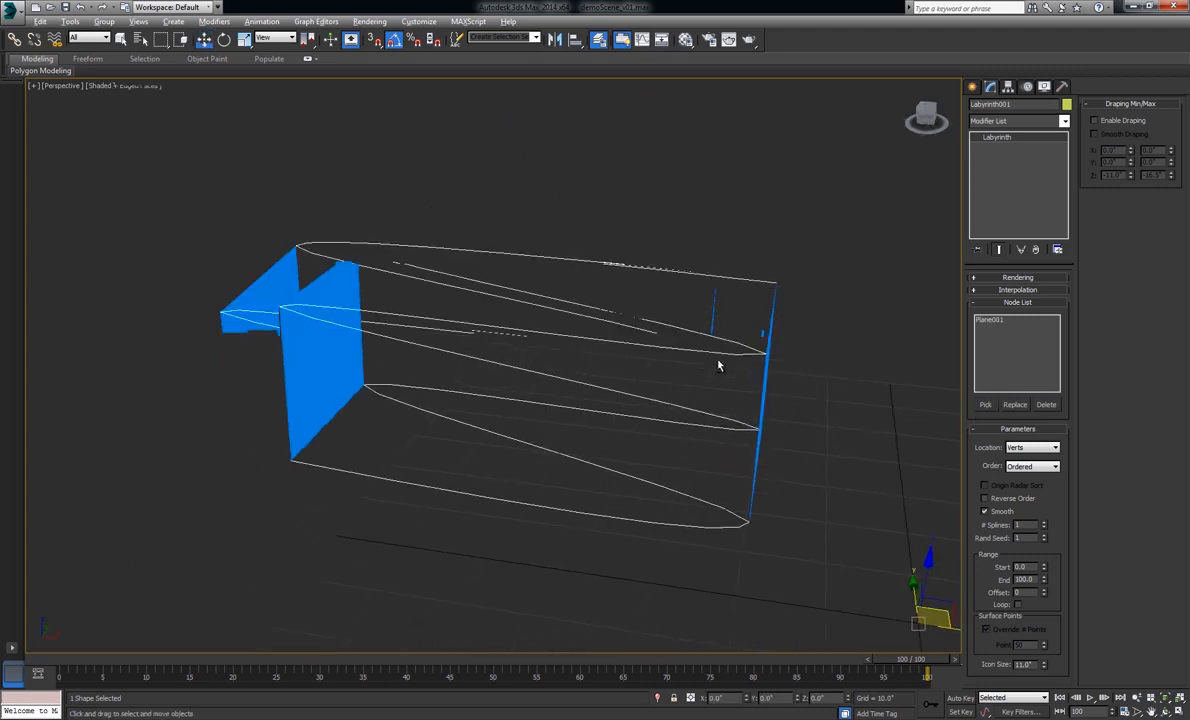
Step: Set the Location to Surface, turn off Smooth and override the number of surface points with 300
{"action": "left_click", "coordinate": [1032, 447]}
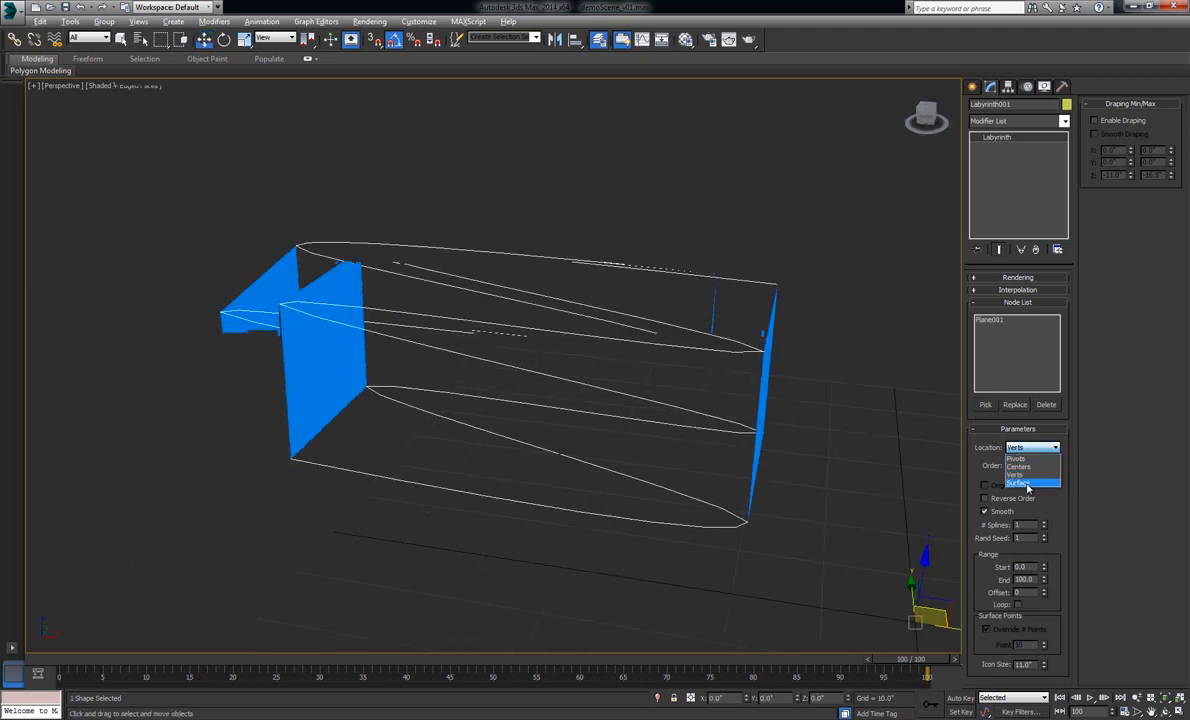
{"action": "left_click", "coordinate": [1027, 484]}
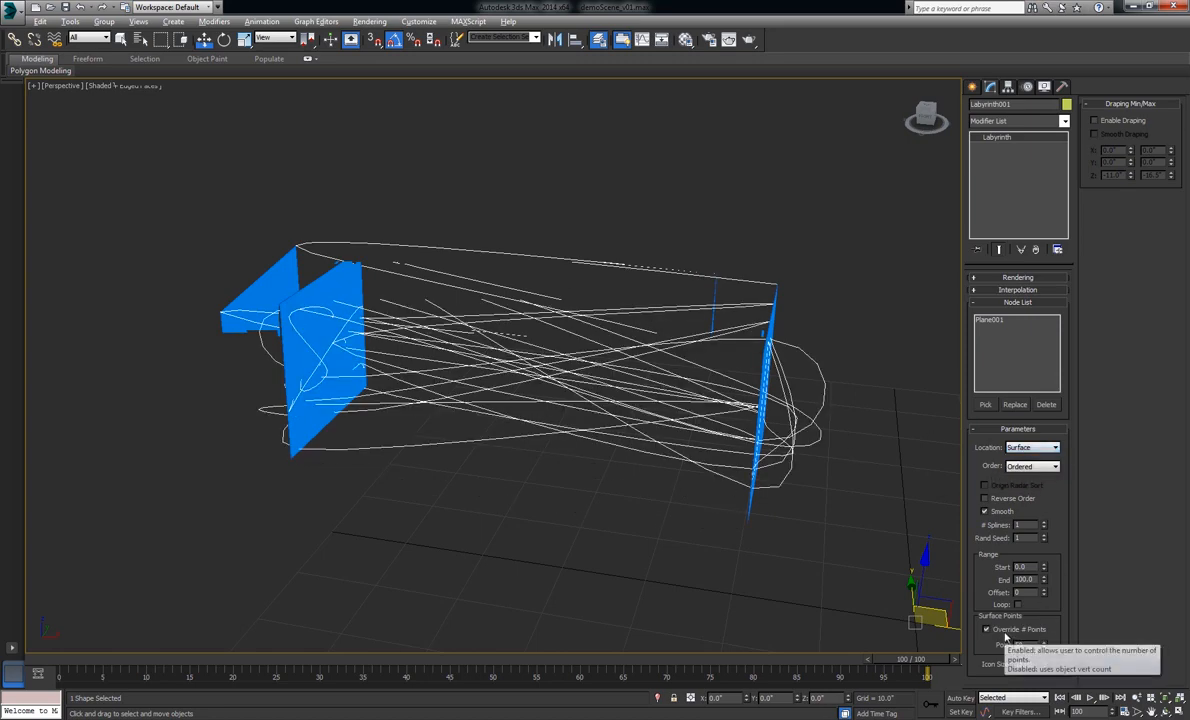
{"action": "left_click", "coordinate": [1002, 513]}
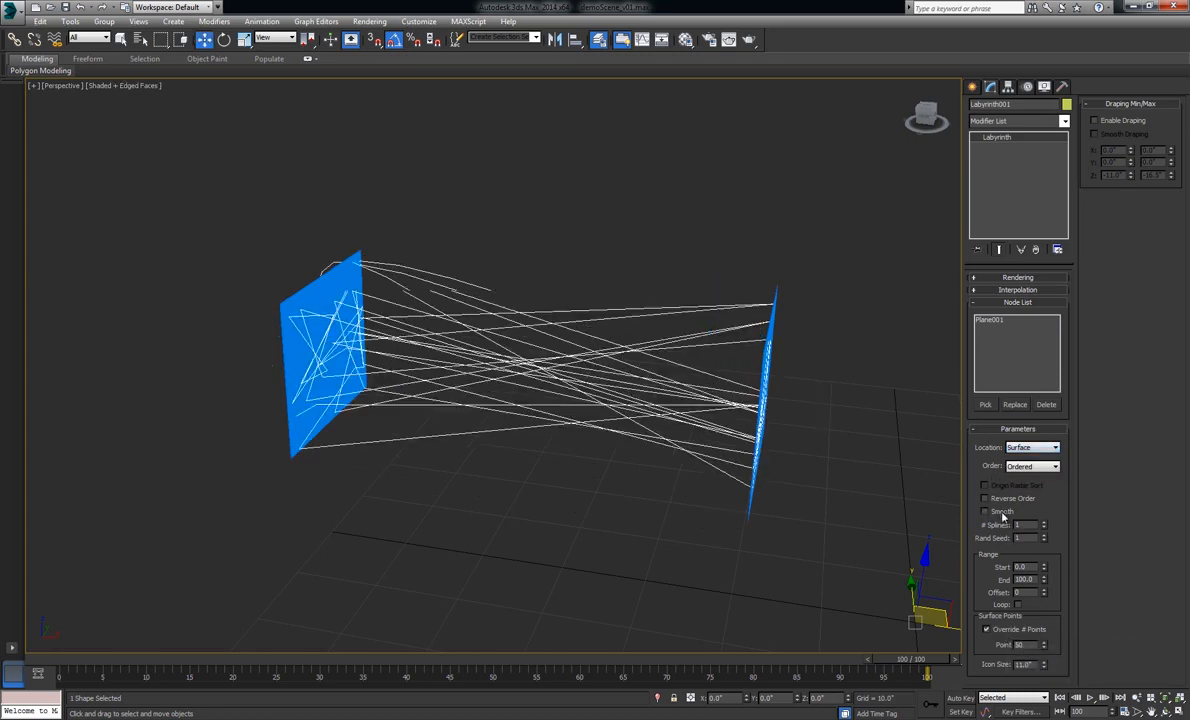
{"action": "left_click", "coordinate": [985, 631]}
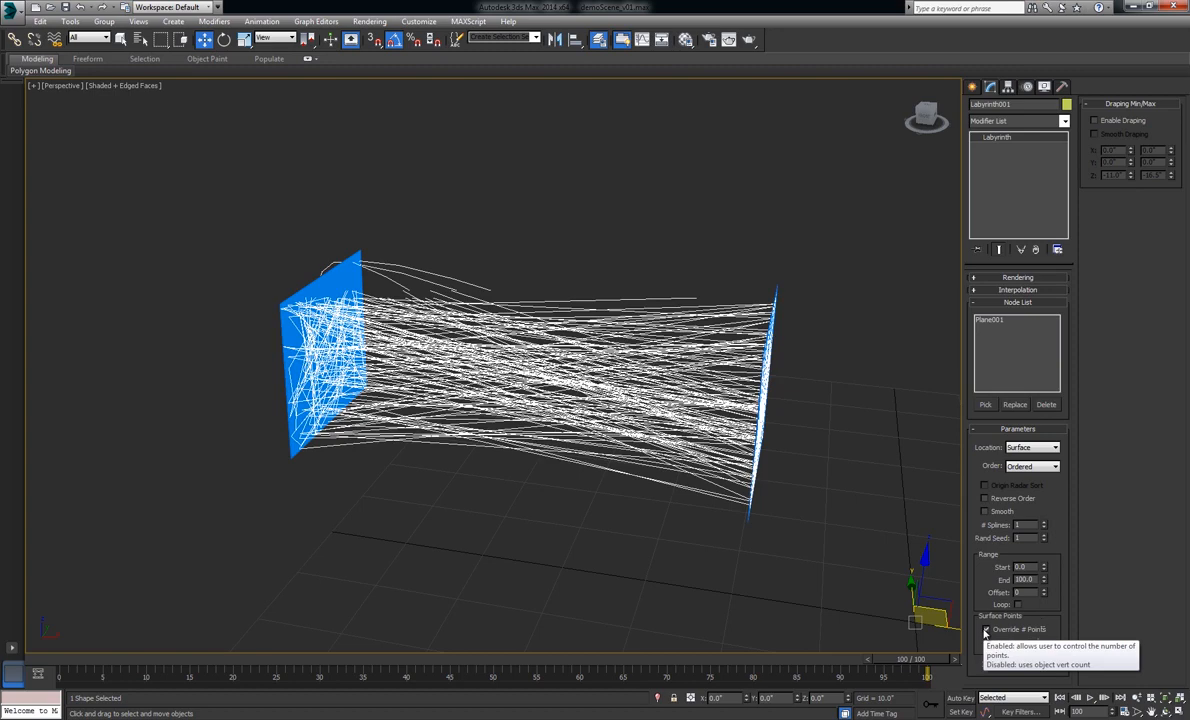
Step: Enable draping with Smooth Draping, and set Z to -0.5" minimum and -11.0" maximum
{"action": "left_click", "coordinate": [1096, 121]}
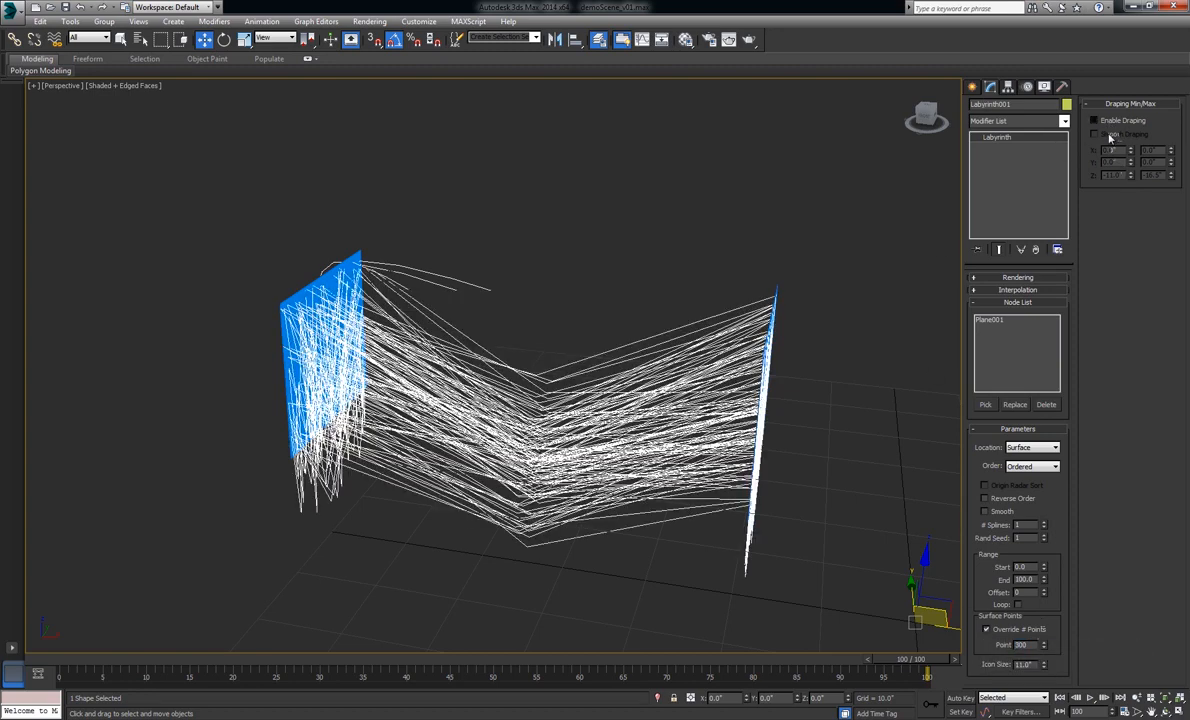
{"action": "left_click", "coordinate": [1108, 135]}
{"action": "left_click_drag", "start_coordinate": [1132, 177], "coordinate": [1170, 180]}
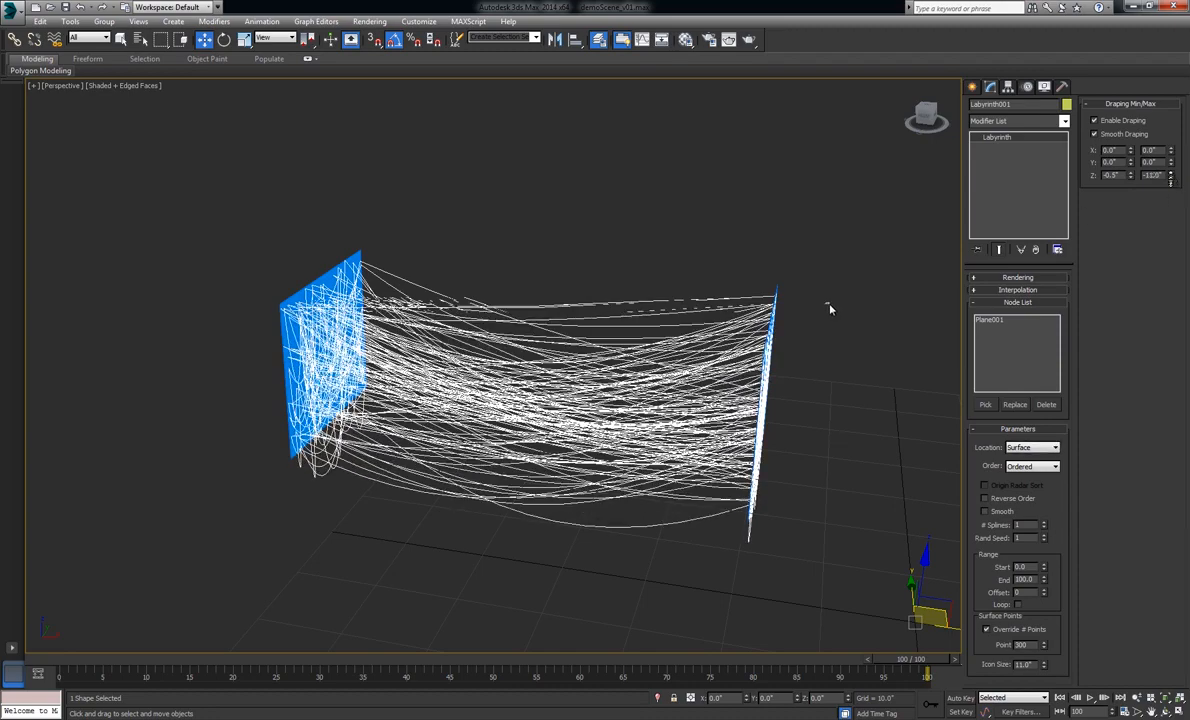
Step: Select Plane001 and extend the upper edge of one wall with copied edge segments, arching over towards the opposite wall
{"action": "left_click", "coordinate": [829, 308]}
{"action": "left_click", "coordinate": [510, 318]}
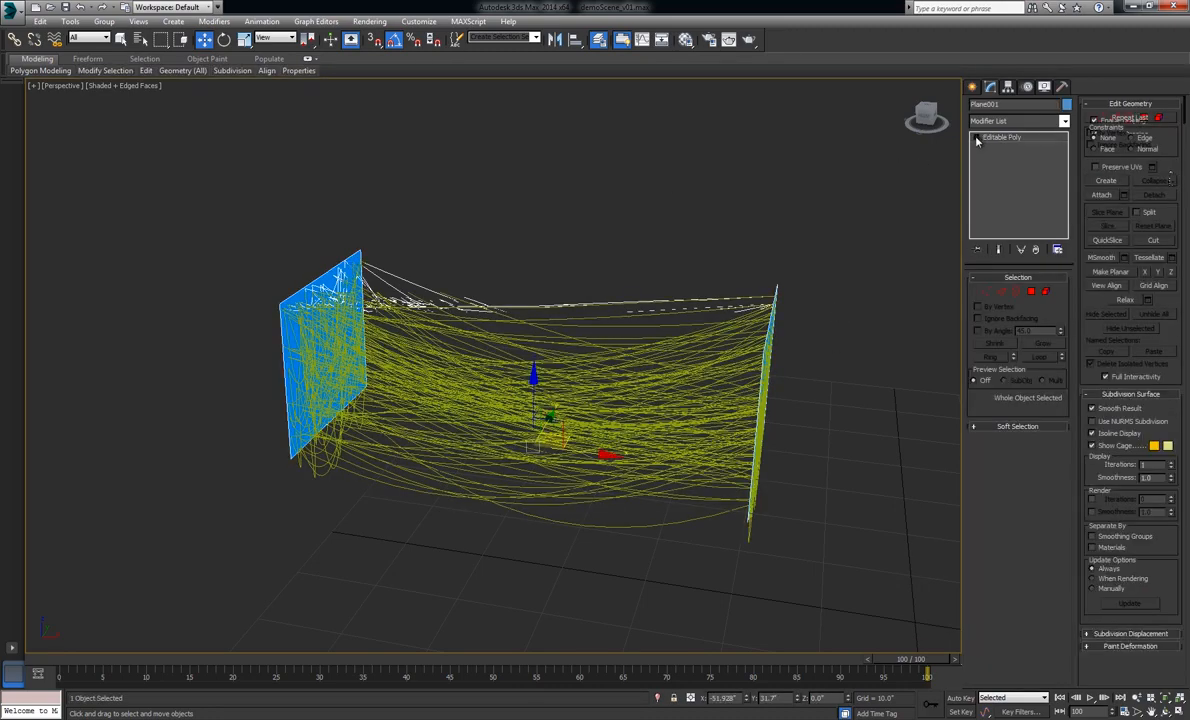
{"action": "left_click", "coordinate": [994, 158]}
{"action": "middle_click_drag", "start_coordinate": [337, 298], "coordinate": [342, 338]}
{"action": "left_click_drag", "start_coordinate": [326, 268], "coordinate": [338, 105]}
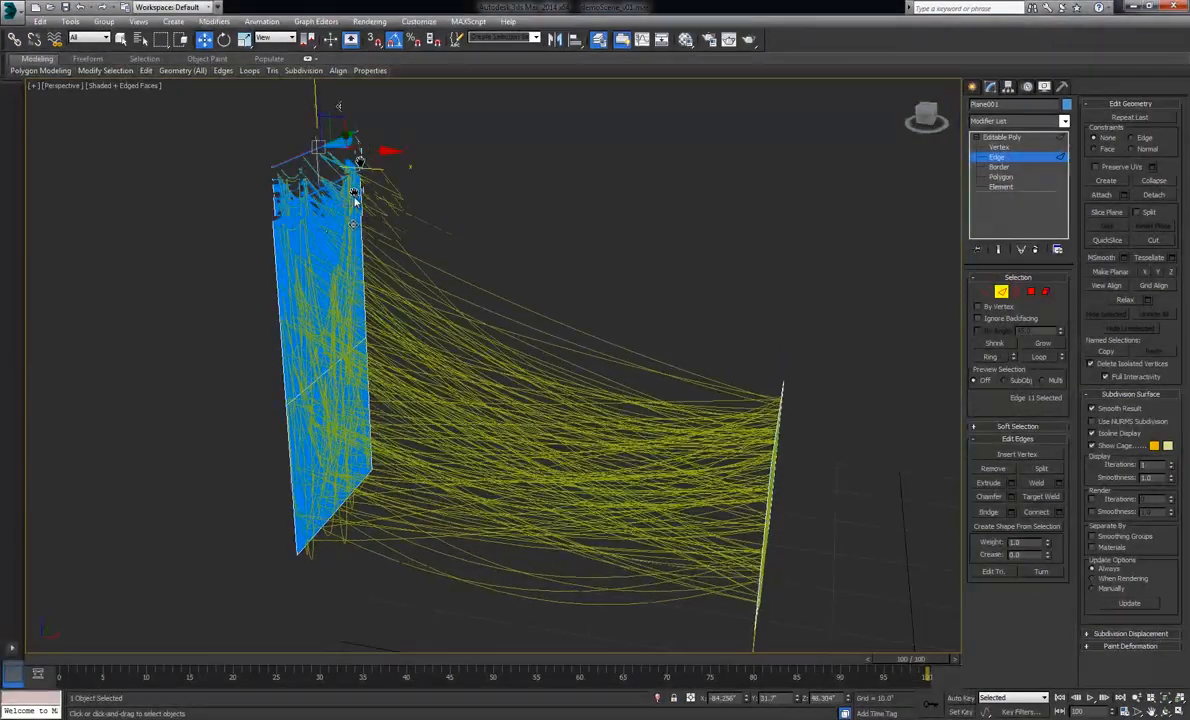
{"action": "left_click_drag", "start_coordinate": [348, 180], "coordinate": [523, 109], "text": "shift"}
{"action": "middle_click_drag", "start_coordinate": [526, 206], "coordinate": [542, 232]}
{"action": "left_click_drag", "start_coordinate": [524, 157], "coordinate": [902, 368], "text": "shift"}
Step: Bridge the open end of the arch to the upper edge of the opposite wall
{"action": "left_click", "coordinate": [793, 472], "text": "ctrl"}
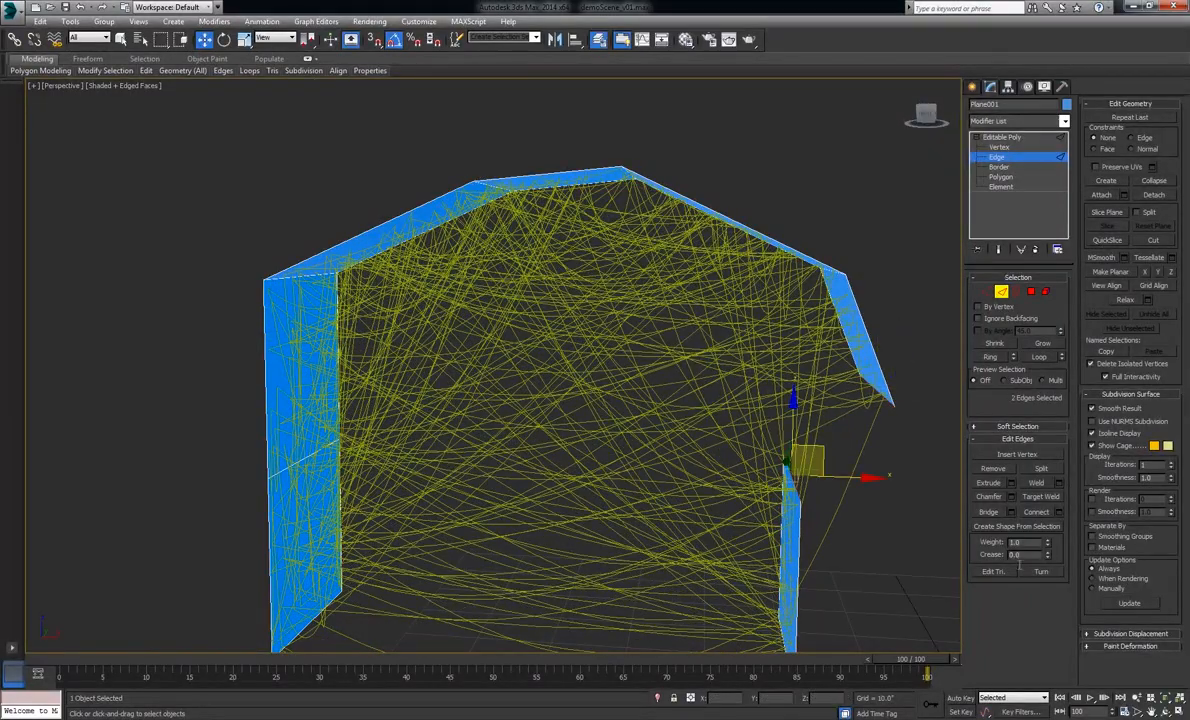
{"action": "left_click", "coordinate": [996, 515]}
{"action": "middle_click_drag", "start_coordinate": [675, 410], "coordinate": [642, 335]}
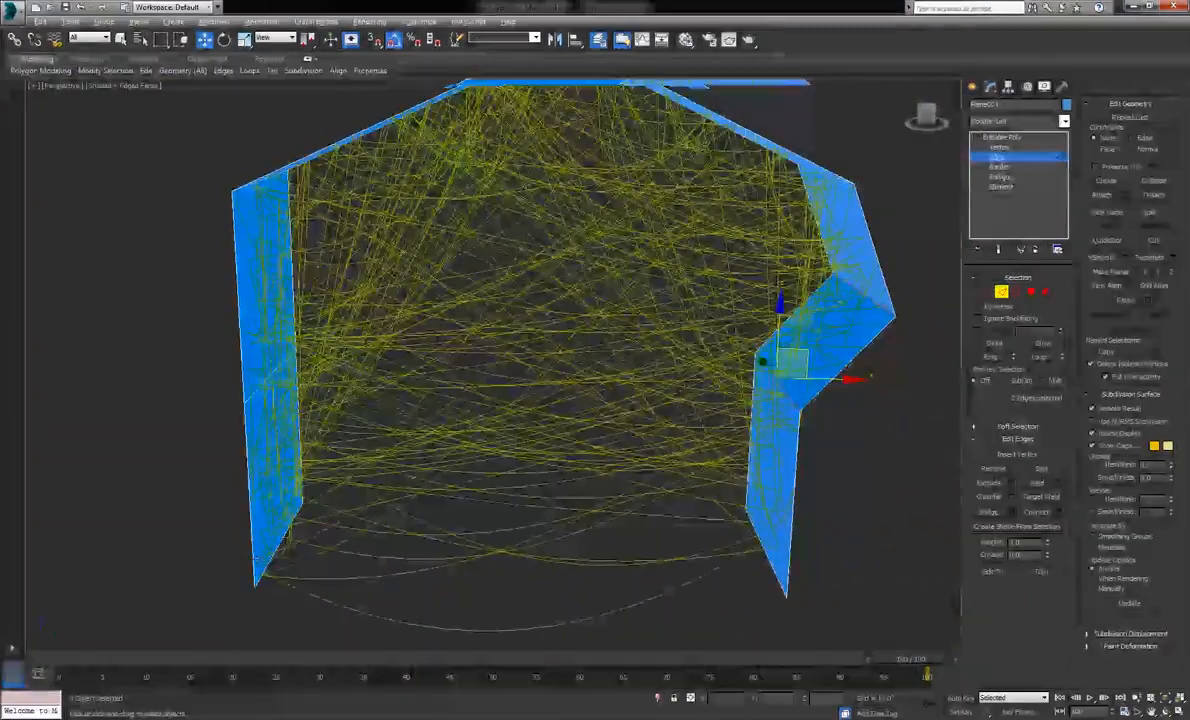
Step: Bridge the lower edges of both walls and pull the floor's middle edge down to form a closed, V-bottomed ring
{"action": "left_click", "coordinate": [265, 540]}
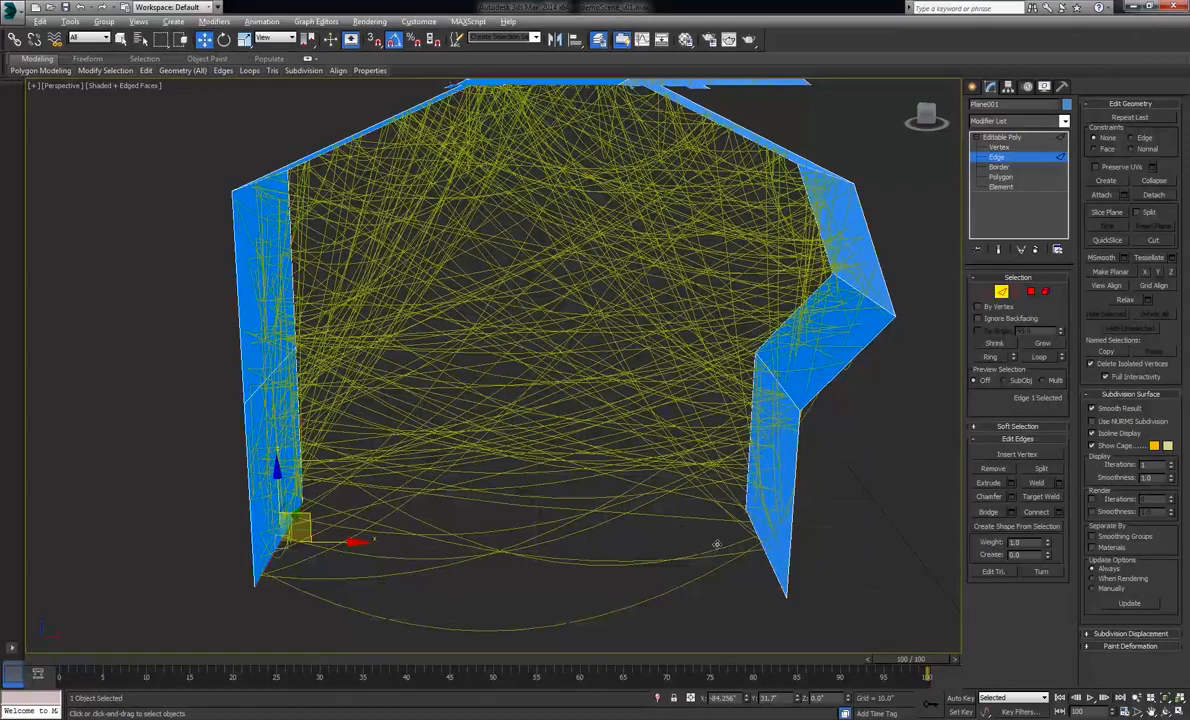
{"action": "left_click", "coordinate": [769, 550], "text": "ctrl"}
{"action": "left_click", "coordinate": [996, 512]}
{"action": "scroll", "coordinate": [520, 618], "scroll_direction": "down", "scroll_amount": 3}
{"action": "middle_click_drag", "start_coordinate": [520, 618], "coordinate": [599, 474], "text": "alt"}
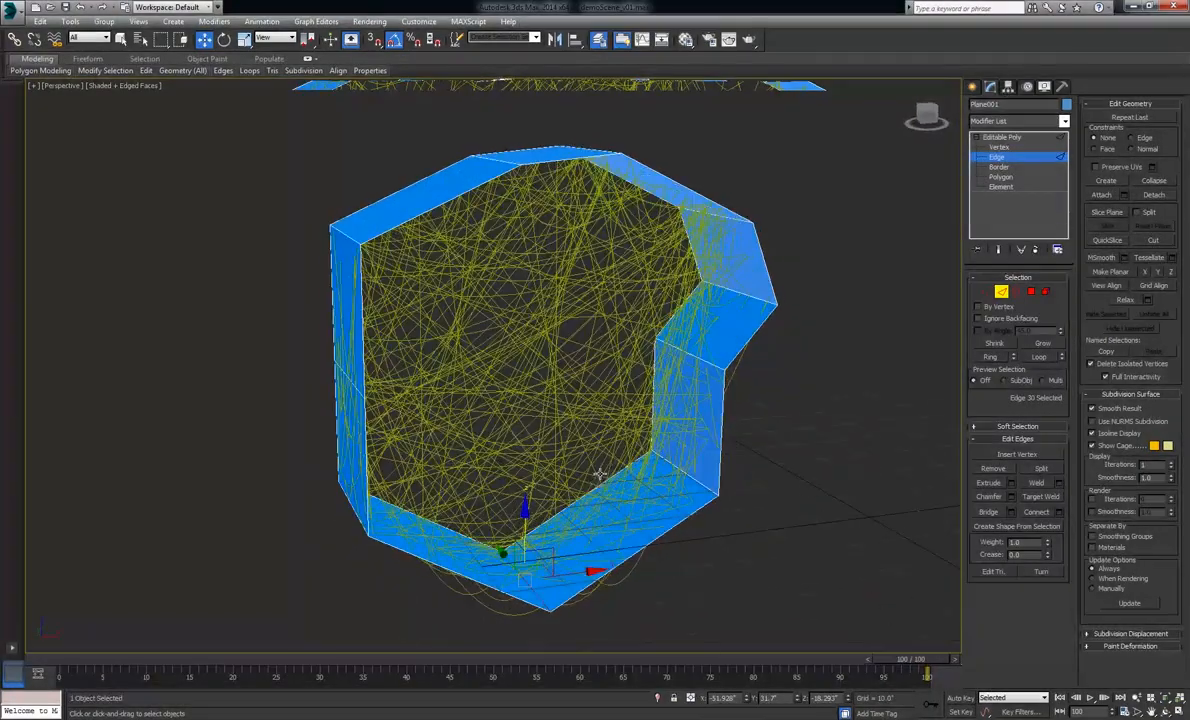
Step: Leave edge editing on Plane001 and reselect the Labyrinth spline
{"action": "left_click", "coordinate": [1003, 136]}
{"action": "middle_click_drag", "start_coordinate": [552, 318], "coordinate": [516, 328], "text": "alt"}
{"action": "left_click", "coordinate": [547, 317]}
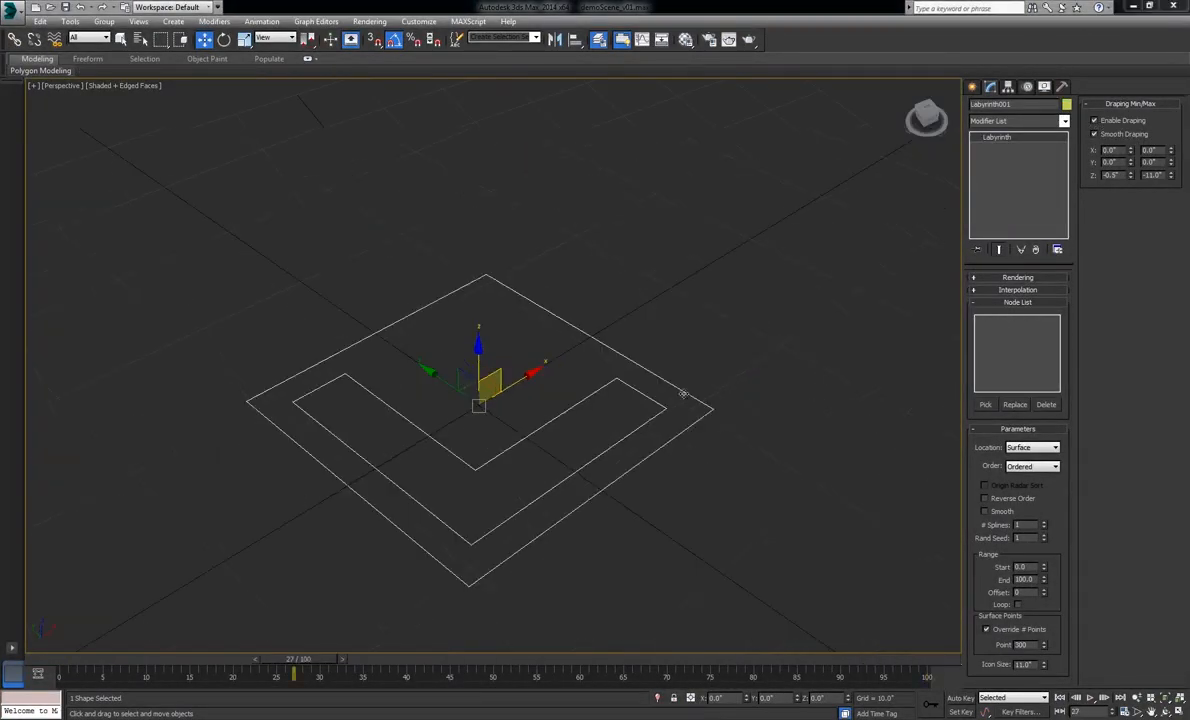
Step: Pick Sphere007 through Sphere014 by name into the Labyrinth's empty Node List
{"action": "middle_click_drag", "start_coordinate": [600, 400], "coordinate": [696, 392], "text": "alt"}
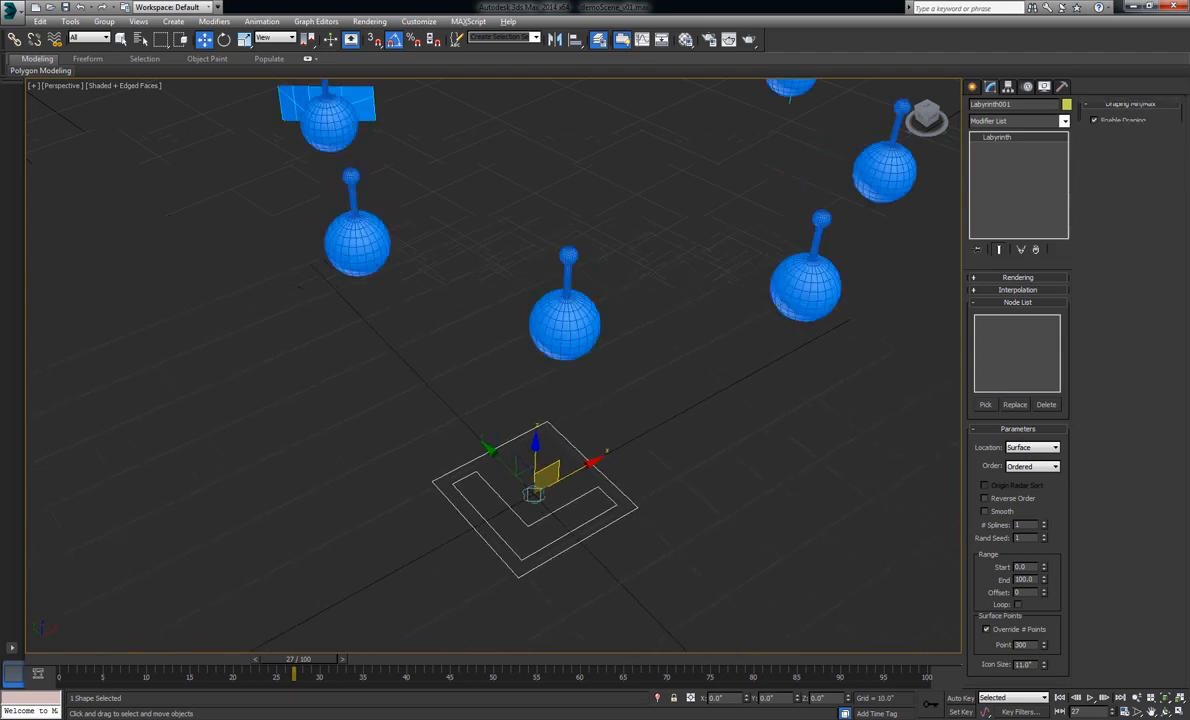
{"action": "middle_click_drag", "start_coordinate": [579, 362], "coordinate": [619, 460]}
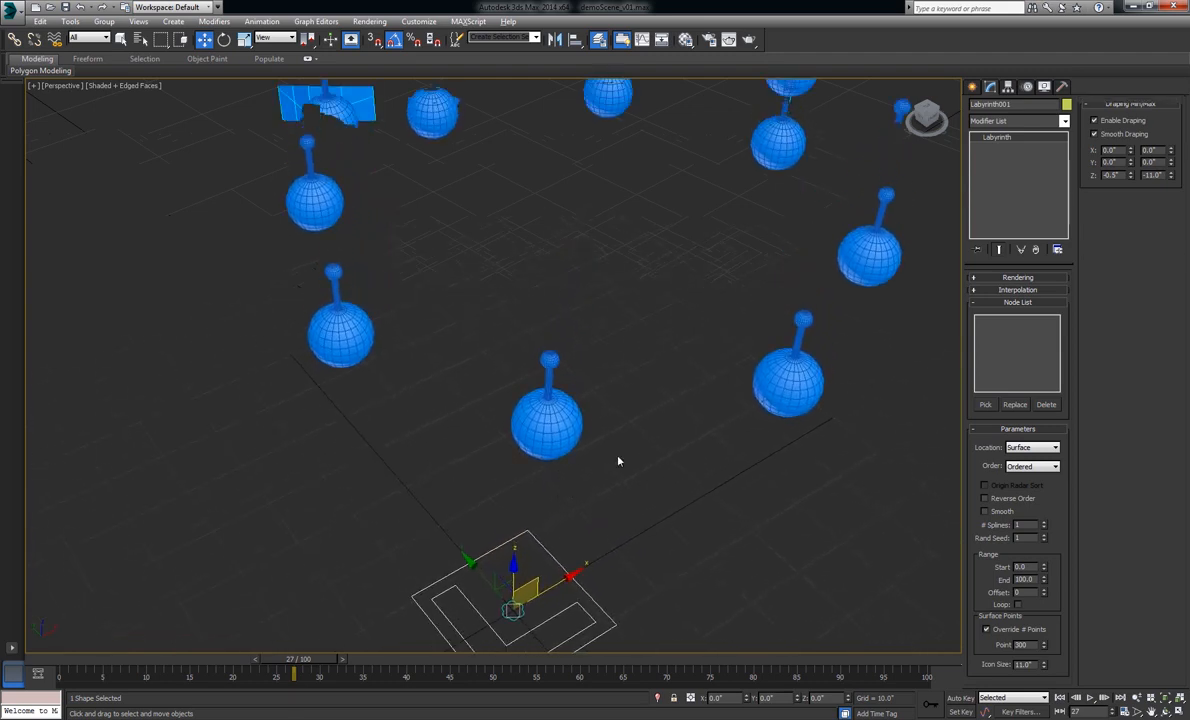
{"action": "left_click", "coordinate": [987, 405]}
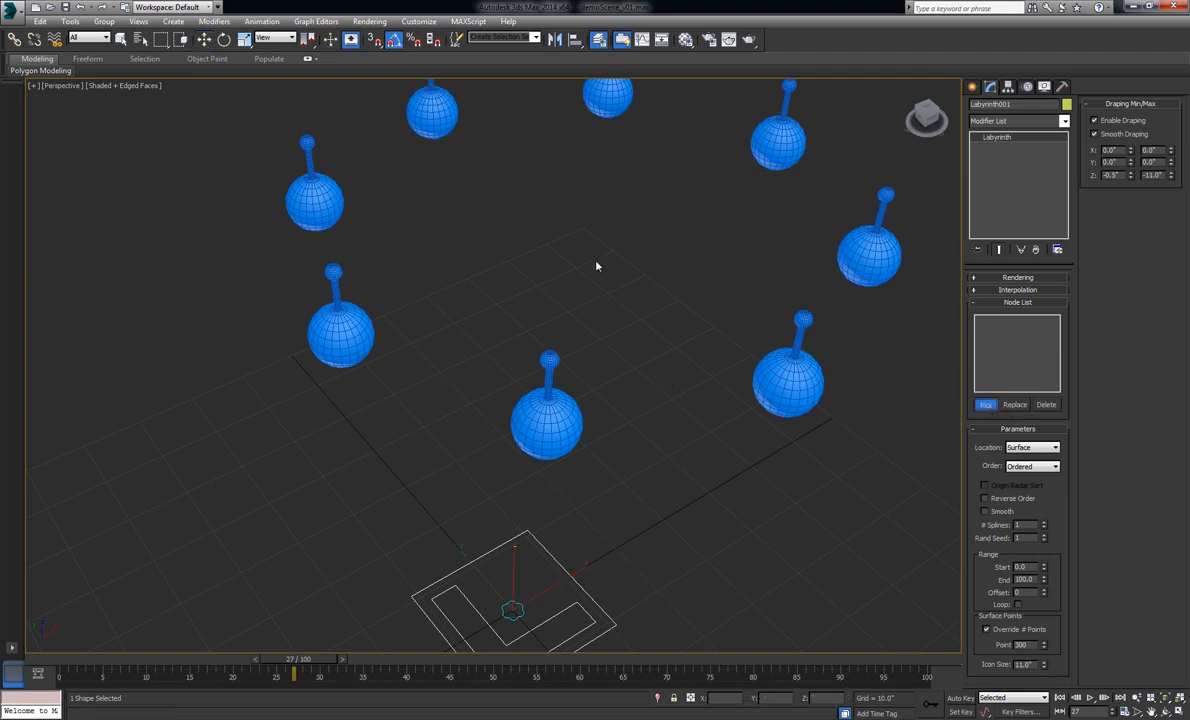
{"action": "key", "text": "h"}
{"action": "left_click_drag", "start_coordinate": [460, 247], "coordinate": [491, 335]}
{"action": "left_click", "coordinate": [619, 485]}
{"action": "middle_click_drag", "start_coordinate": [648, 405], "coordinate": [622, 476]}
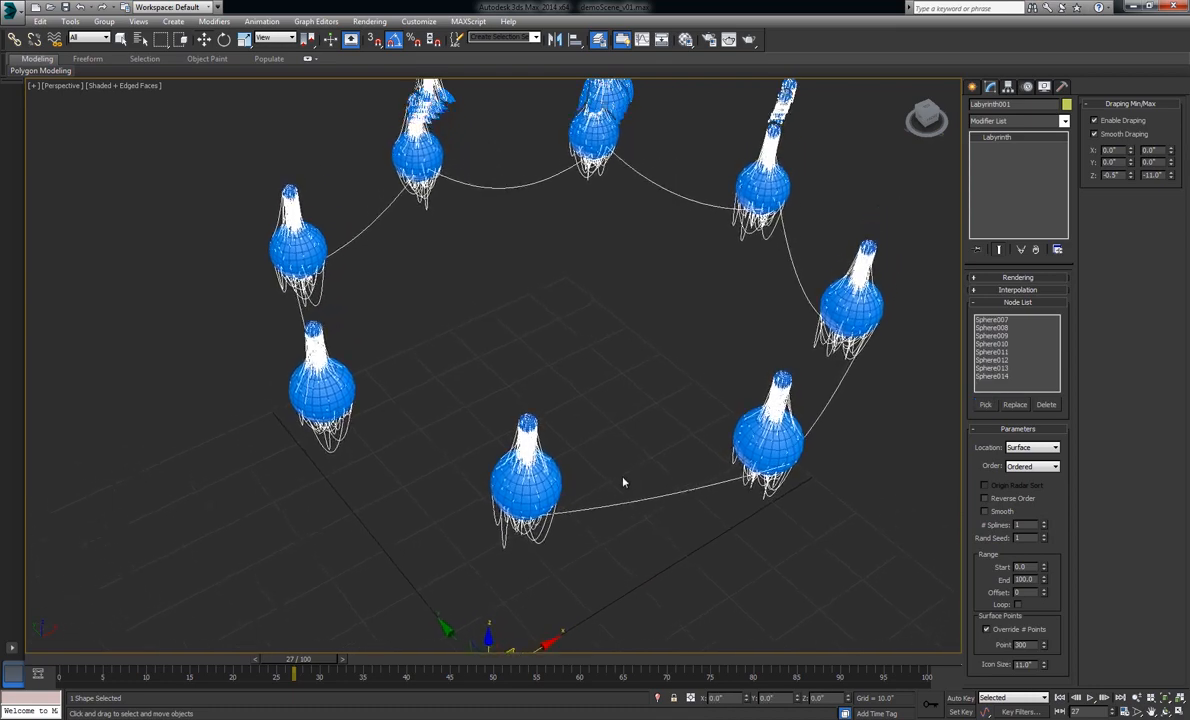
Step: Set the Location to Pivots and keep the Order at Ordered for the garland between the spheres
{"action": "left_click", "coordinate": [1048, 449]}
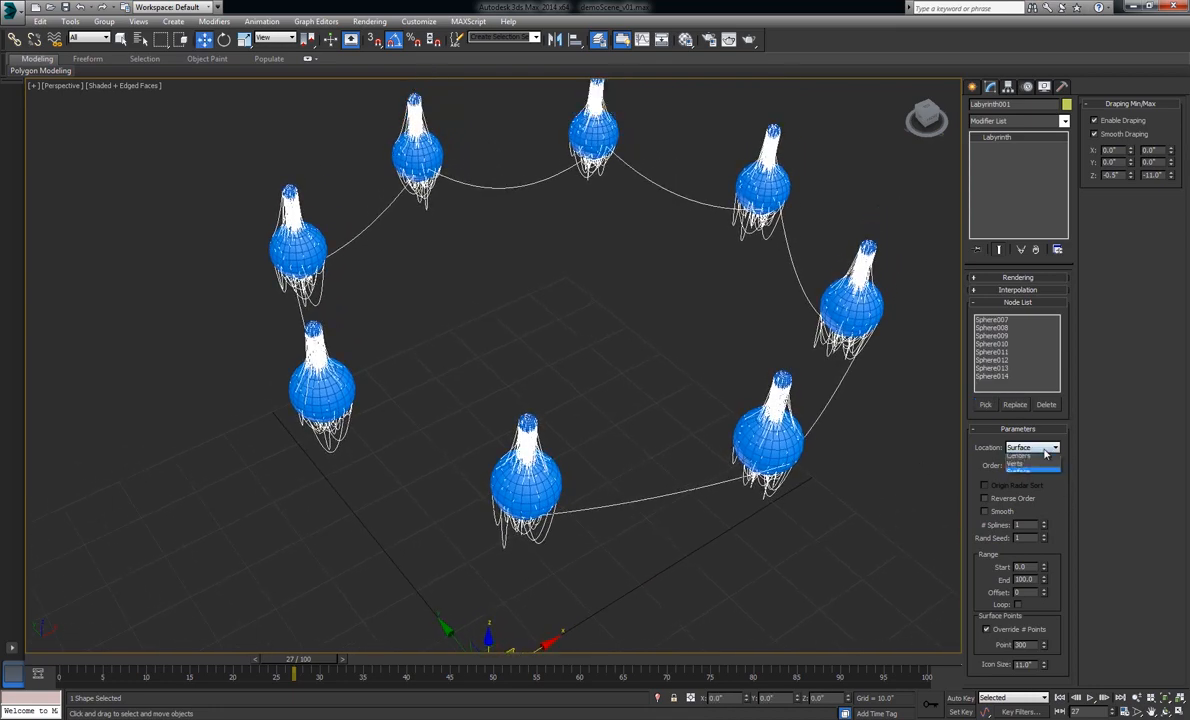
{"action": "left_click", "coordinate": [1025, 458]}
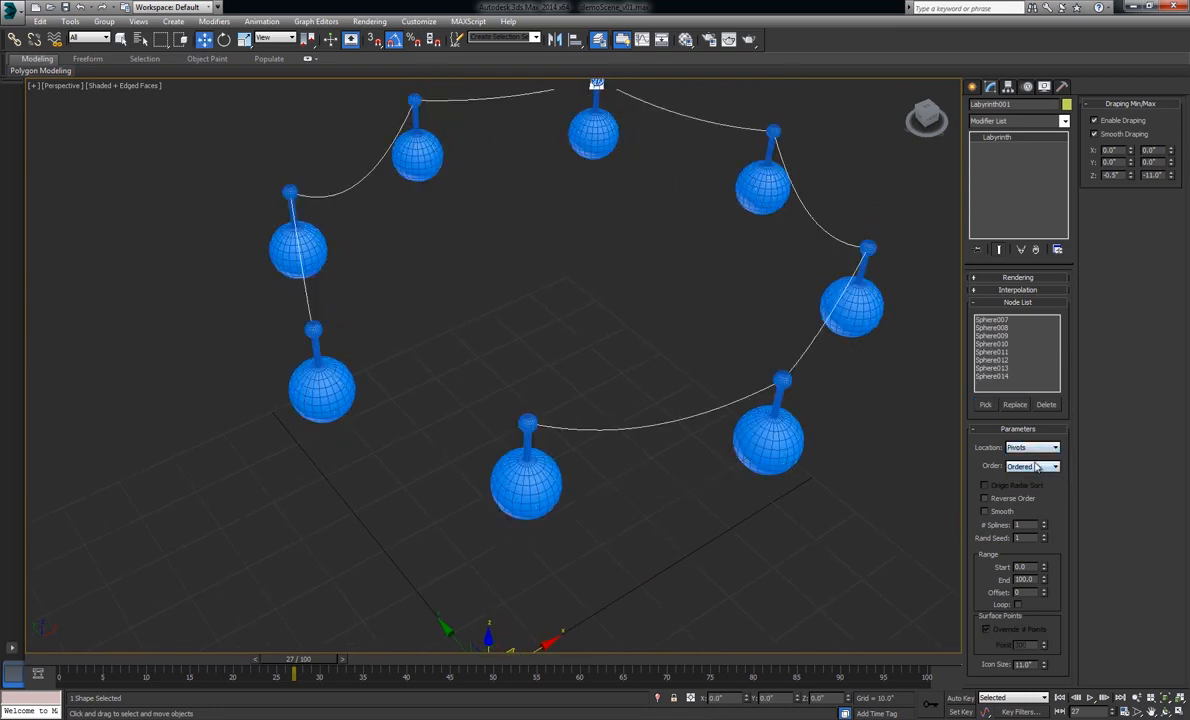
{"action": "left_click", "coordinate": [1035, 466]}
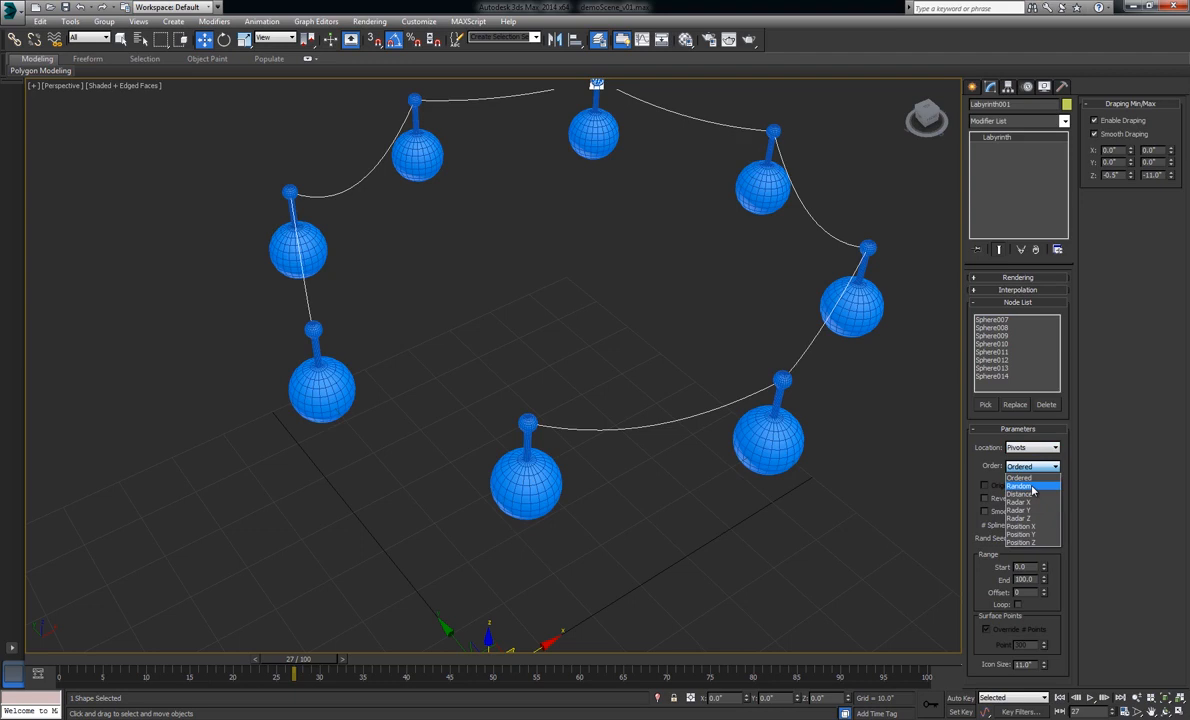
{"action": "left_click", "coordinate": [1030, 477]}
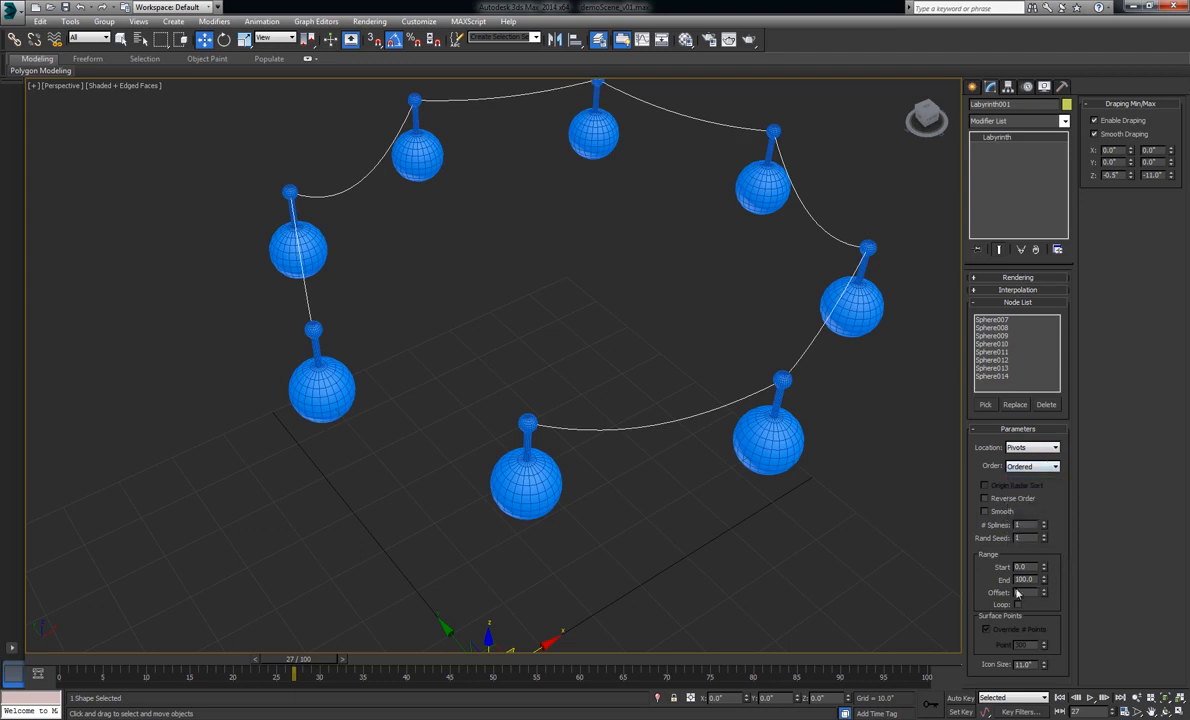
{"action": "middle_click_drag", "start_coordinate": [668, 360], "coordinate": [664, 417]}
Step: Add Sphere014 again at the end of the Node List and replace that entry with Sphere007 to close the garland
{"action": "left_click", "coordinate": [988, 404]}
{"action": "left_click", "coordinate": [328, 463]}
{"action": "left_click", "coordinate": [1005, 384]}
{"action": "left_click", "coordinate": [1016, 405]}
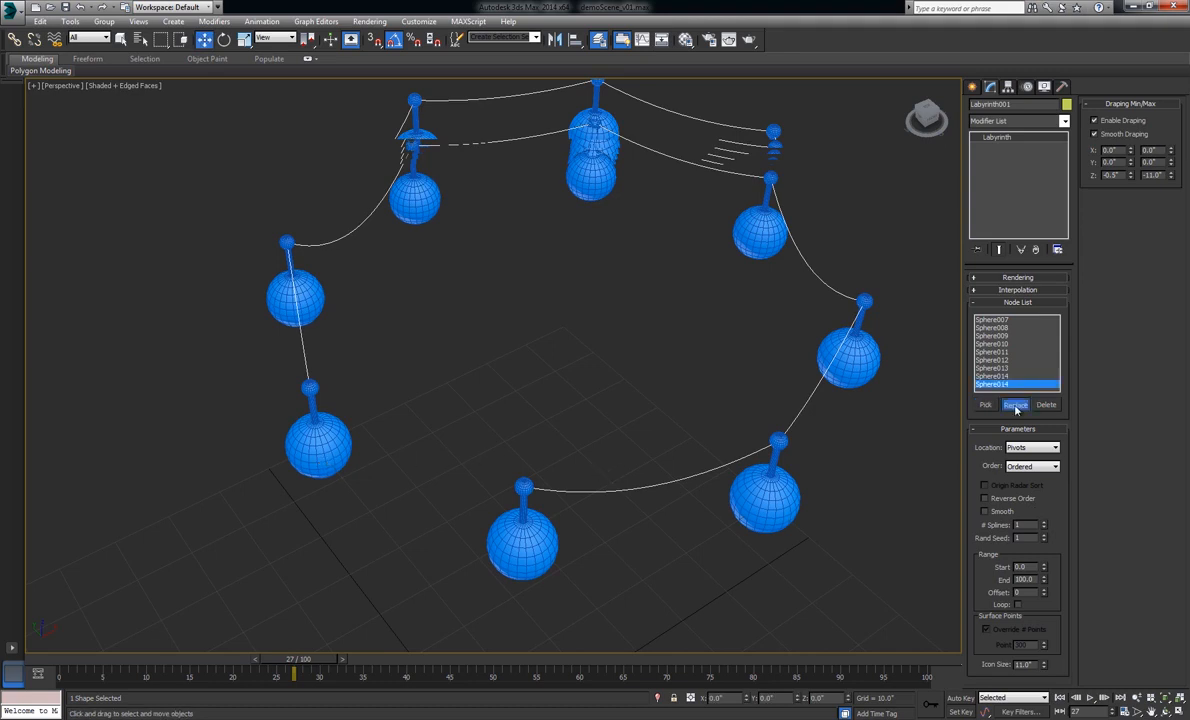
{"action": "left_click", "coordinate": [506, 552]}
{"action": "middle_click_drag", "start_coordinate": [637, 479], "coordinate": [614, 513]}
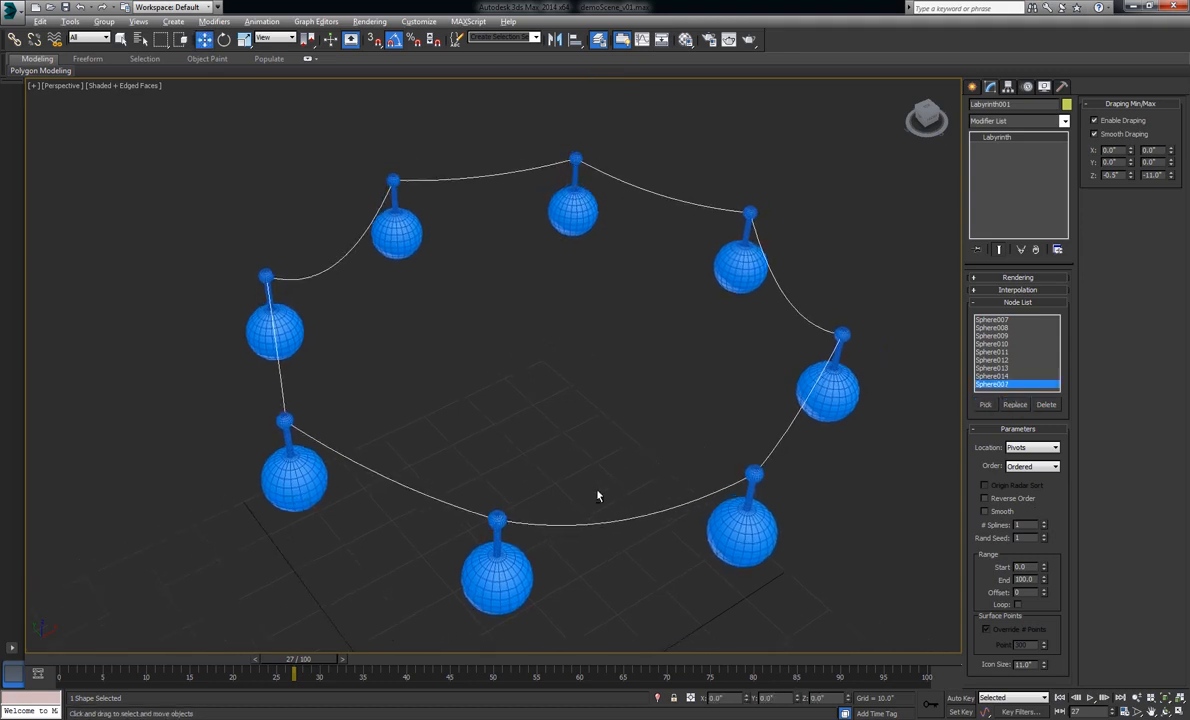
Step: Raise the Labyrinth's number of splines to 9 for the garland between the spheres
{"action": "left_click", "coordinate": [1045, 523]}
{"action": "left_click", "coordinate": [1045, 523]}
{"action": "left_click", "coordinate": [1045, 523]}
{"action": "left_click", "coordinate": [1045, 523]}
{"action": "left_click", "coordinate": [1045, 523]}
{"action": "left_click", "coordinate": [1045, 523]}
{"action": "left_click", "coordinate": [1045, 523]}
{"action": "left_click", "coordinate": [1045, 523]}
{"action": "scroll", "coordinate": [790, 421], "scroll_direction": "up", "scroll_amount": 3}
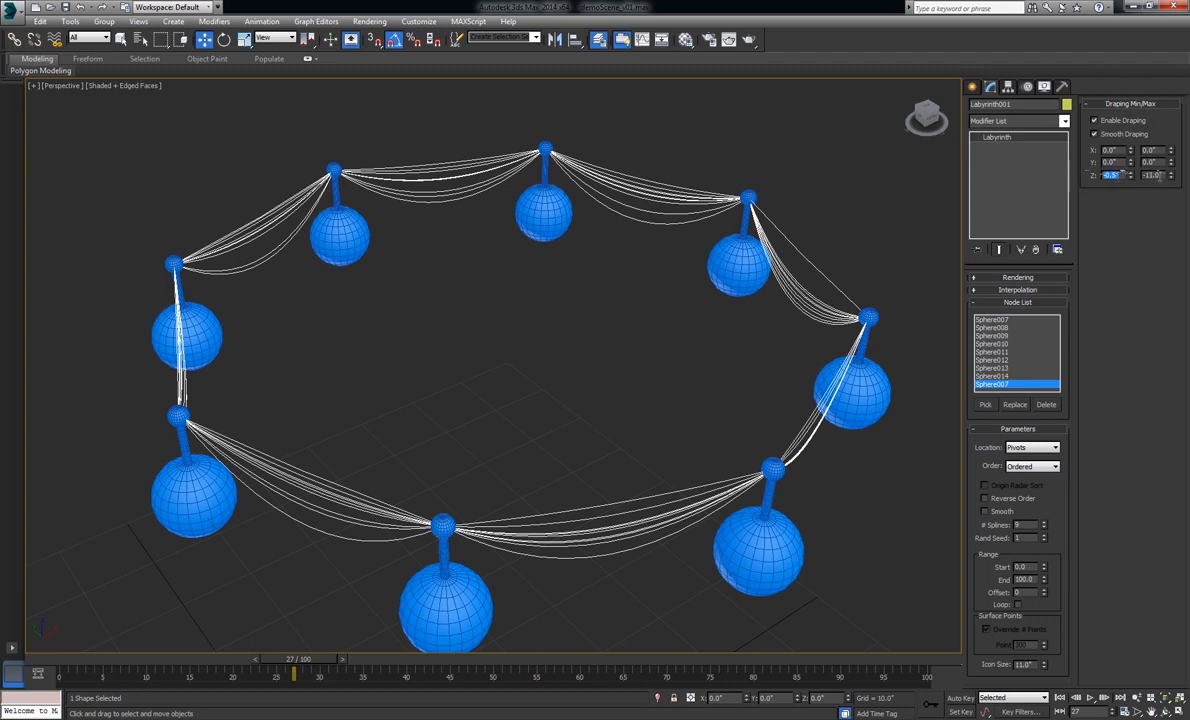
Step: Set the Labyrinth's draping Z minimum and maximum to -5.0" and -15.0"
{"action": "middle_click_drag", "start_coordinate": [820, 267], "coordinate": [818, 318], "text": "alt"}
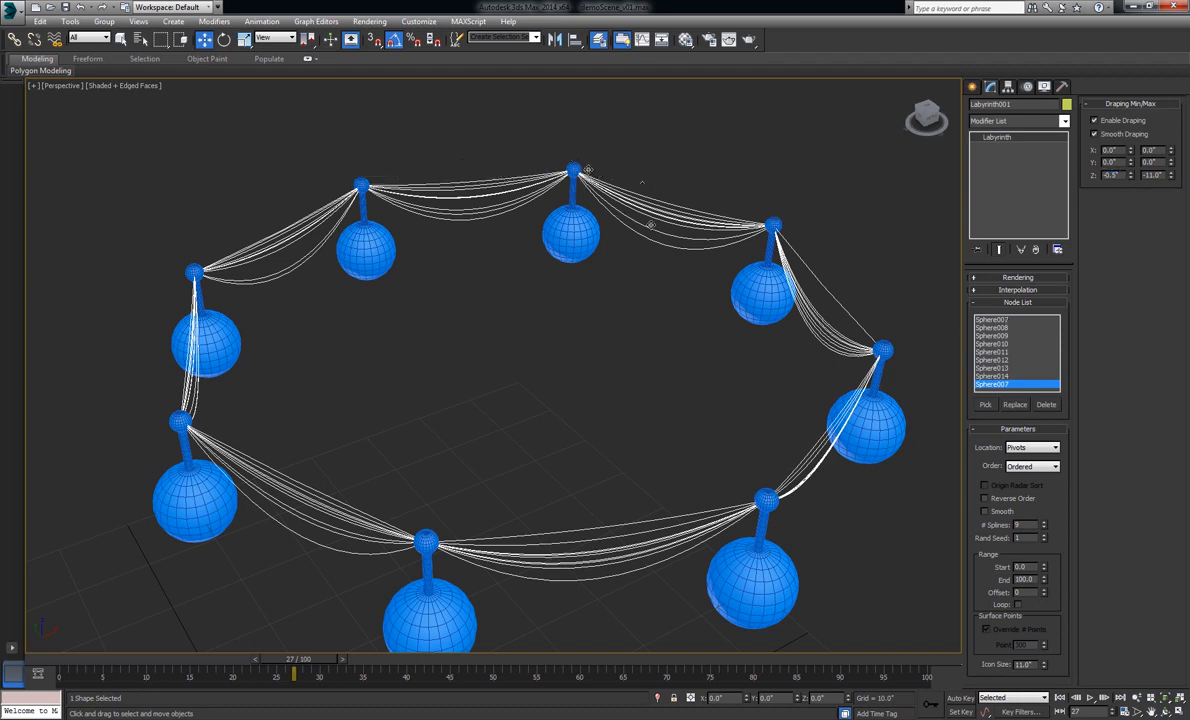
{"action": "left_click_drag", "start_coordinate": [1171, 175], "coordinate": [1133, 184]}
{"action": "mouse_move", "coordinate": [586, 417]}
{"action": "middle_mouse_down", "text": "alt"}
{"action": "mouse_move", "coordinate": [606, 430]}
{"action": "mouse_move", "coordinate": [588, 460]}
{"action": "mouse_move", "coordinate": [640, 360]}
{"action": "mouse_move", "coordinate": [700, 380]}
{"action": "mouse_move", "coordinate": [689, 401]}
{"action": "mouse_move", "coordinate": [600, 415]}
{"action": "middle_mouse_up", "text": "alt"}
{"action": "middle_click_drag", "start_coordinate": [674, 433], "coordinate": [706, 378], "text": "alt"}
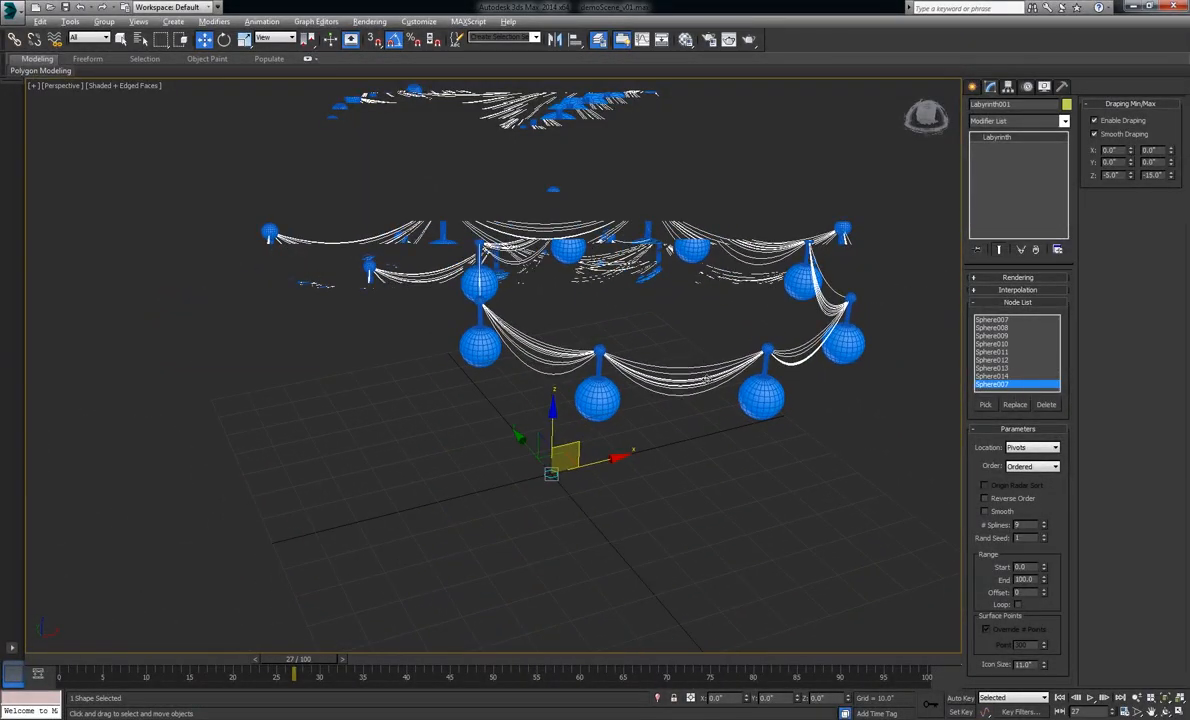
{"action": "middle_click_drag", "start_coordinate": [674, 427], "coordinate": [741, 416], "text": "alt"}
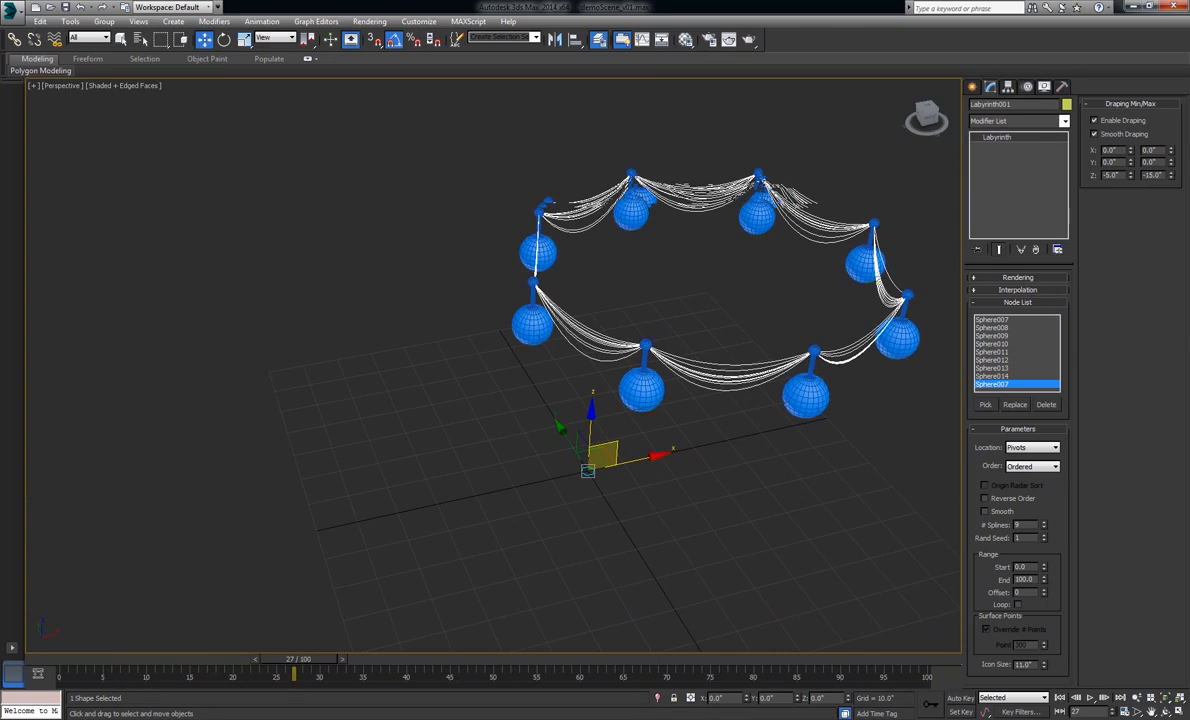
Step: Create a plane about 52" long and 49" wide on the grid beside the spheres, and reselect the Labyrinth garland
{"action": "left_click", "coordinate": [970, 87]}
{"action": "left_click", "coordinate": [977, 108]}
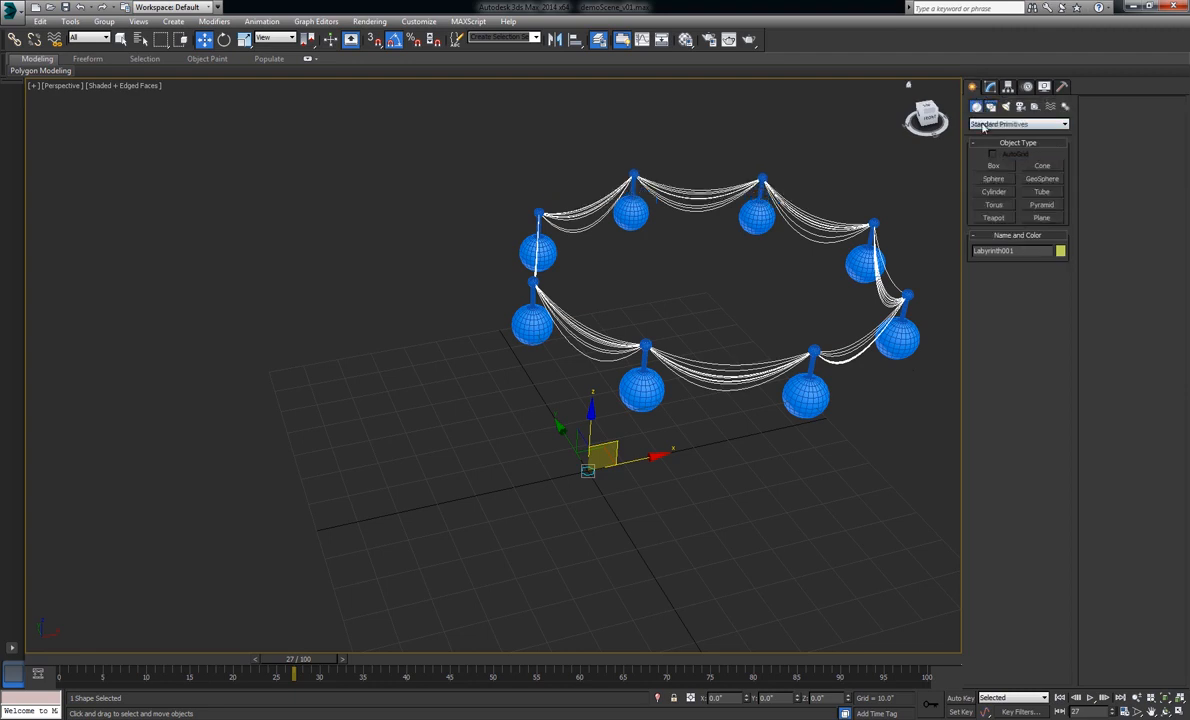
{"action": "left_click", "coordinate": [1042, 218]}
{"action": "left_click_drag", "start_coordinate": [339, 424], "coordinate": [579, 508]}
{"action": "key", "text": "w"}
{"action": "left_click", "coordinate": [714, 378]}
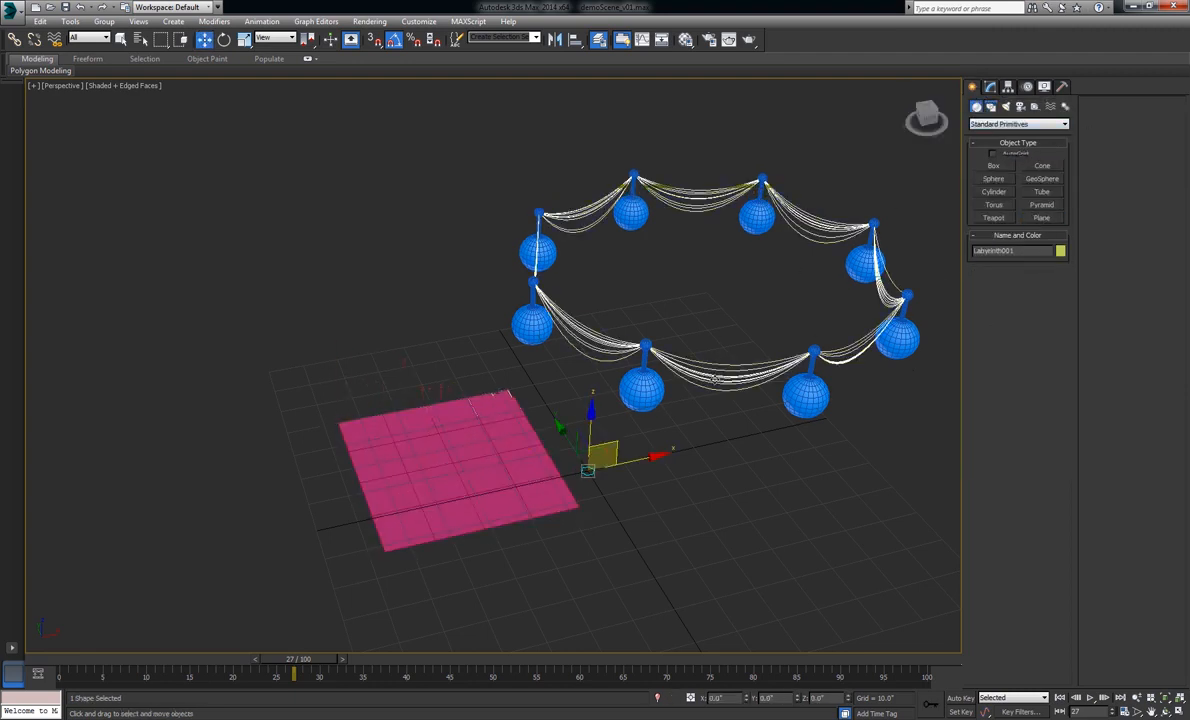
Step: Delete all the spheres from the Labyrinth's Node List and pick the new plane into it
{"action": "left_click", "coordinate": [990, 86]}
{"action": "left_click", "coordinate": [1009, 320]}
{"action": "left_click", "coordinate": [1045, 406]}
{"action": "left_click", "coordinate": [1045, 406]}
{"action": "left_click", "coordinate": [1045, 406]}
{"action": "double_click", "coordinate": [1045, 406]}
{"action": "double_click", "coordinate": [1045, 406]}
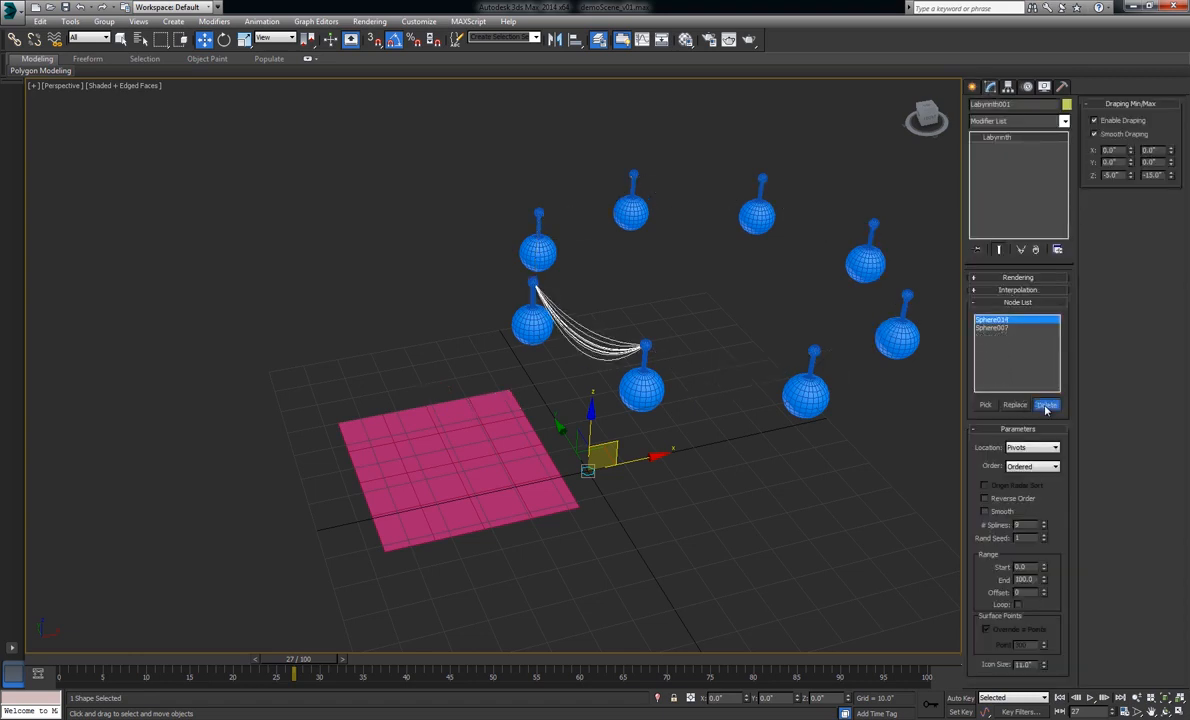
{"action": "left_click", "coordinate": [1045, 406]}
{"action": "left_click", "coordinate": [1045, 406]}
{"action": "left_click", "coordinate": [985, 405]}
{"action": "key", "text": "w"}
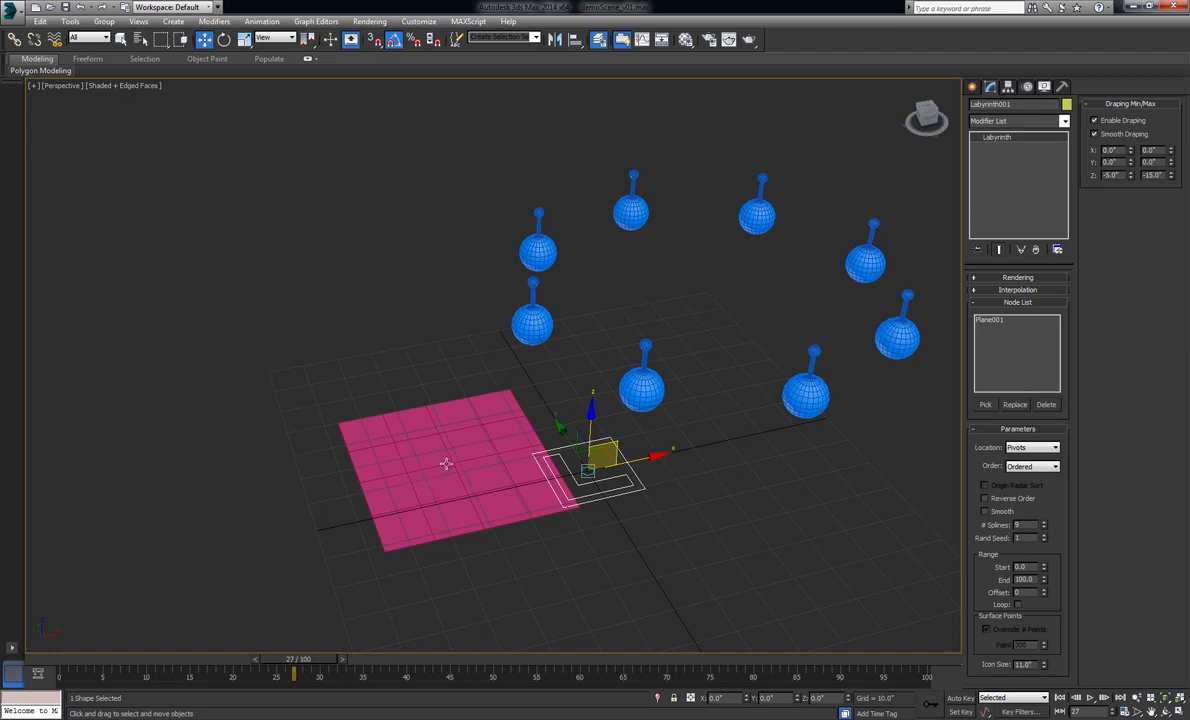
Step: Set the plane's length and width segments to 20 each and reselect the Labyrinth
{"action": "left_click", "coordinate": [416, 431]}
{"action": "type", "text": "20"}
{"action": "key", "text": "Tab"}
{"action": "type", "text": "20"}
{"action": "key", "text": "Return"}
{"action": "left_click", "coordinate": [635, 492]}
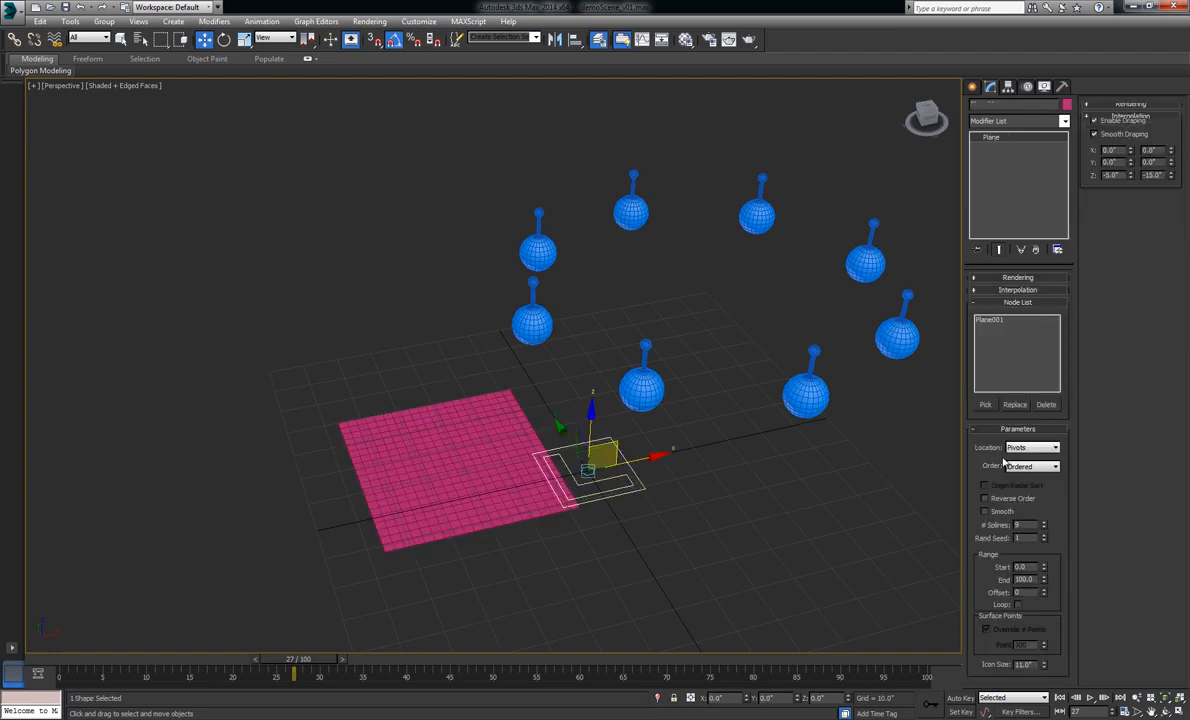
Step: Set the Labyrinth's Location to Verts and disable draping
{"action": "middle_click_drag", "start_coordinate": [702, 451], "coordinate": [782, 453]}
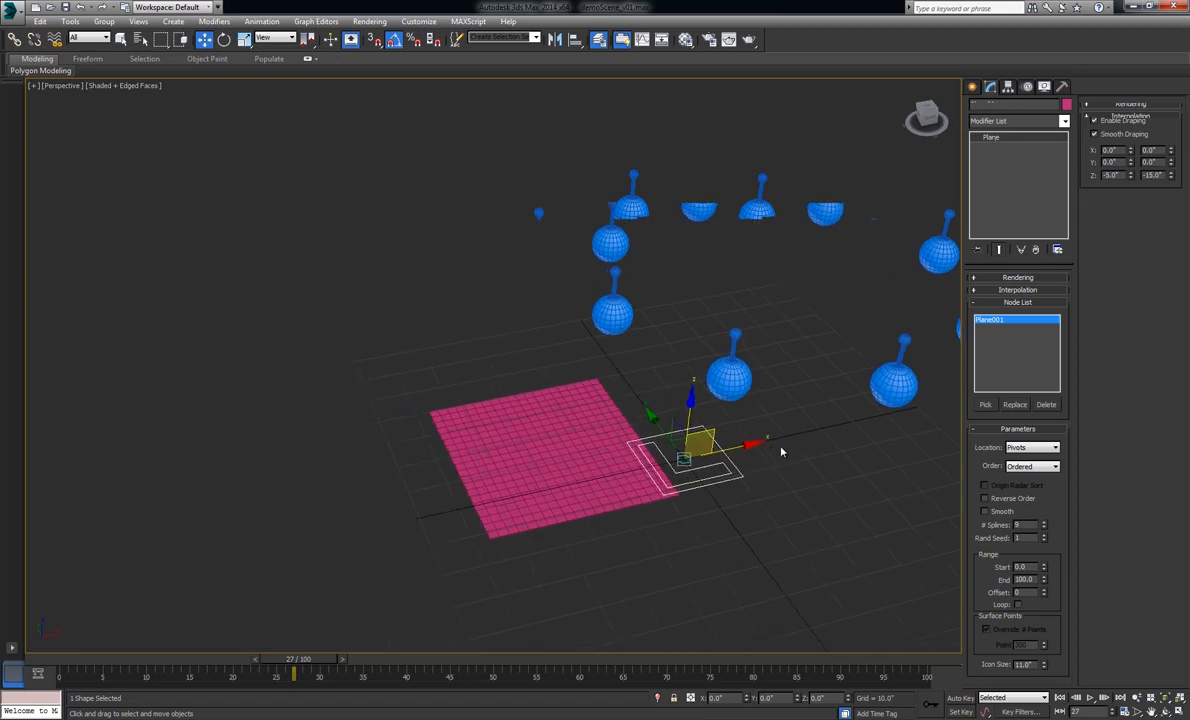
{"action": "left_click", "coordinate": [1014, 448]}
{"action": "left_click", "coordinate": [1020, 471]}
{"action": "middle_click_drag", "start_coordinate": [645, 468], "coordinate": [650, 430], "text": "alt"}
{"action": "left_click", "coordinate": [1108, 124]}
{"action": "middle_click_drag", "start_coordinate": [640, 387], "coordinate": [608, 485], "text": "alt"}
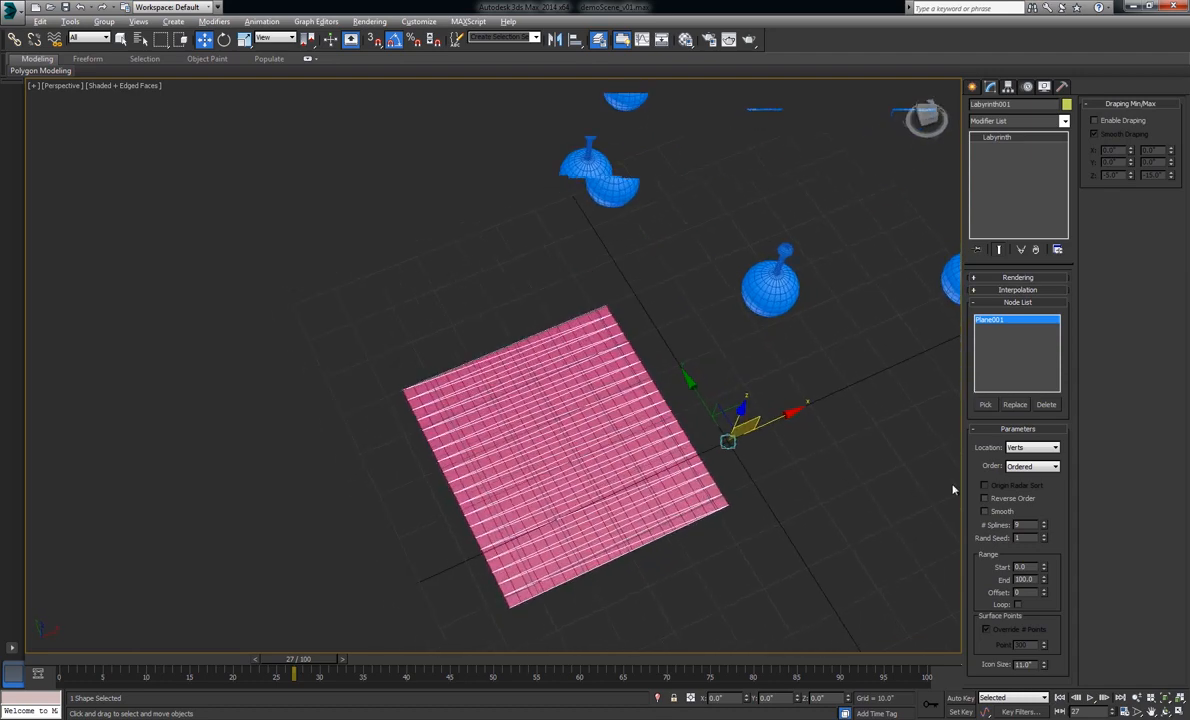
Step: Change the Labyrinth's Order to Distance for the splines on the plane's vertices
{"action": "left_click", "coordinate": [1028, 467]}
{"action": "left_click", "coordinate": [1031, 494]}
{"action": "middle_click_drag", "start_coordinate": [574, 439], "coordinate": [521, 416], "text": "alt"}
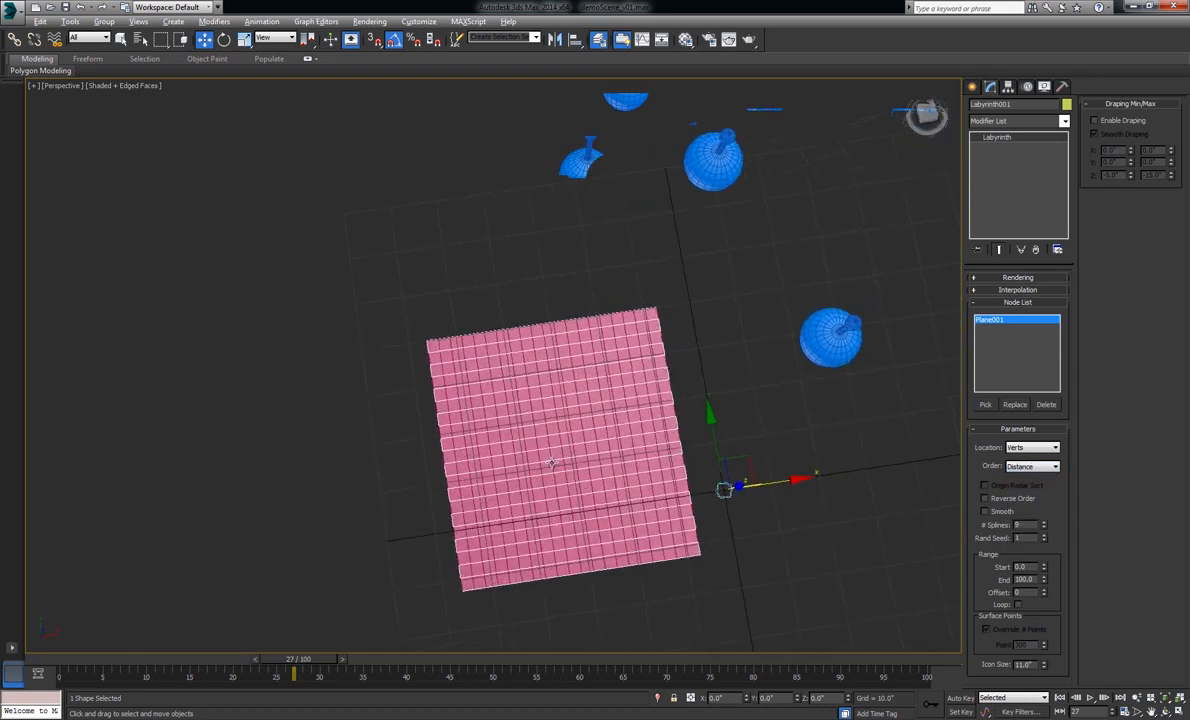
Step: Examine the spline path across the plane's vertices, switching the selection between the plane and the Labyrinth
{"action": "scroll", "coordinate": [521, 416], "scroll_direction": "up", "scroll_amount": 1}
{"action": "left_click", "coordinate": [693, 363]}
{"action": "middle_click_drag", "start_coordinate": [606, 388], "coordinate": [569, 371], "text": "alt"}
{"action": "left_click", "coordinate": [587, 374]}
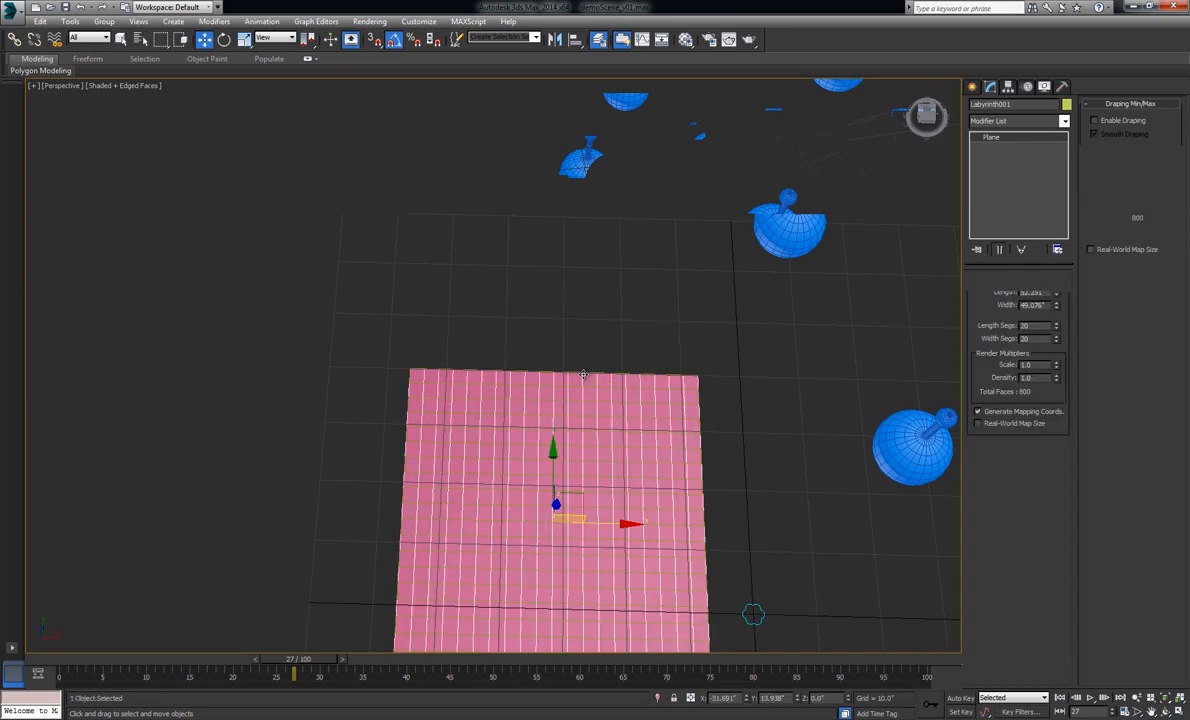
{"action": "left_click", "coordinate": [587, 374]}
{"action": "scroll", "coordinate": [657, 412], "scroll_direction": "down", "scroll_amount": 2}
{"action": "middle_click_drag", "start_coordinate": [657, 412], "coordinate": [710, 349], "text": "alt"}
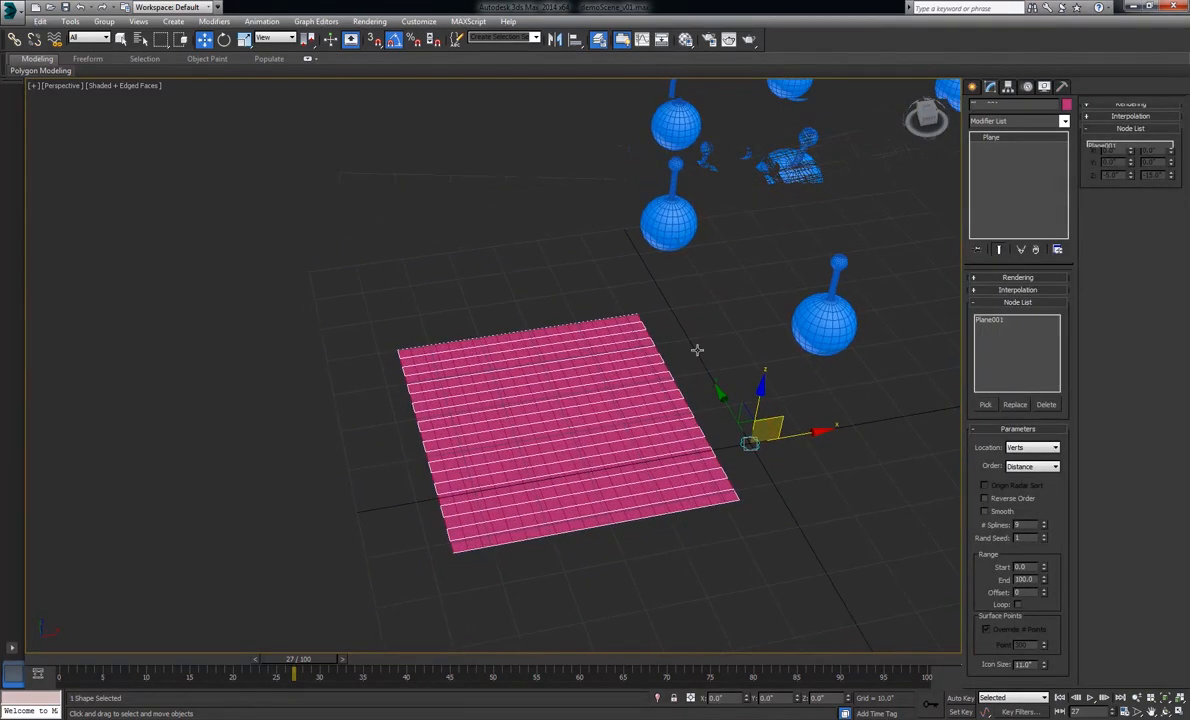
{"action": "left_click", "coordinate": [632, 400]}
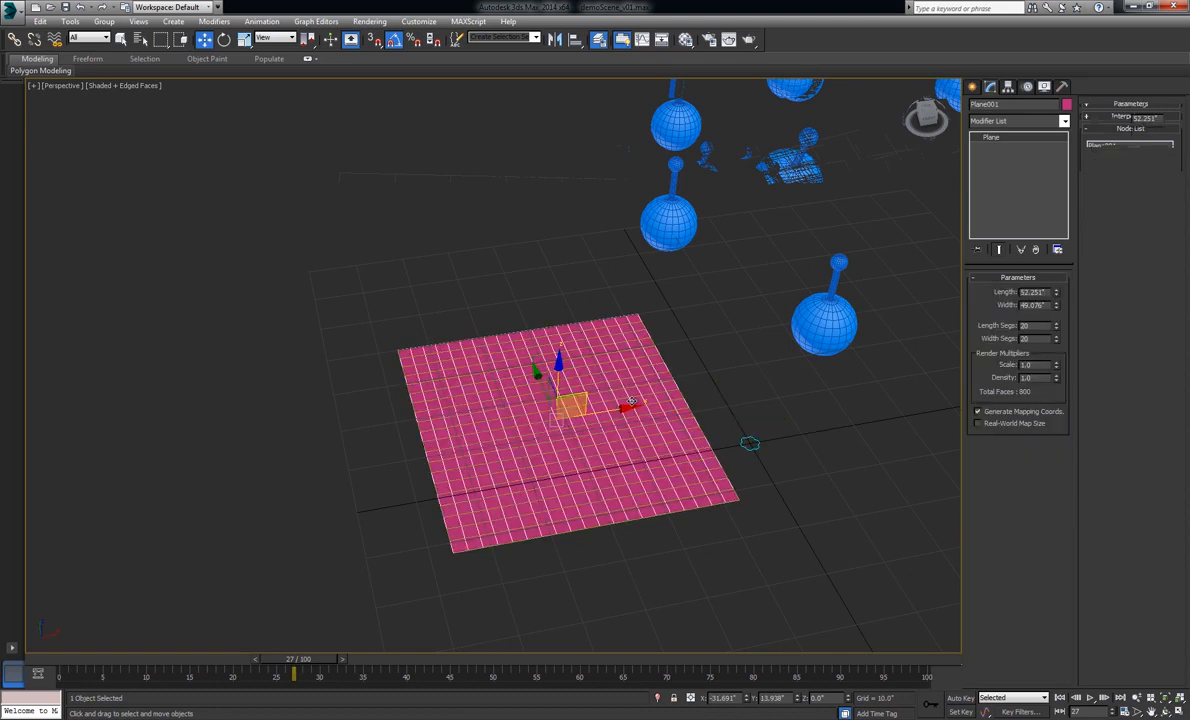
{"action": "key", "text": "ctrl+z"}
{"action": "left_click", "coordinate": [728, 473]}
{"action": "key", "text": "ctrl+z"}
Step: Apply a Noise modifier to the plane with Scale 18.0 and a Z strength of 18.72"
{"action": "left_click", "coordinate": [606, 467]}
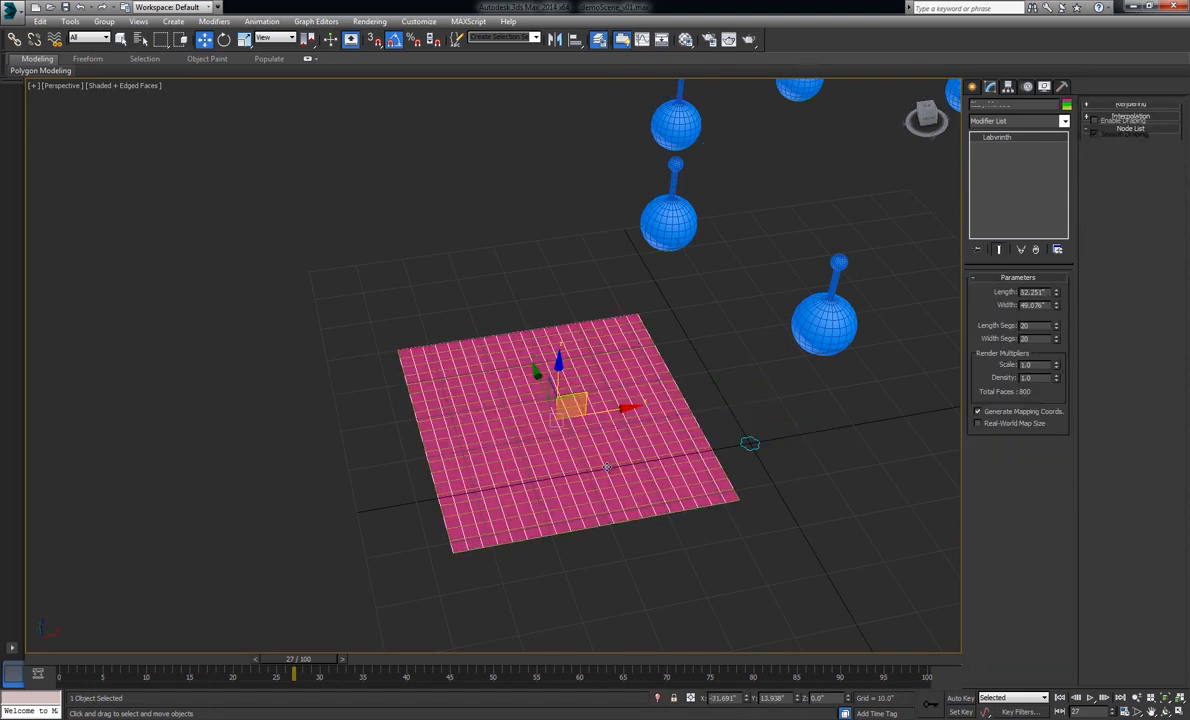
{"action": "left_click", "coordinate": [1005, 122]}
{"action": "key", "text": "n"}
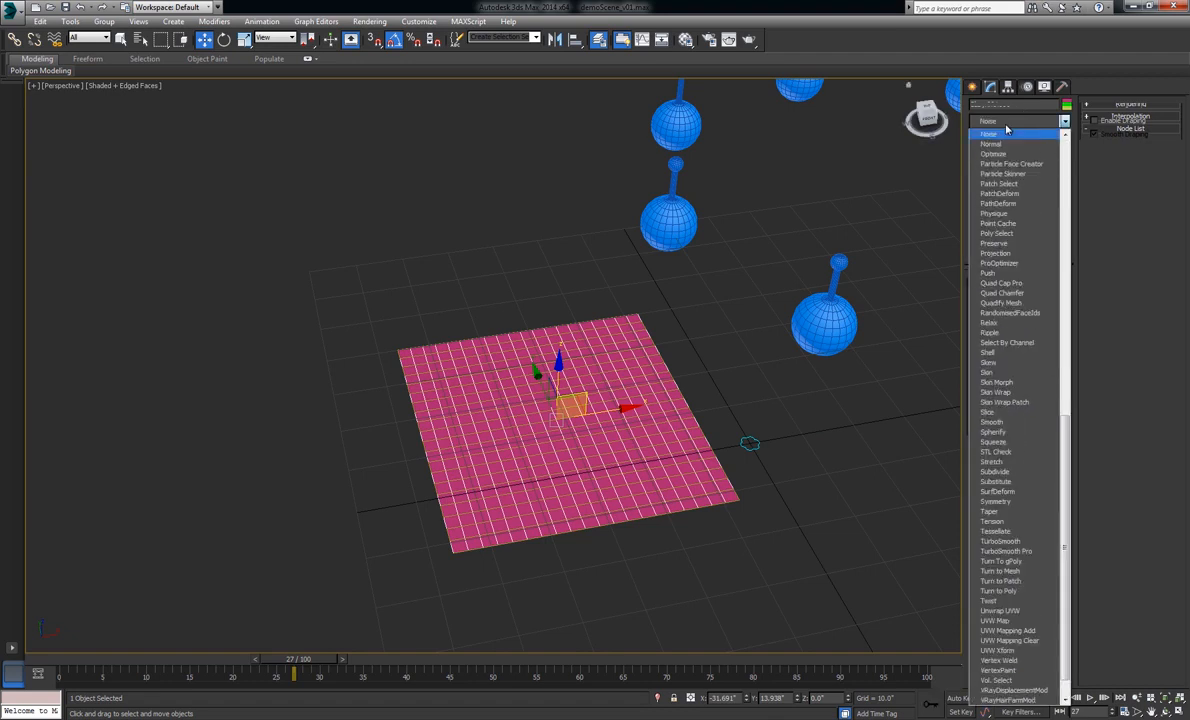
{"action": "left_click", "coordinate": [1005, 133]}
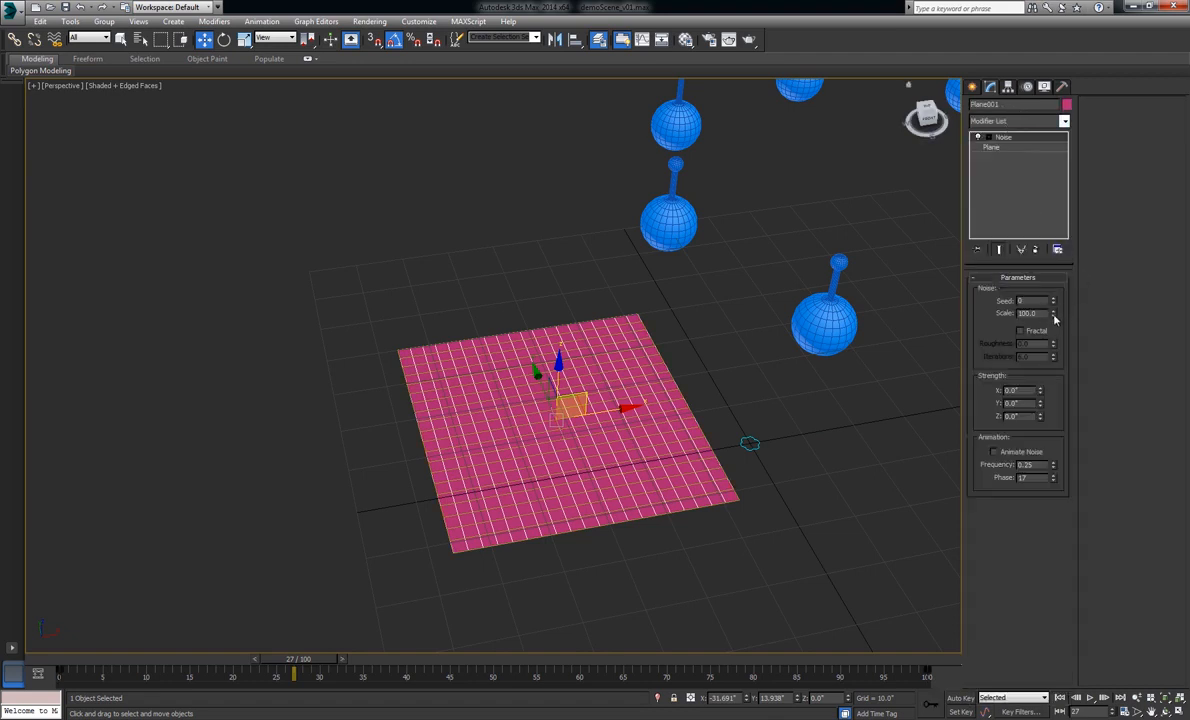
{"action": "left_click_drag", "start_coordinate": [1040, 416], "coordinate": [1001, 262]}
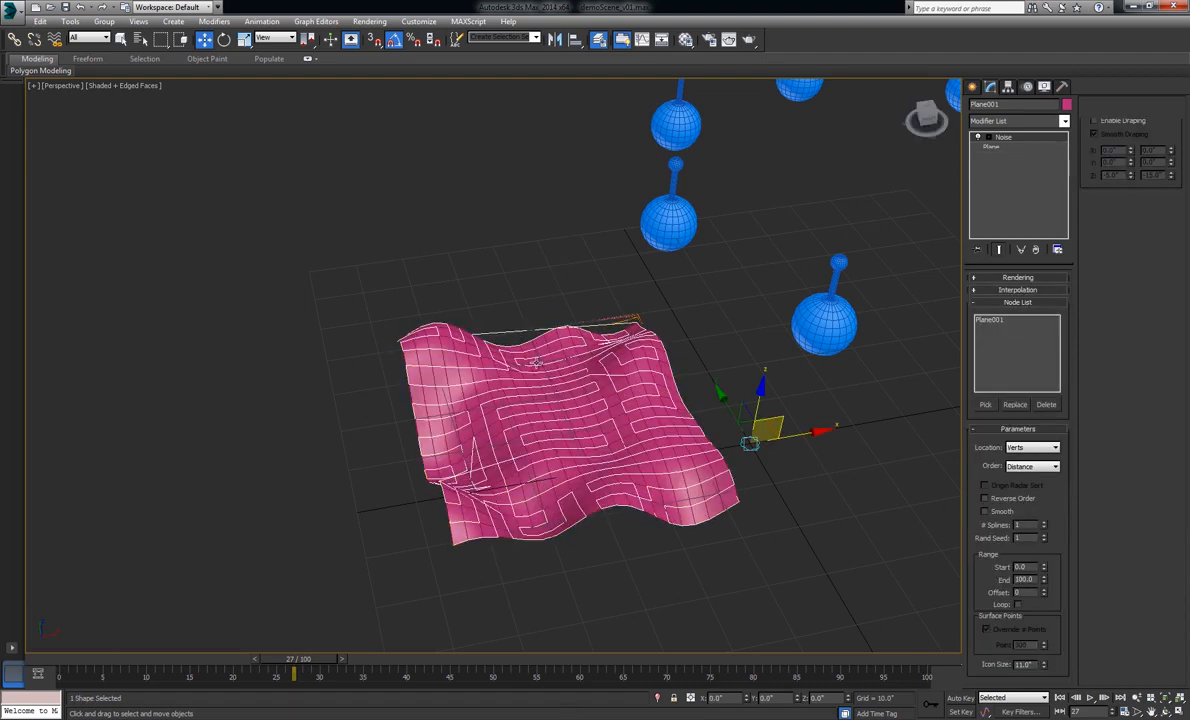
Step: Rotate the wavy plane about -5 degrees around its Y axis and reselect the Labyrinth
{"action": "middle_click_drag", "start_coordinate": [497, 333], "coordinate": [519, 344], "text": "alt"}
{"action": "left_click", "coordinate": [481, 309]}
{"action": "key", "text": "e"}
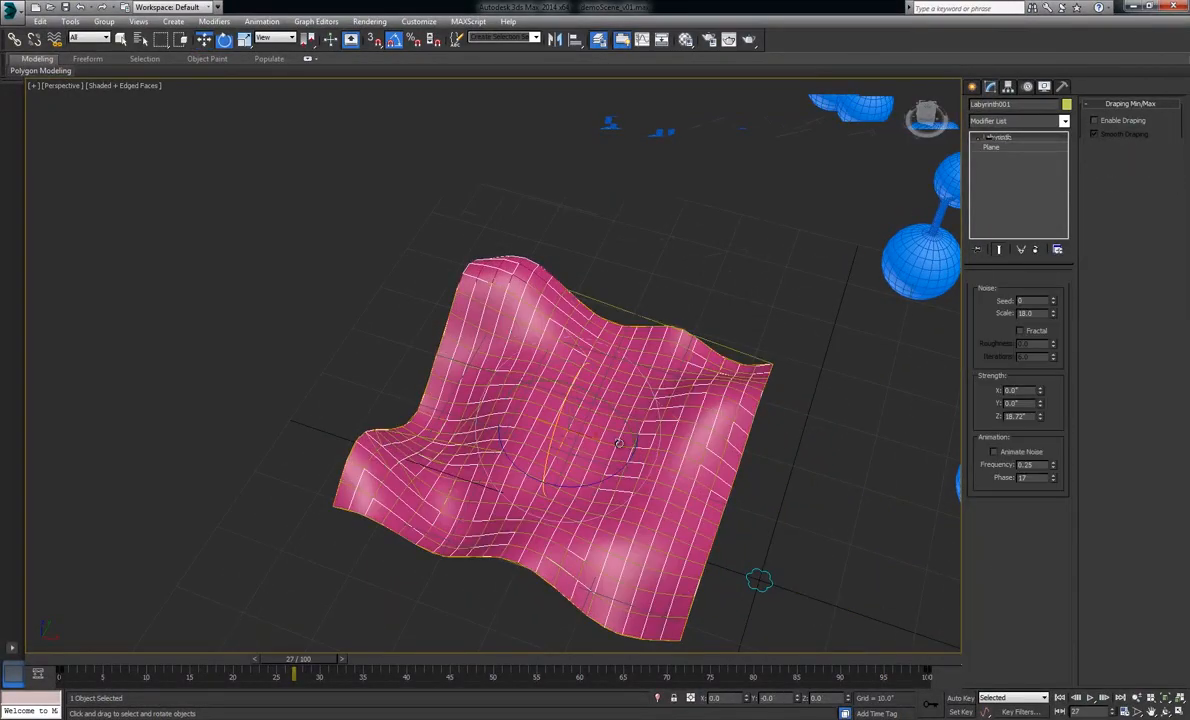
{"action": "left_click_drag", "start_coordinate": [595, 399], "coordinate": [560, 399]}
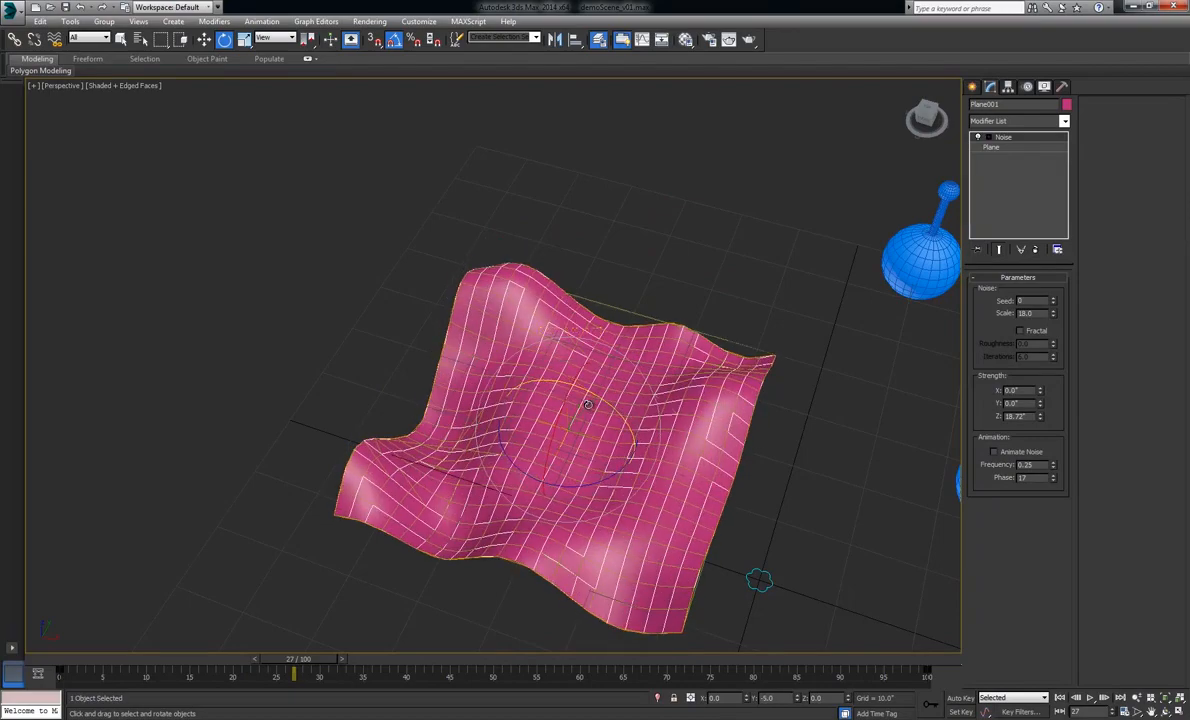
{"action": "left_click", "coordinate": [616, 320]}
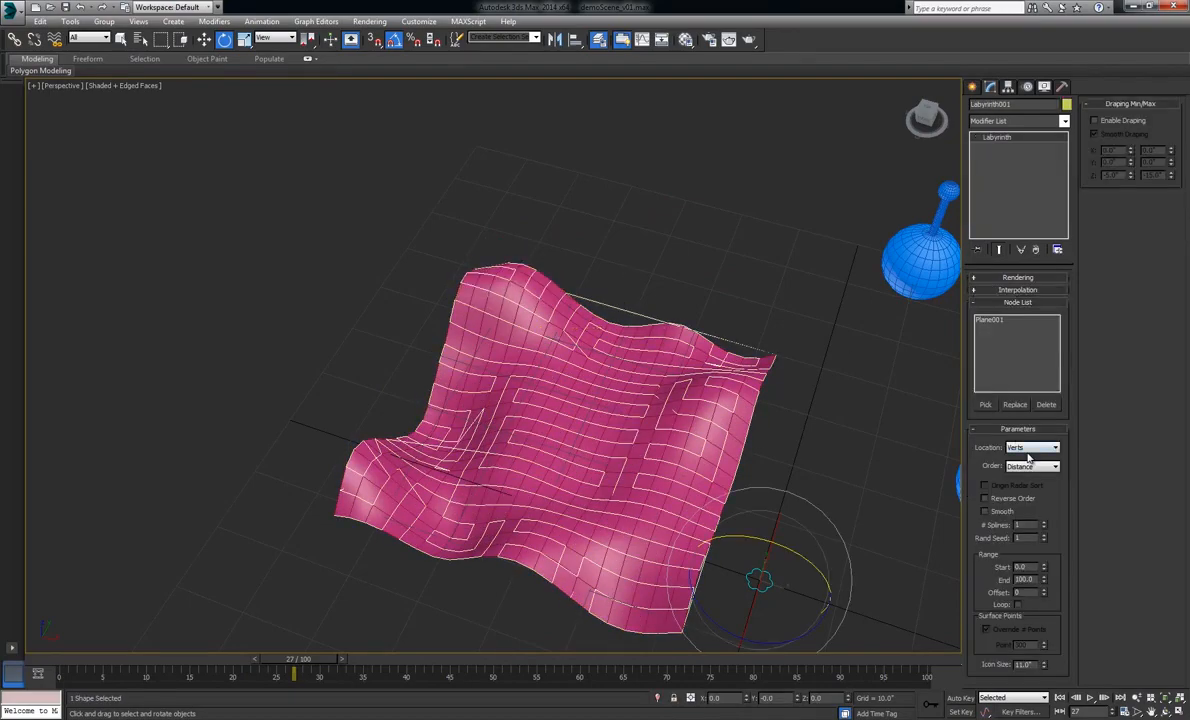
Step: Set the Labyrinth's Order to Ordered on the wavy surface and select the plane
{"action": "left_click", "coordinate": [1033, 466]}
{"action": "left_click", "coordinate": [1025, 479]}
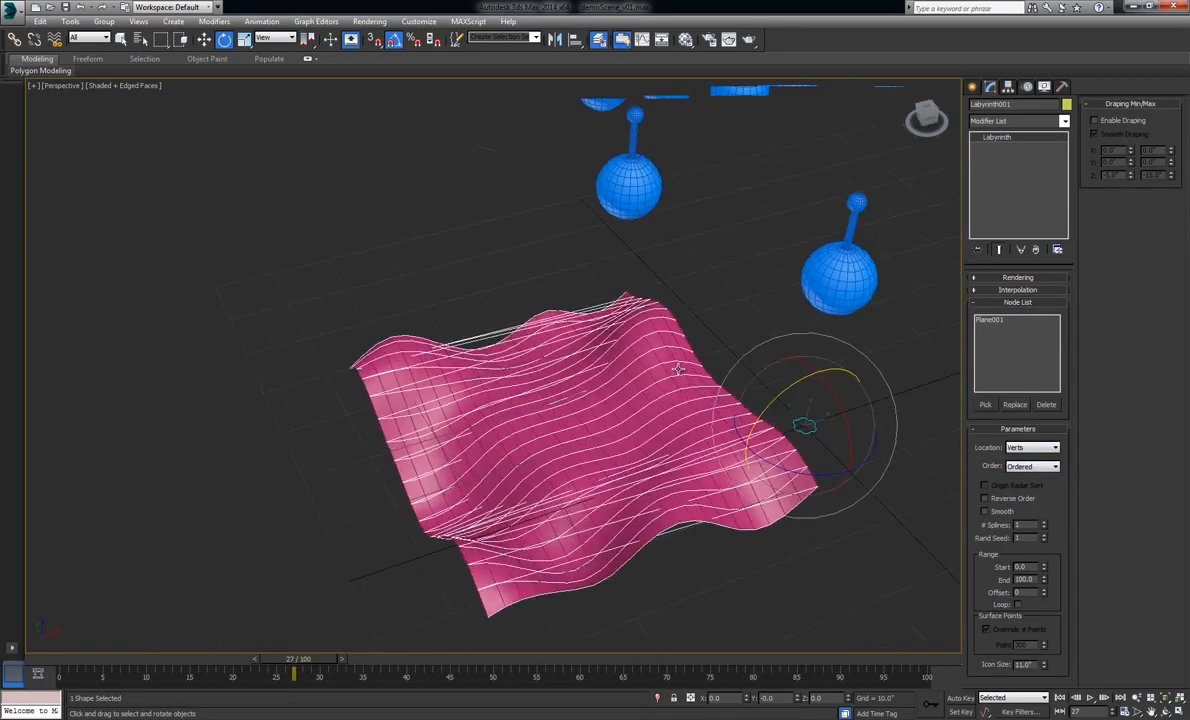
{"action": "middle_click_drag", "start_coordinate": [607, 372], "coordinate": [611, 371], "text": "alt"}
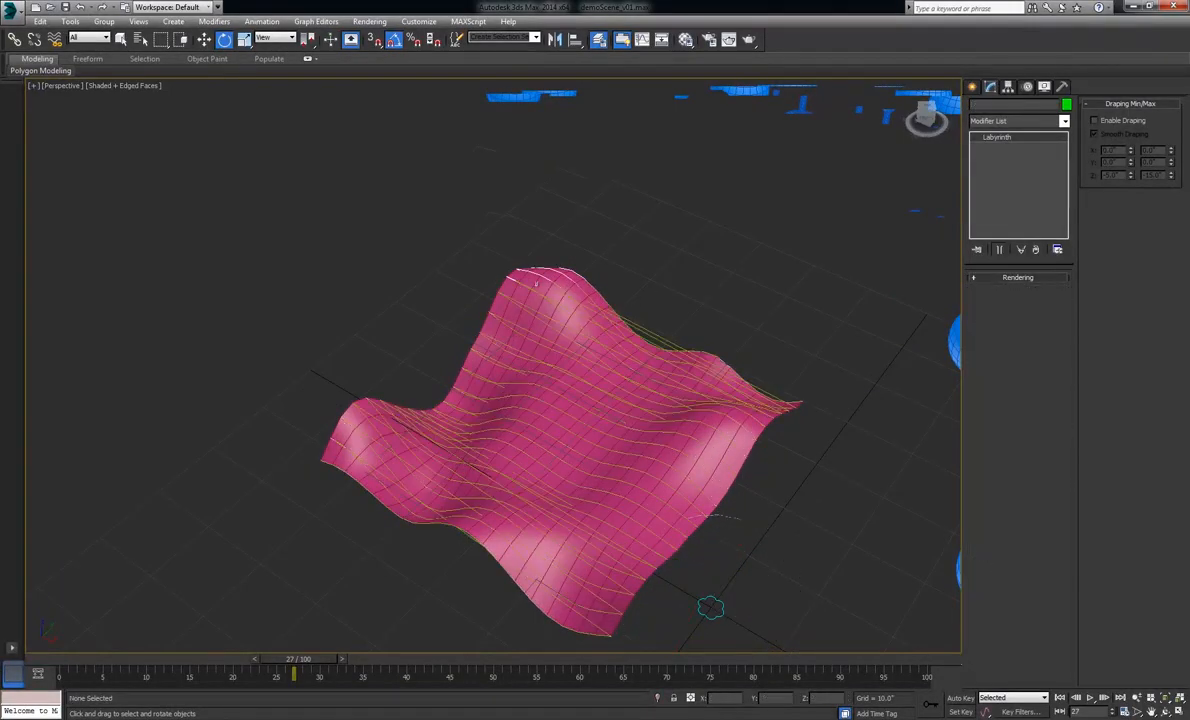
{"action": "left_click", "coordinate": [545, 400]}
{"action": "mouse_move", "coordinate": [553, 416]}
{"action": "middle_mouse_down", "text": "alt"}
{"action": "mouse_move", "coordinate": [823, 433]}
{"action": "mouse_move", "coordinate": [548, 494]}
{"action": "mouse_move", "coordinate": [680, 430]}
{"action": "mouse_move", "coordinate": [606, 481]}
{"action": "mouse_move", "coordinate": [568, 399]}
{"action": "middle_mouse_up", "text": "alt"}
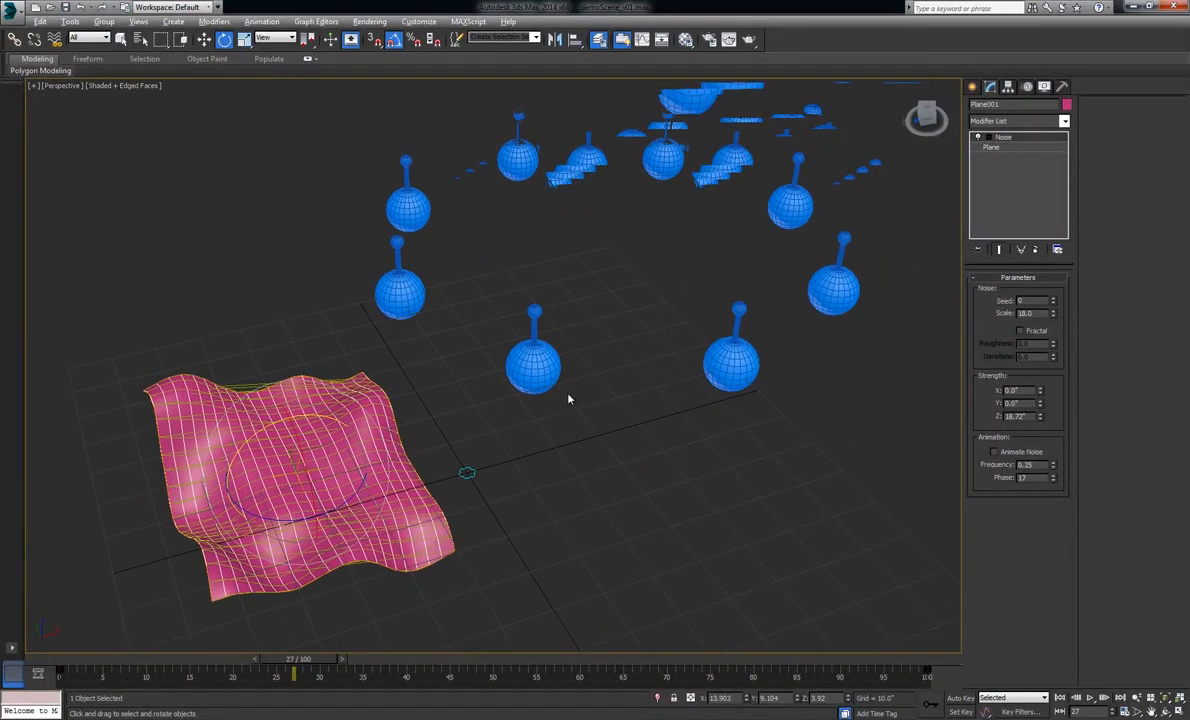